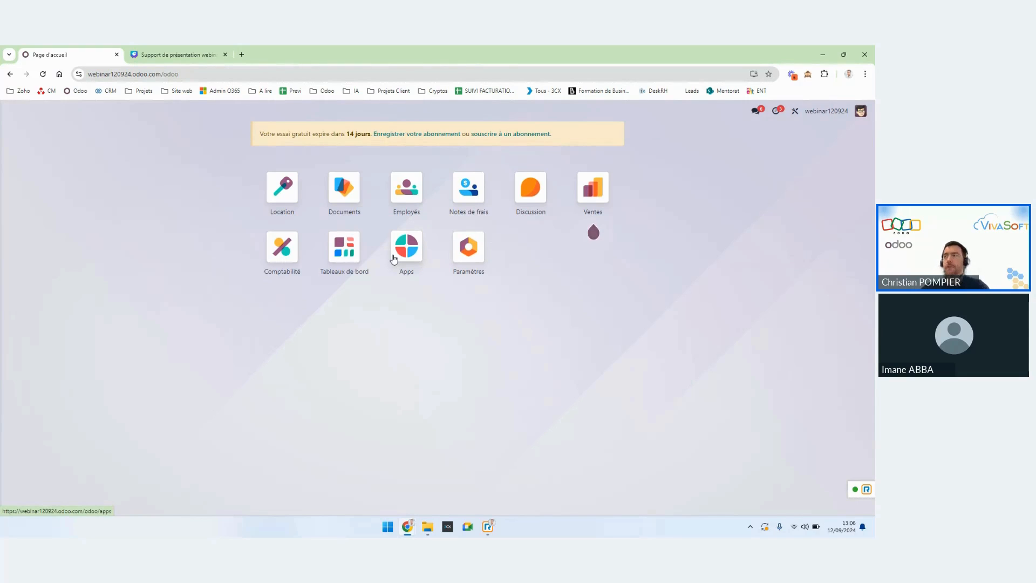
Open the Apps catalogue and look through the applications available to install.
left_click(393, 257)
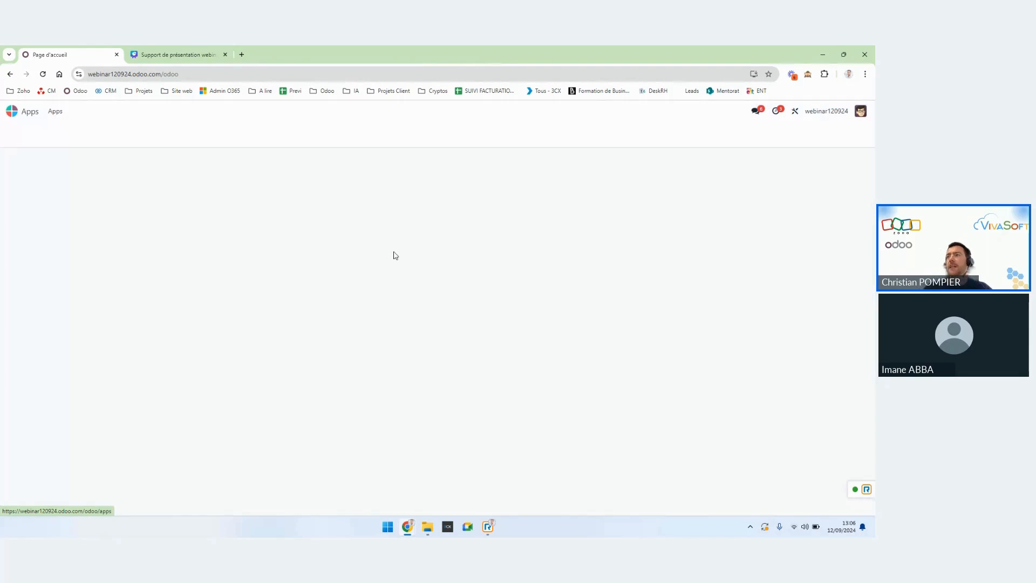
scroll(367, 215, "down", 3)
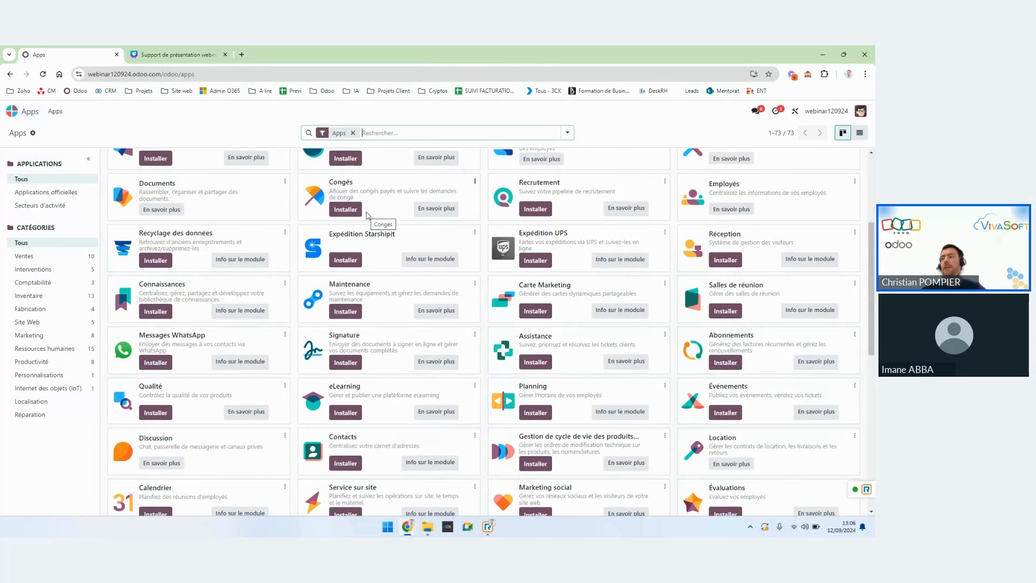
scroll(367, 215, "down", 1)
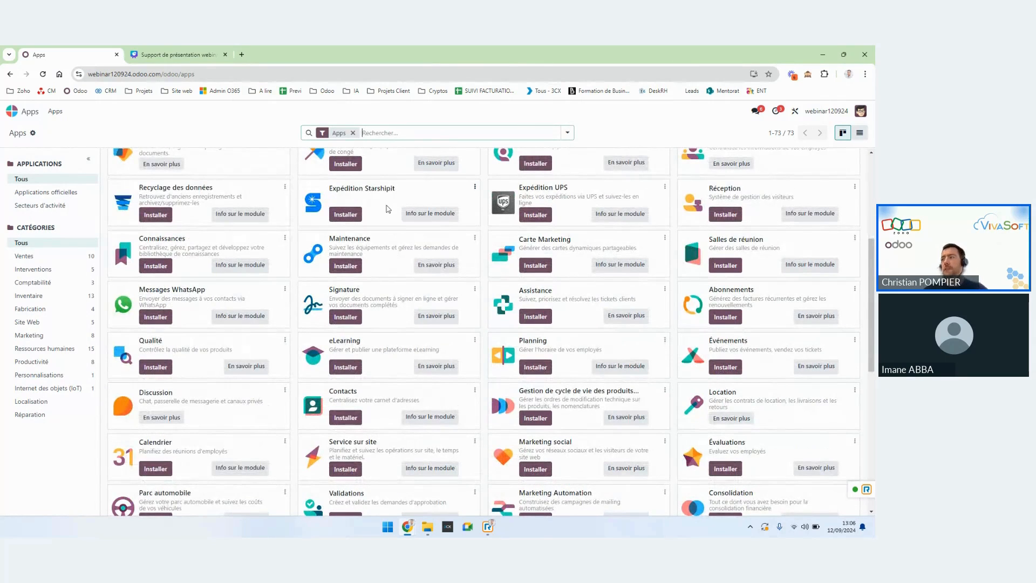
scroll(386, 210, "down", 1)
scroll(387, 211, "down", 1)
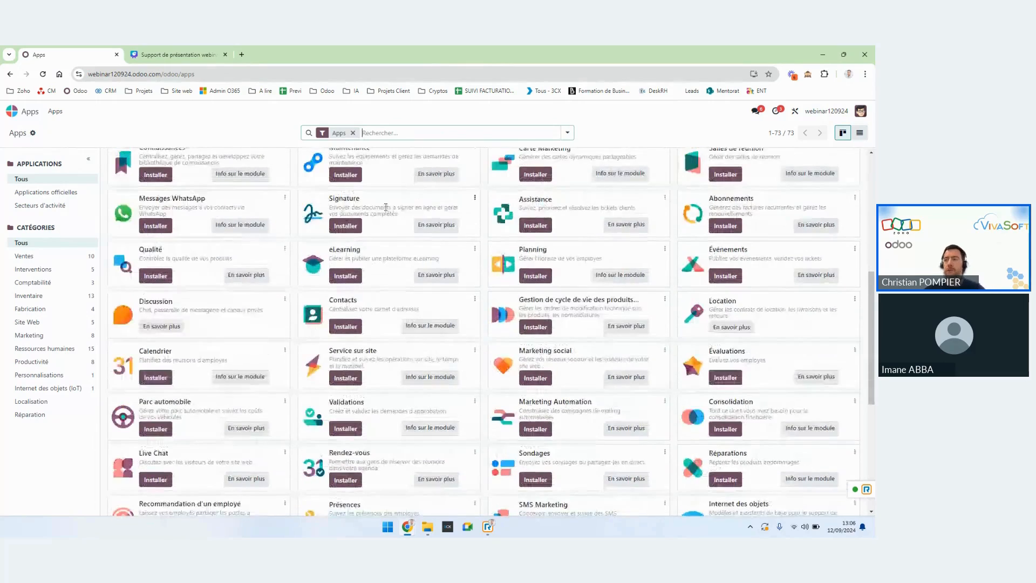
scroll(378, 213, "down", 1)
scroll(376, 215, "up", 3)
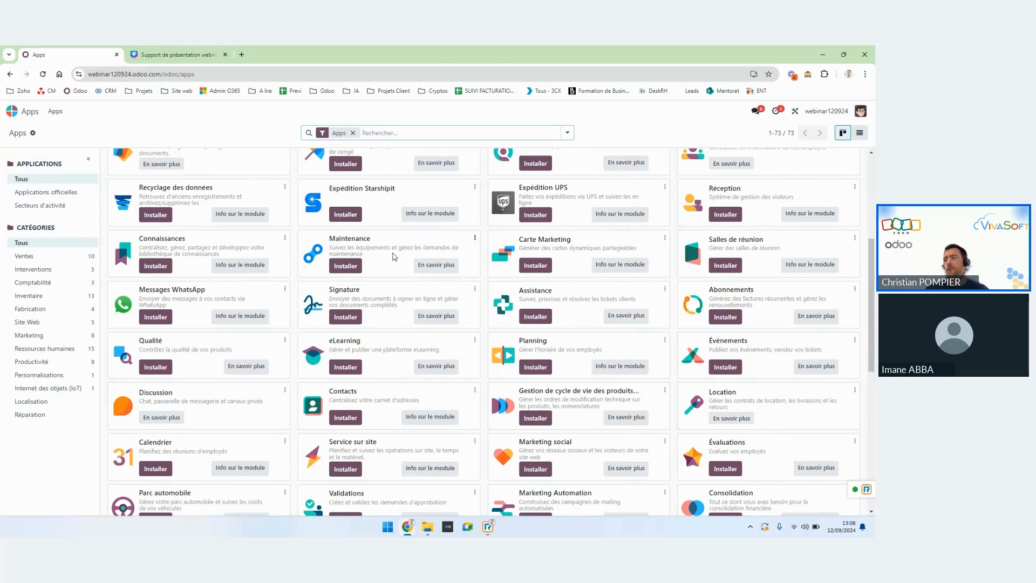
scroll(395, 259, "down", 1)
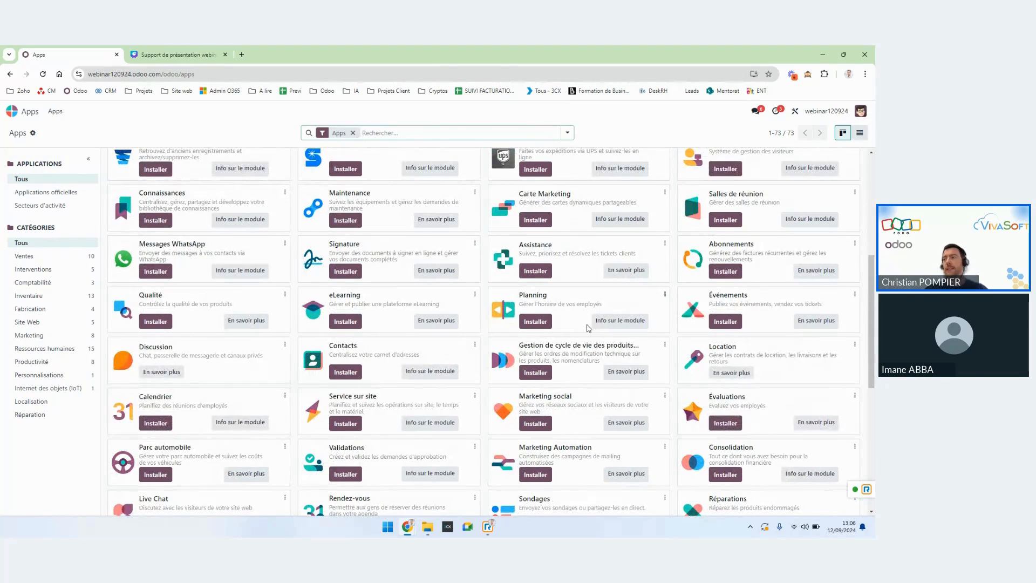
scroll(502, 335, "down", 3)
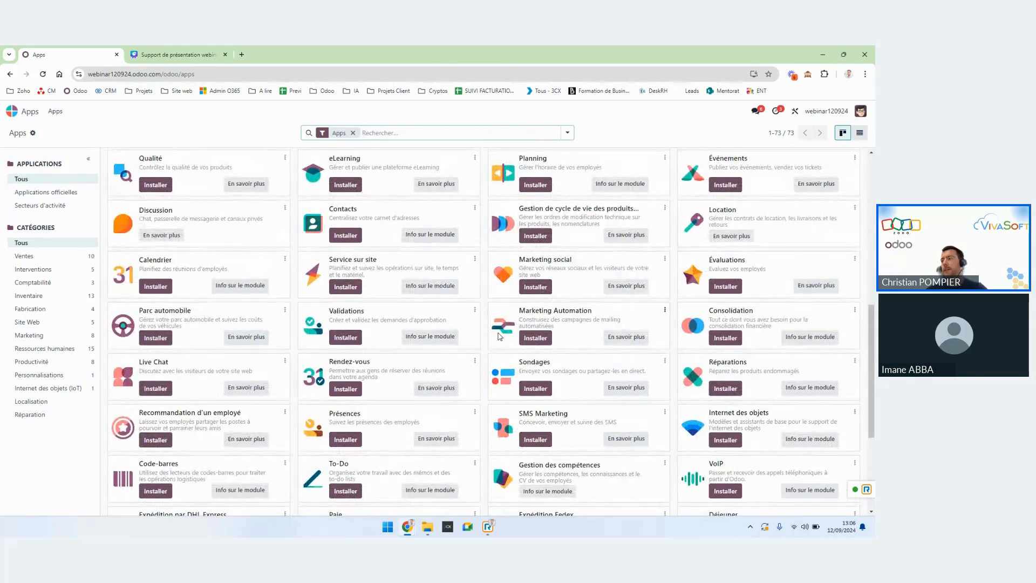
scroll(499, 337, "down", 2)
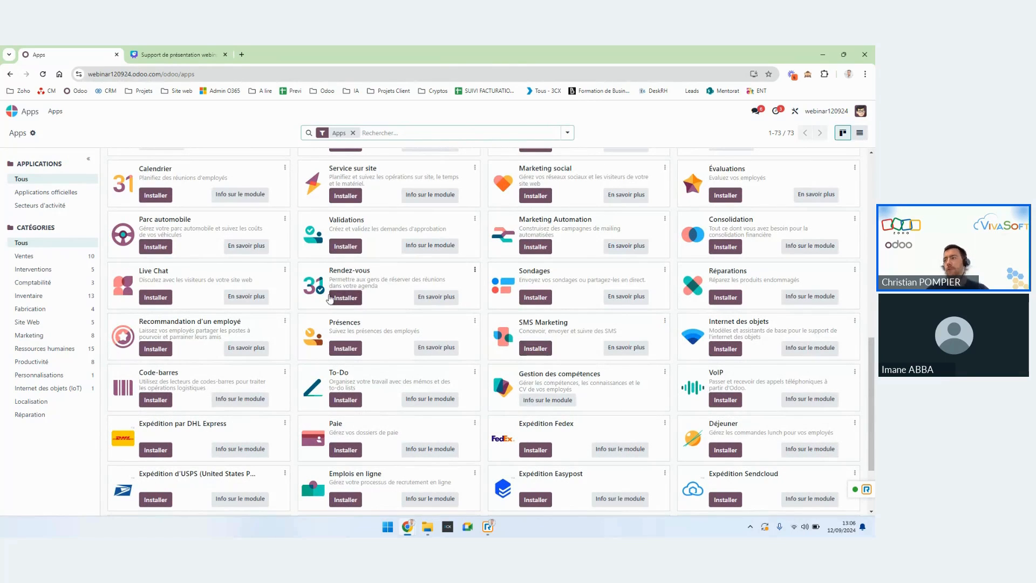
scroll(328, 300, "down", 2)
scroll(328, 300, "up", 13)
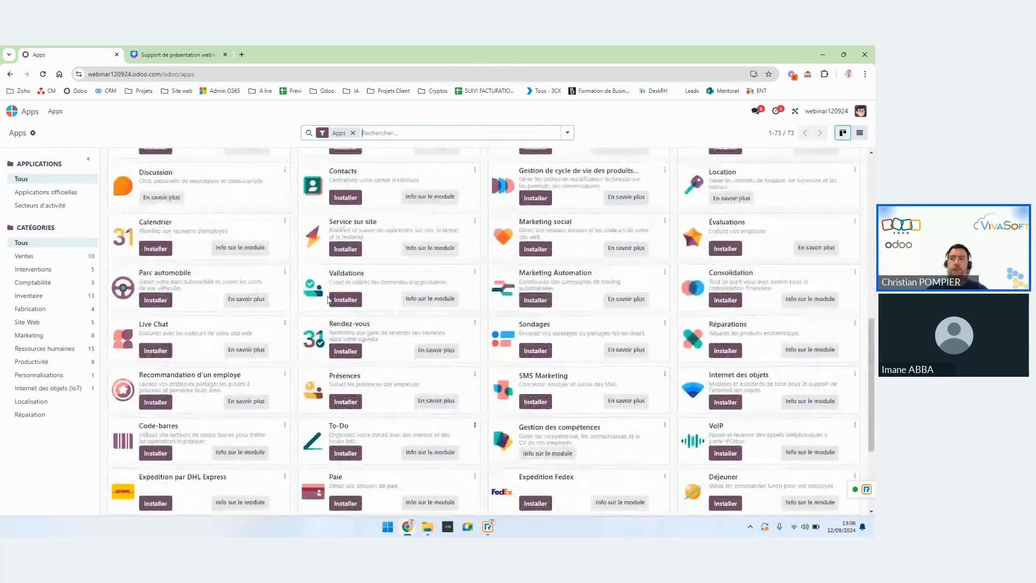
Create a new quotation in Ventes for the client Azure Interior and check the available price lists.
left_click(11, 110)
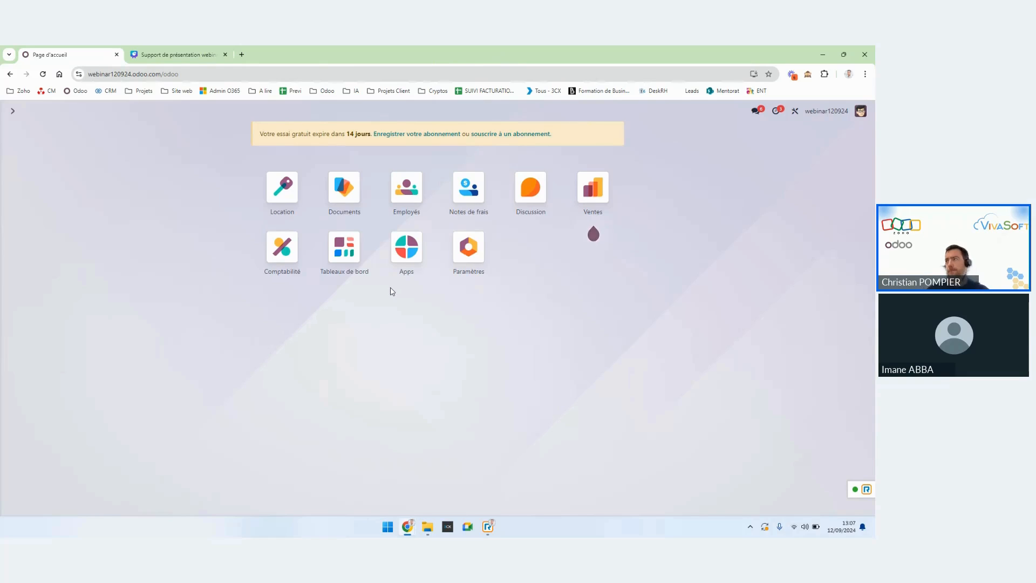
left_click(587, 204)
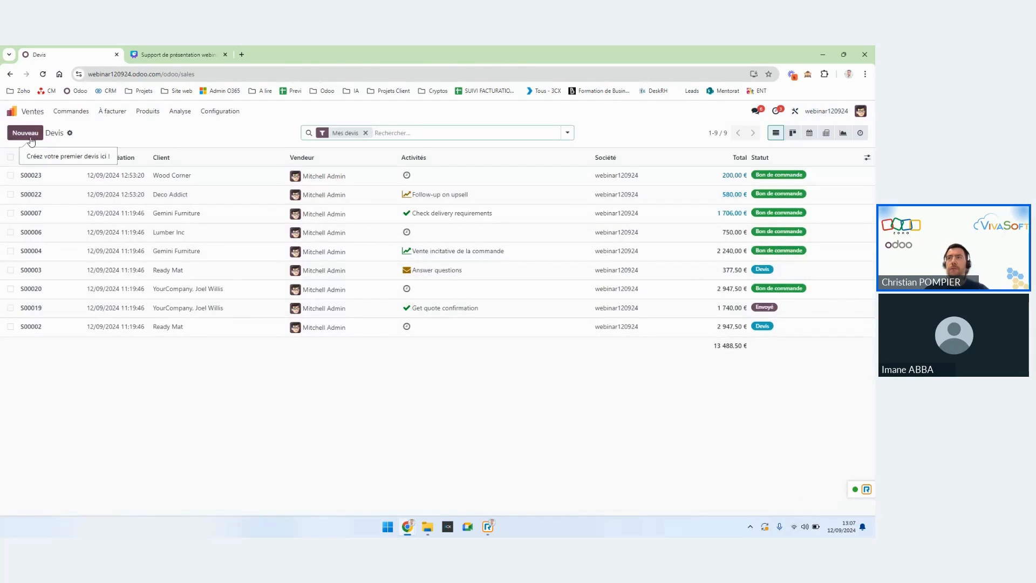
left_click(30, 138)
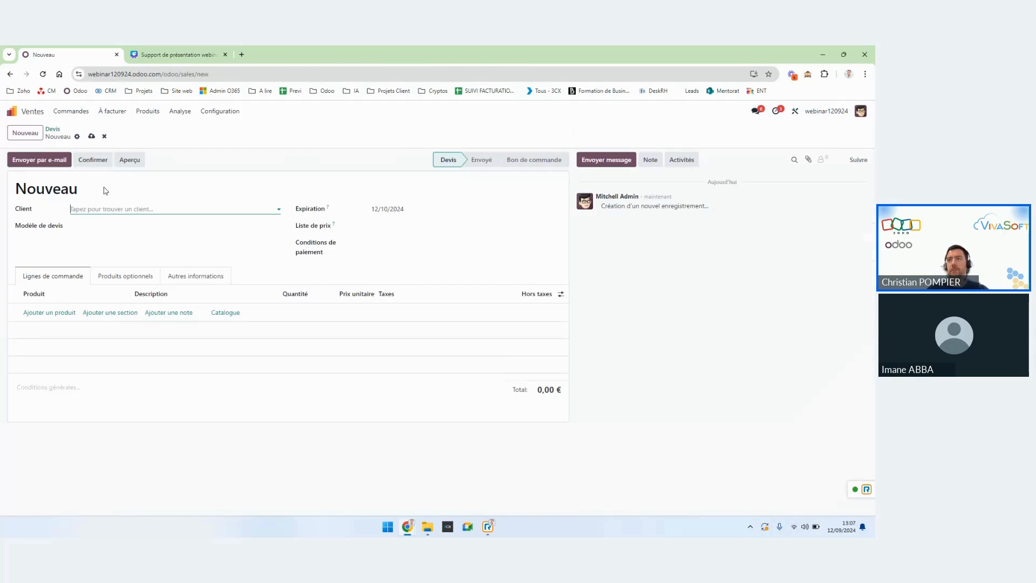
left_click(114, 208)
left_click(111, 241)
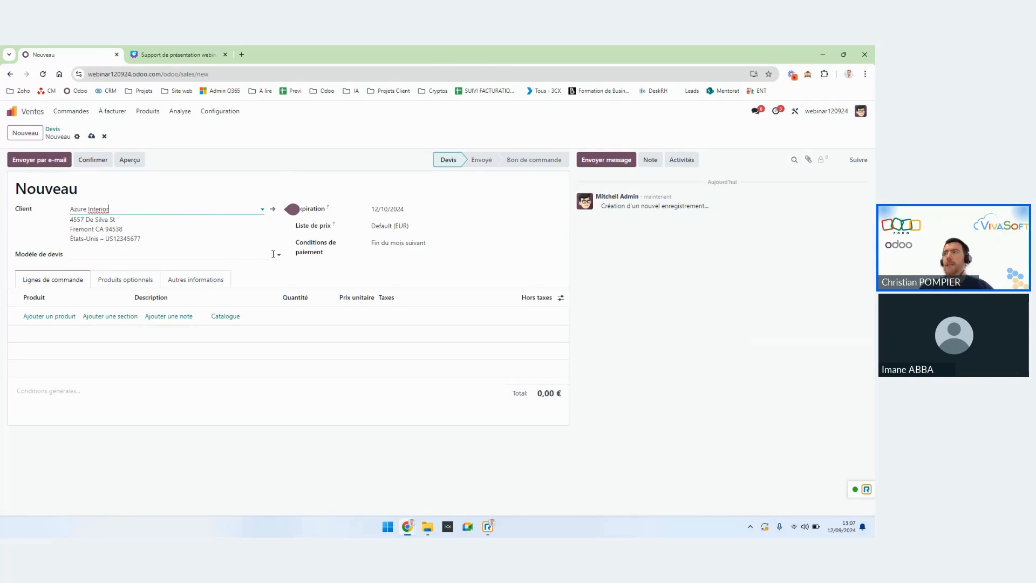
left_click(427, 225)
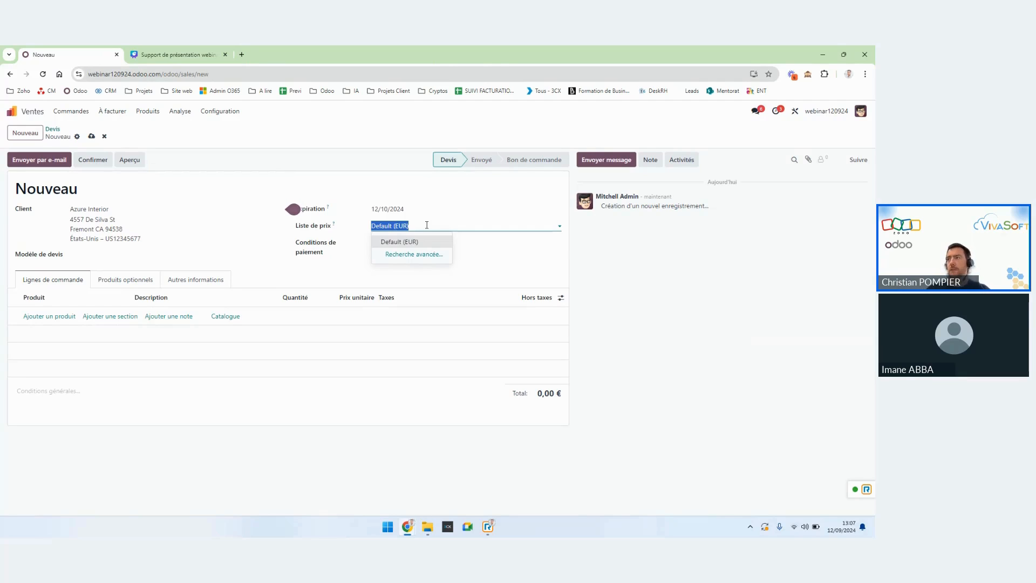
left_click(353, 276)
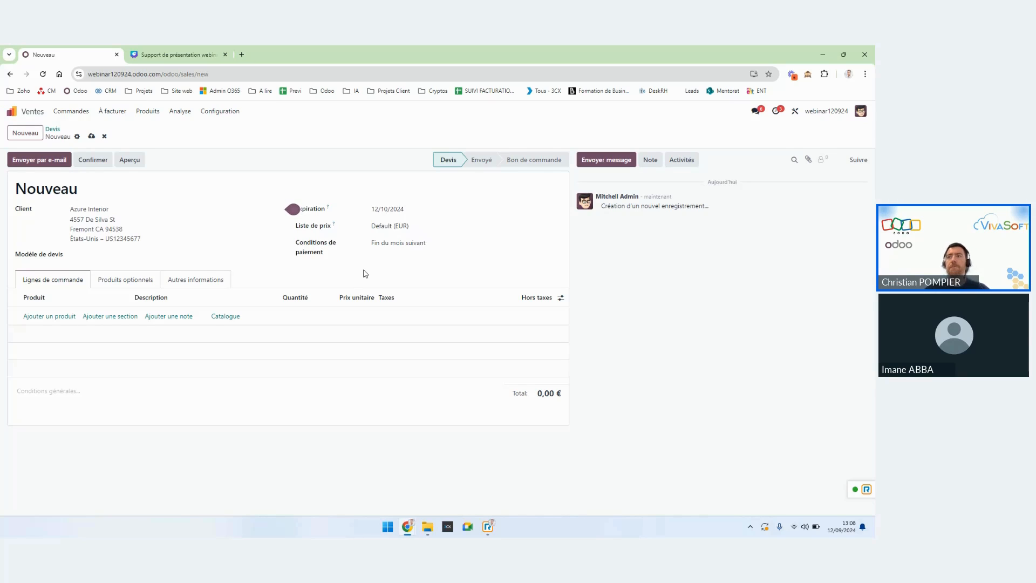
Add the product [E-COM11] Cabinet with Doors as an order line and check the tax options for it.
left_click(64, 316)
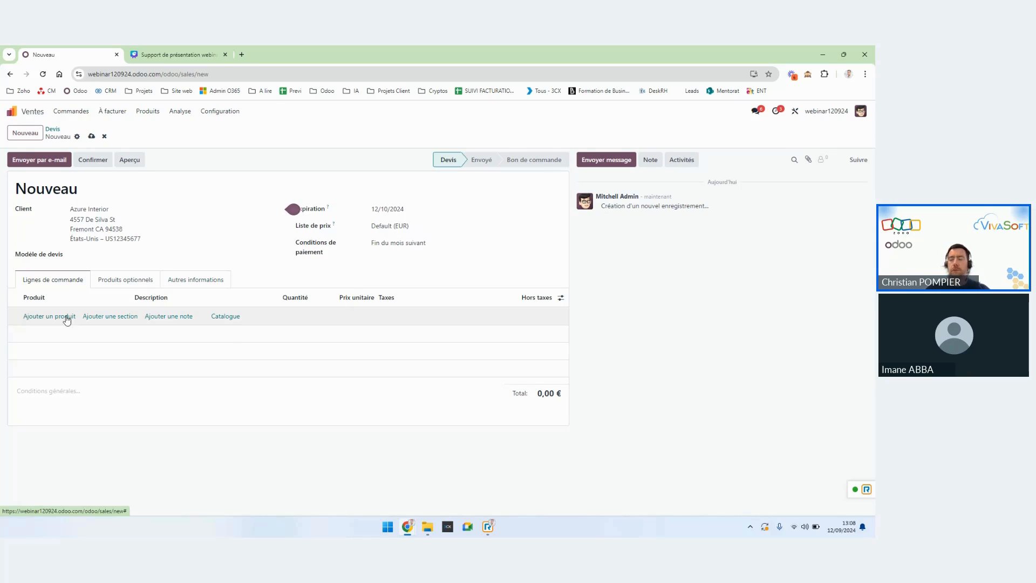
left_click(113, 316)
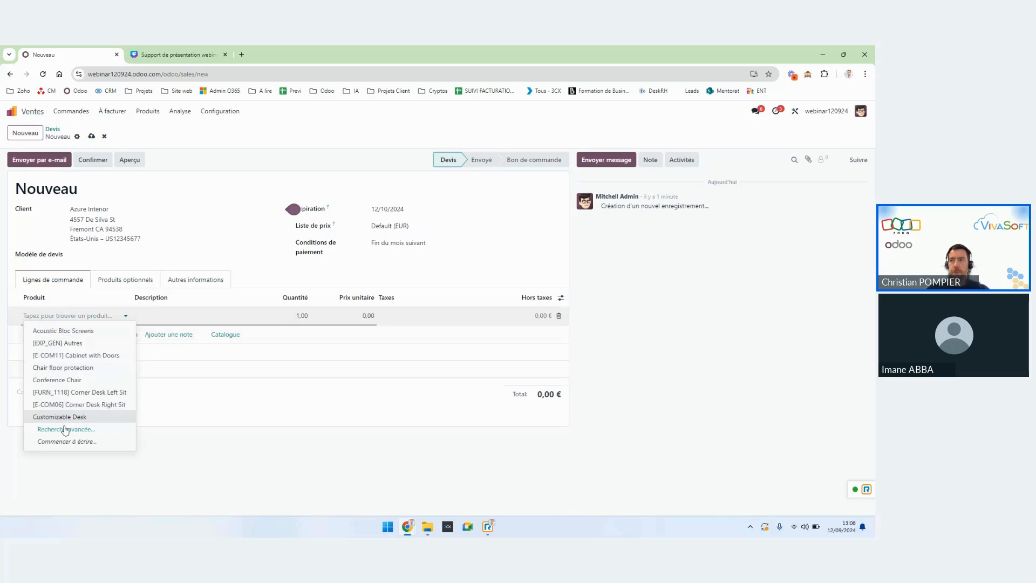
left_click(59, 356)
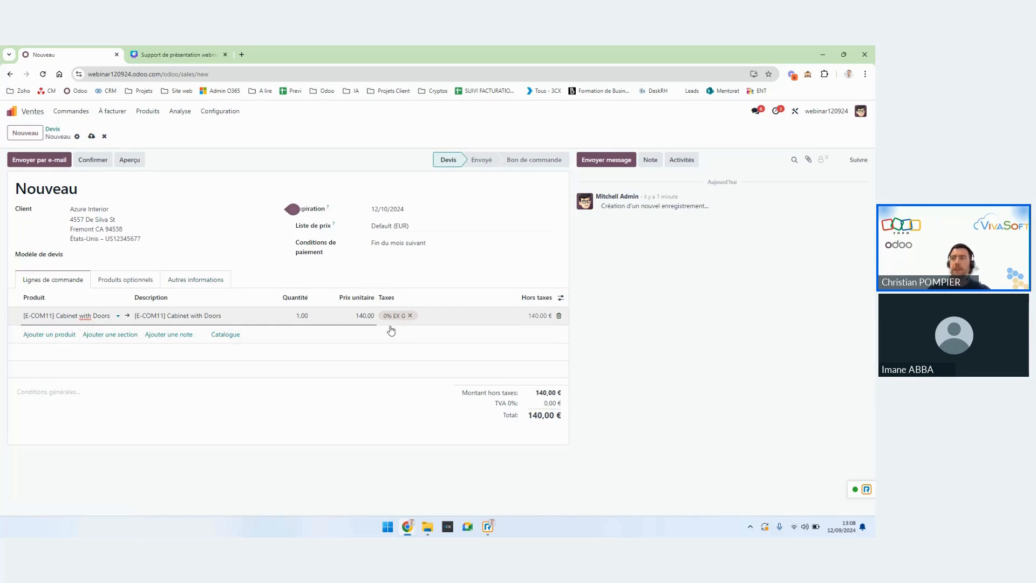
left_click(427, 316)
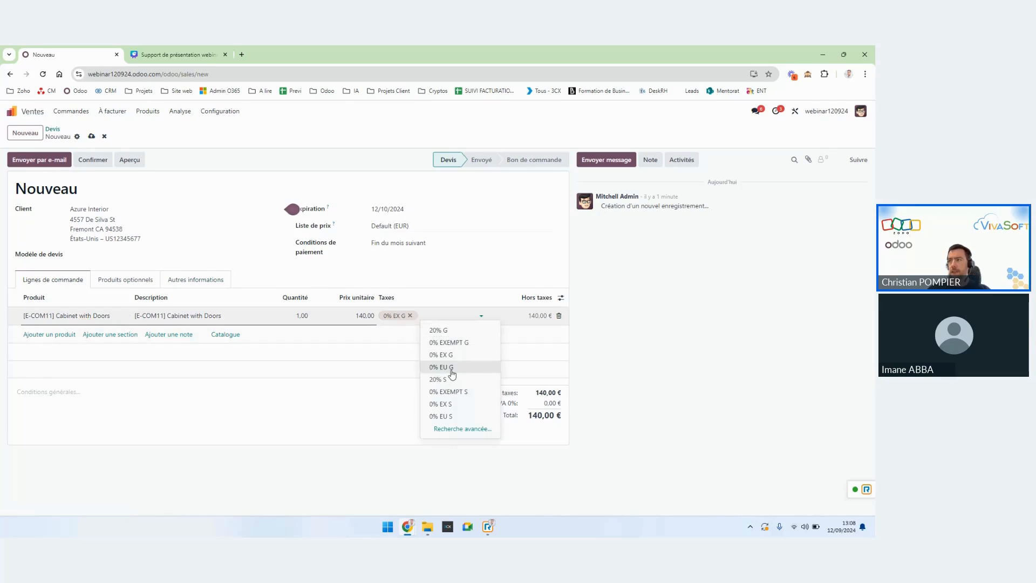
left_click(287, 404)
Add three steel Conference Chairs and one aluminium Conference Chair from the product catalogue, returning to the quotation.
left_click(225, 336)
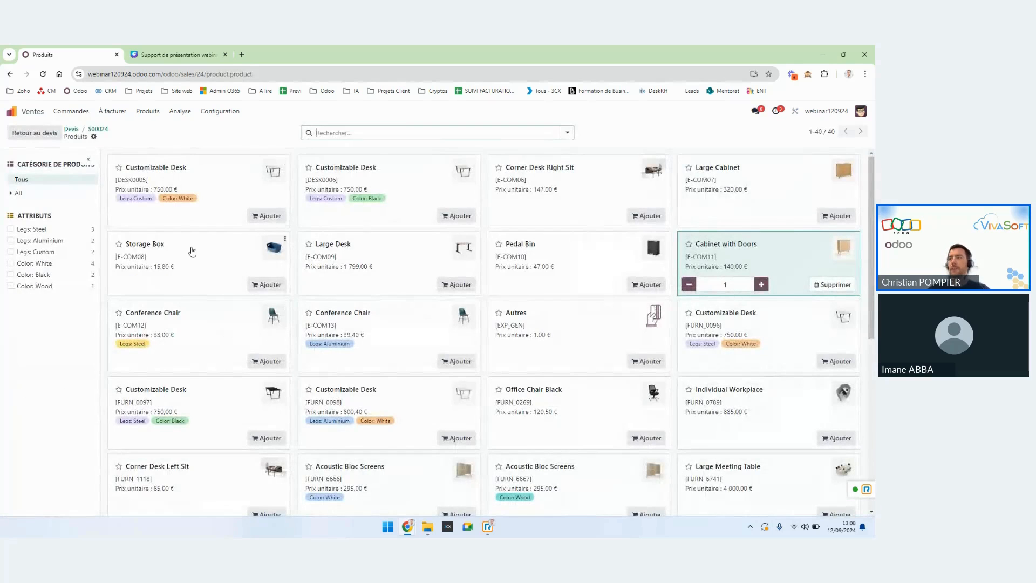
scroll(191, 251, "down", 1)
left_click(265, 316)
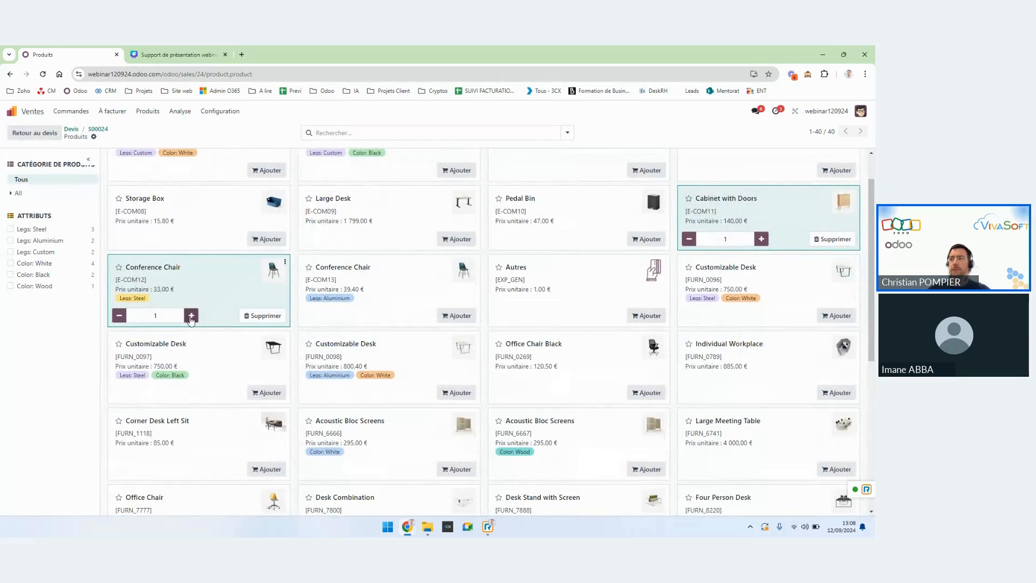
left_click(190, 317)
left_click(190, 318)
left_click(456, 316)
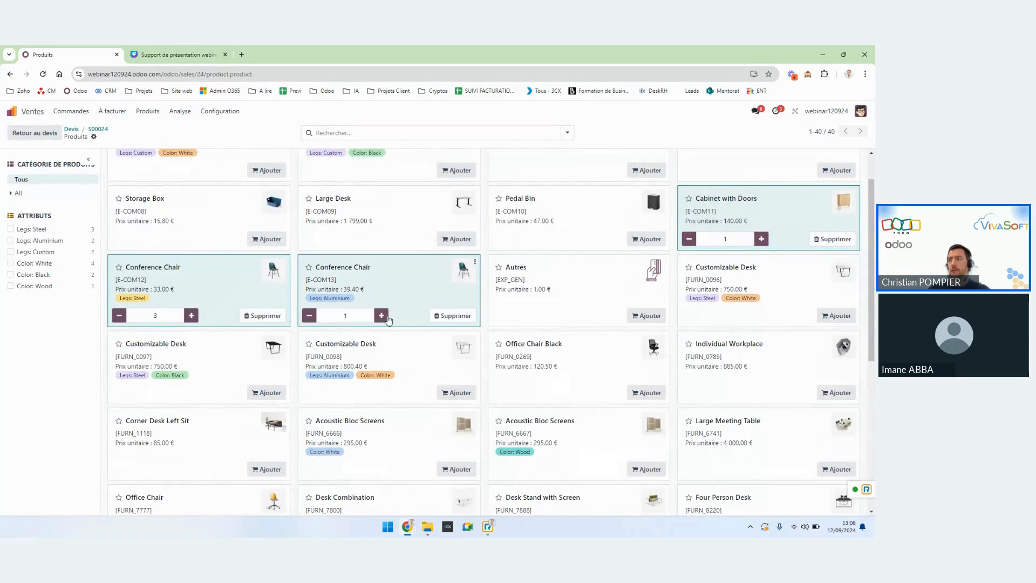
left_click(99, 130)
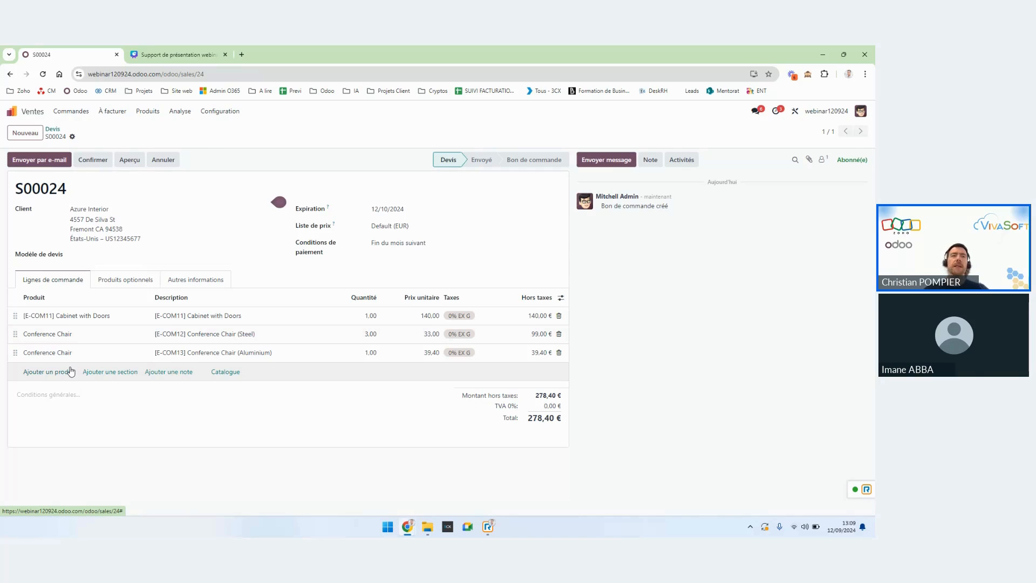
Apply the Large Meeting Table quotation template and check its optional products.
left_click(108, 255)
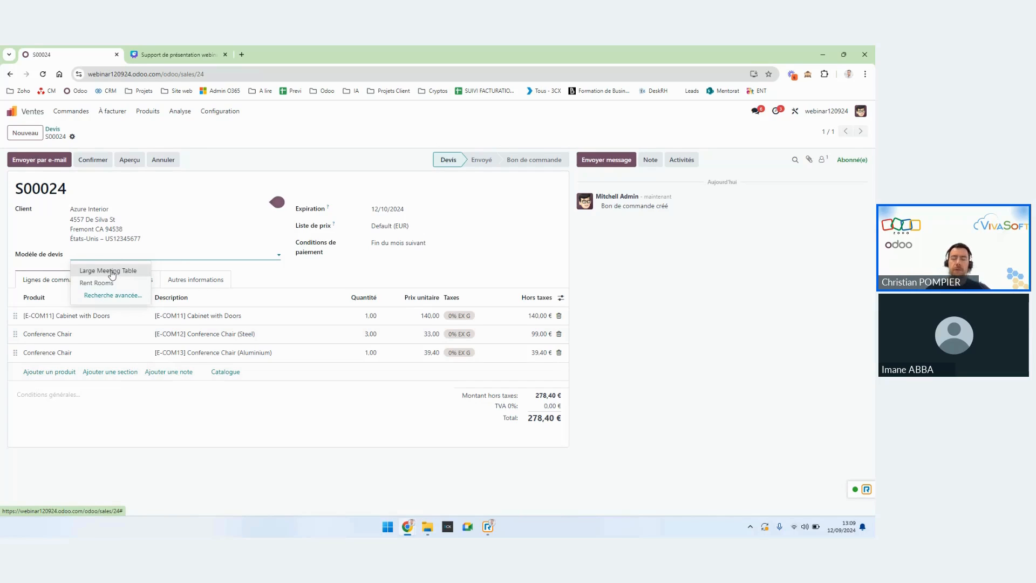
left_click(111, 271)
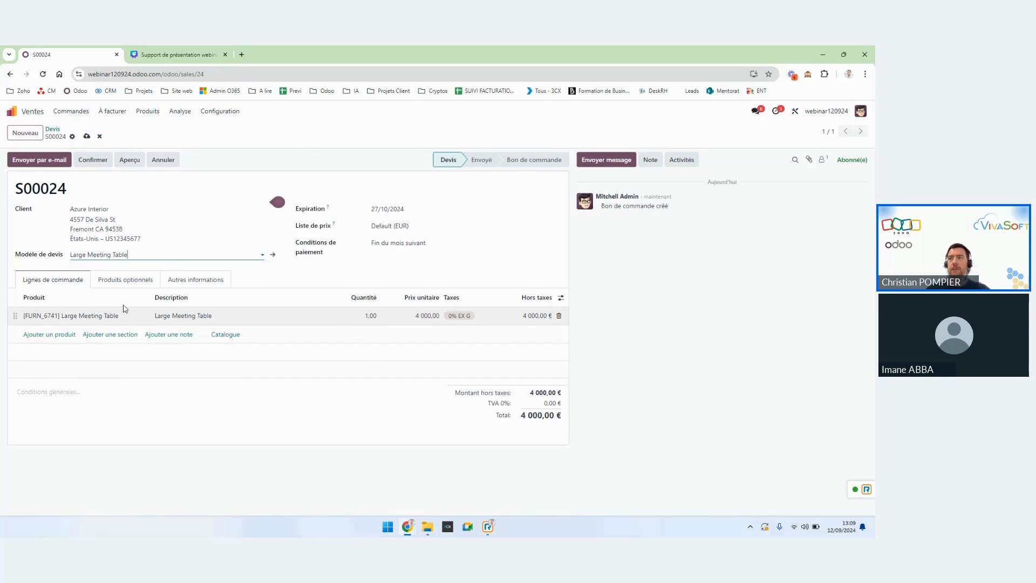
left_click(122, 281)
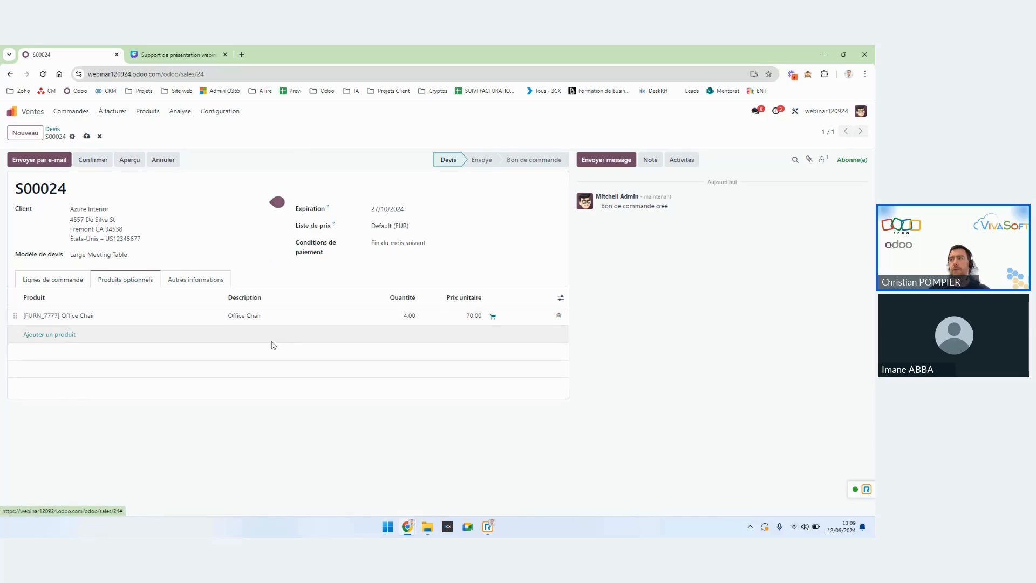
left_click(70, 335)
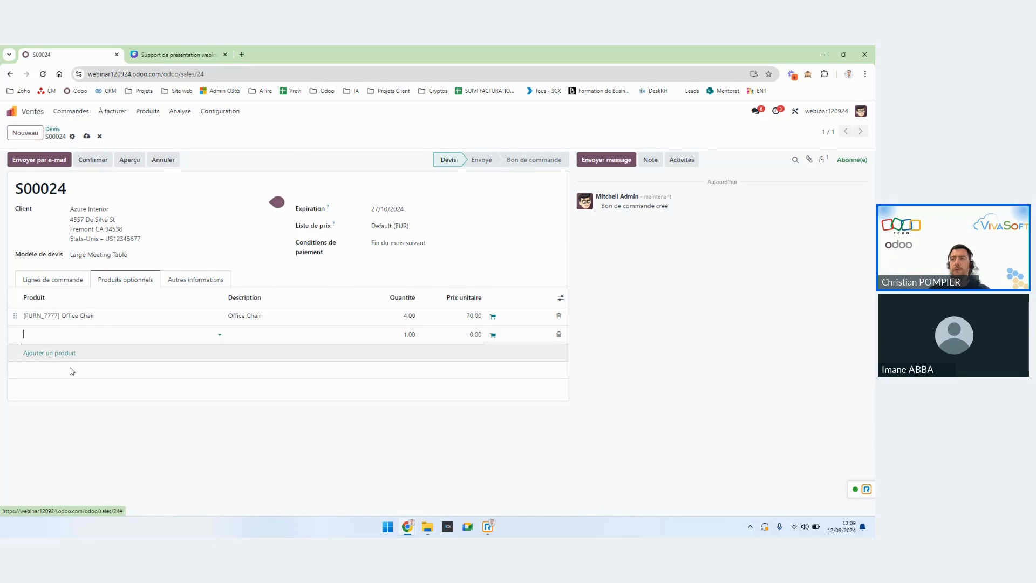
left_click(176, 267)
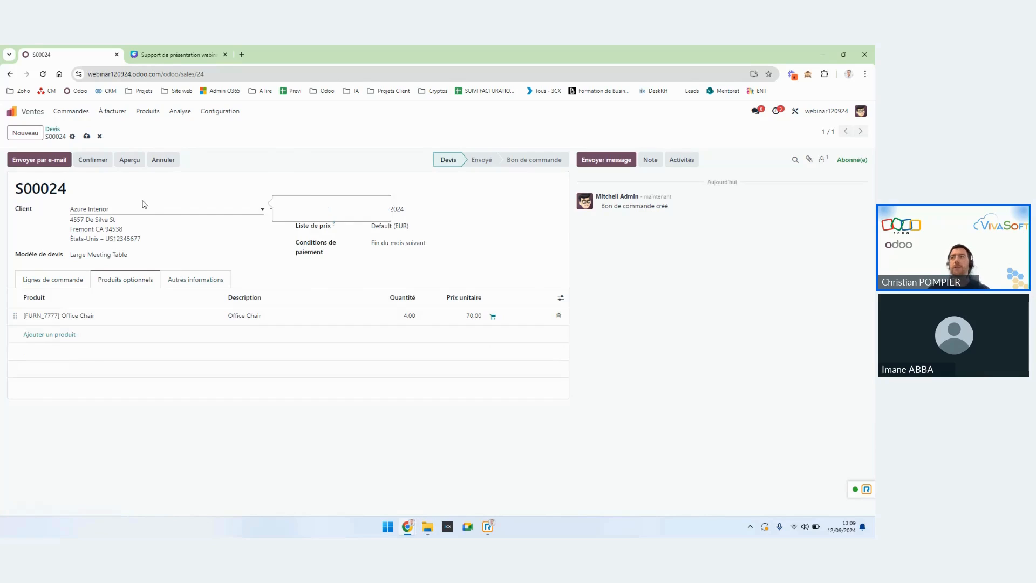
Preview the quotation as the customer sees it and examine its product line and optional product.
left_click(128, 160)
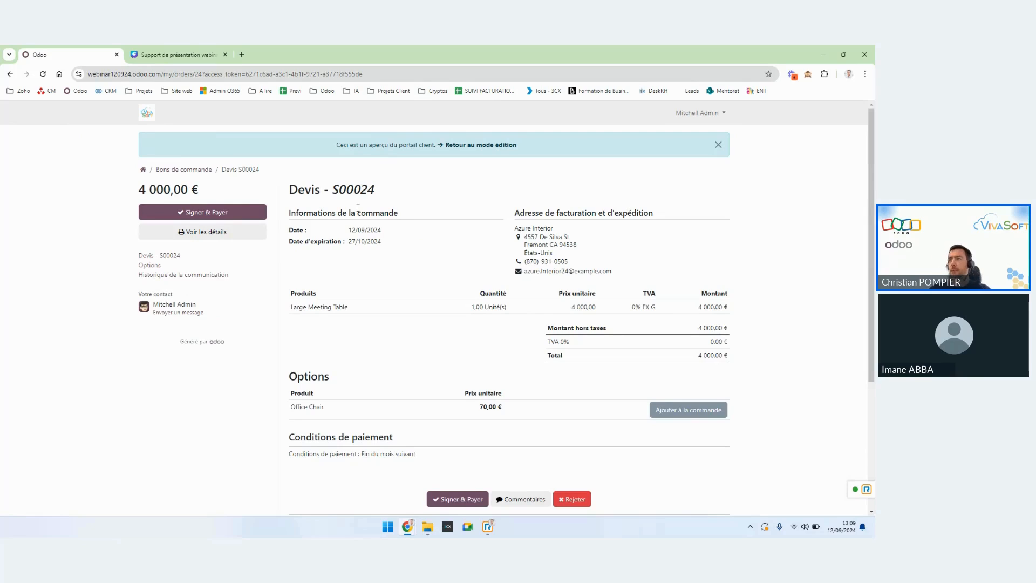
scroll(376, 229, "down", 1)
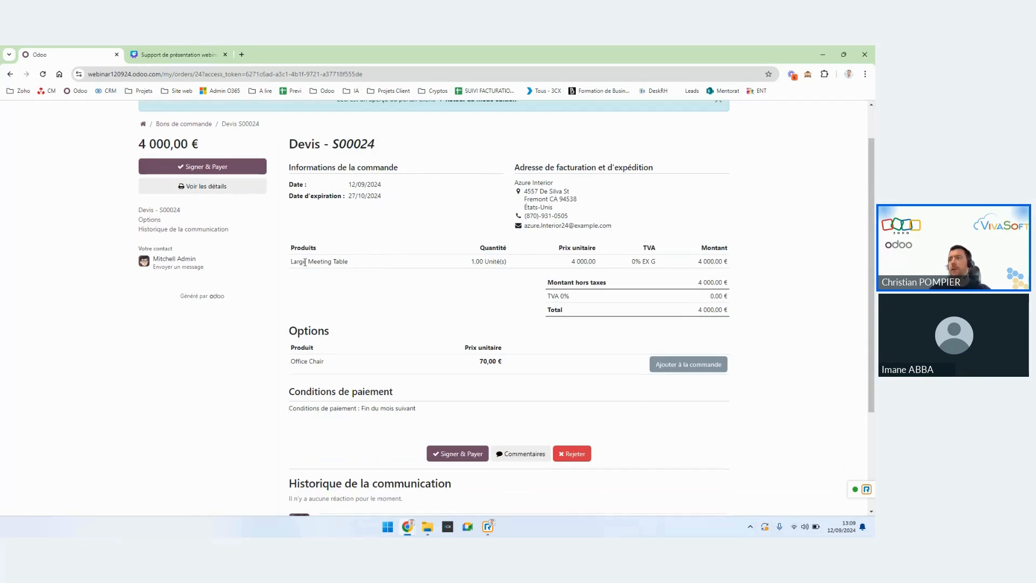
left_click_drag(296, 262, 645, 261)
scroll(342, 334, "down", 1)
left_click_drag(291, 316, 345, 317)
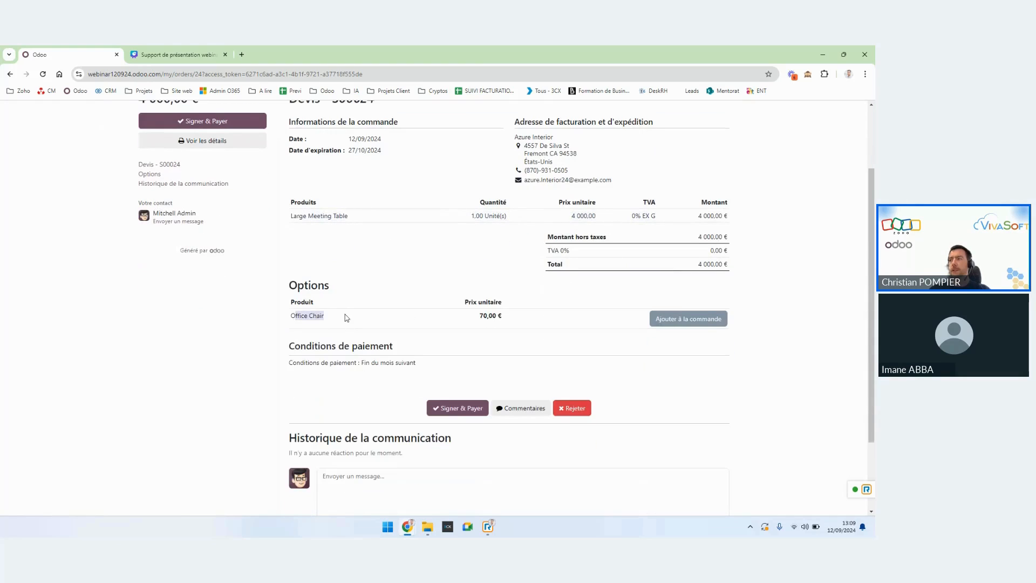
Add the optional Office Chair to the order in the customer preview with quantity 6, and return to edit mode.
left_click(653, 319)
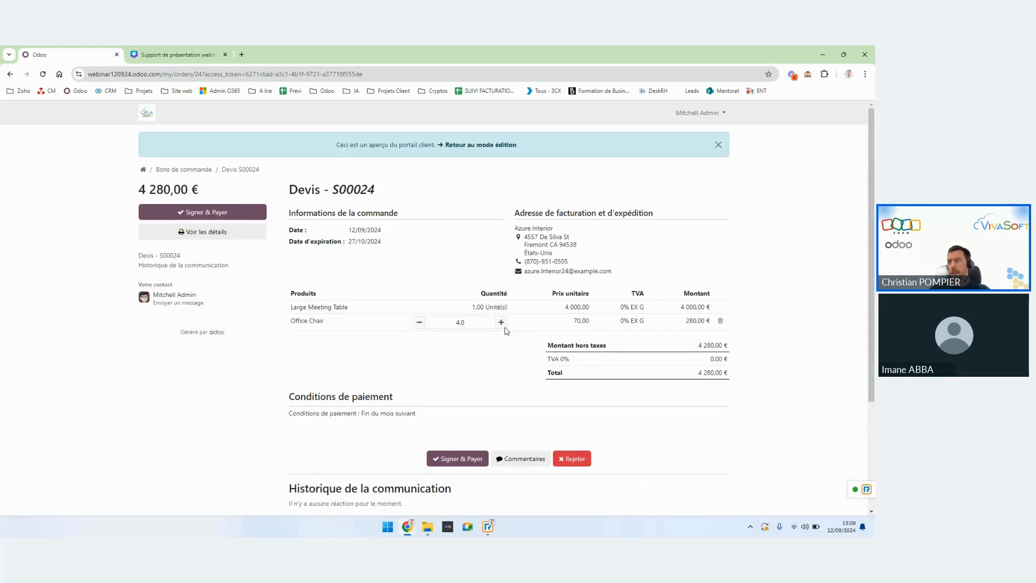
left_click(501, 322)
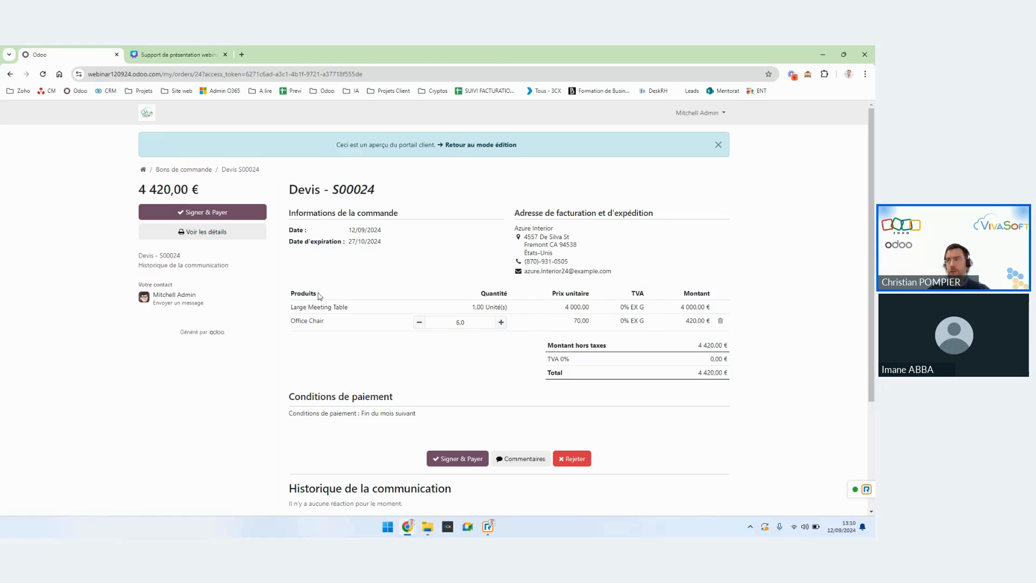
left_click_drag(300, 323, 323, 325)
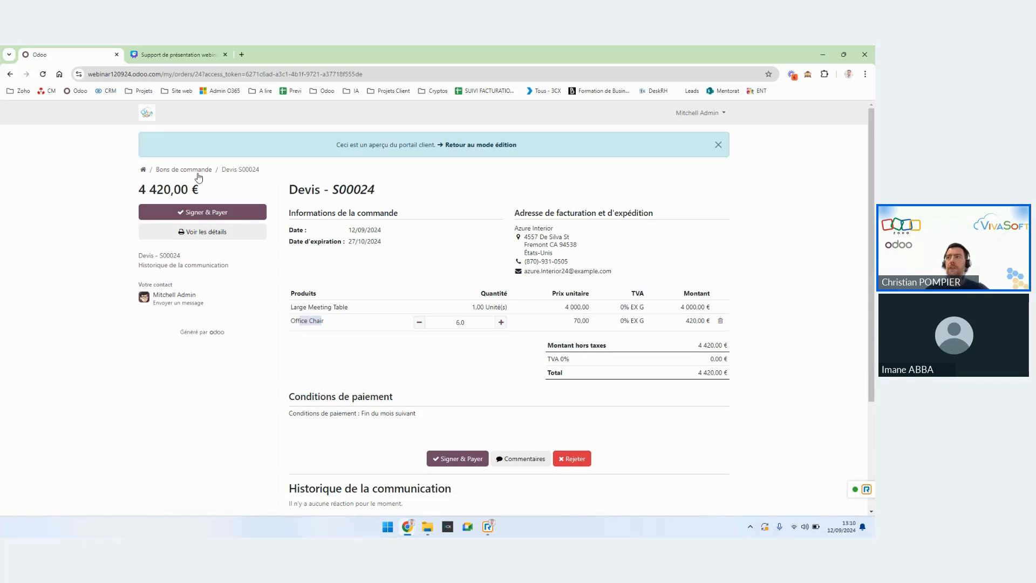
left_click(488, 149)
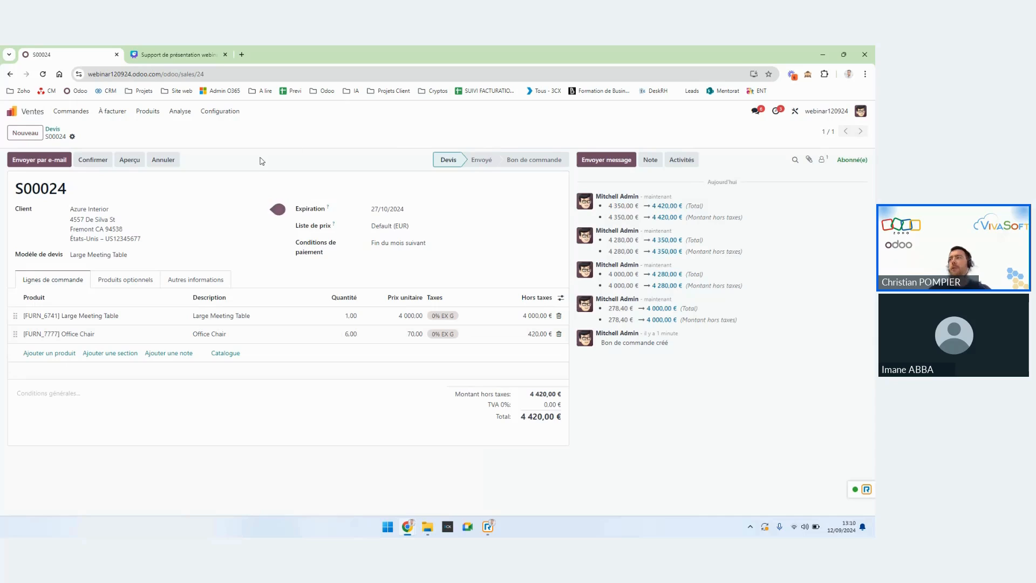
Confirm the Azure Interior quotation and create a draft percentage down-payment invoice for 30% of the order.
left_click(93, 160)
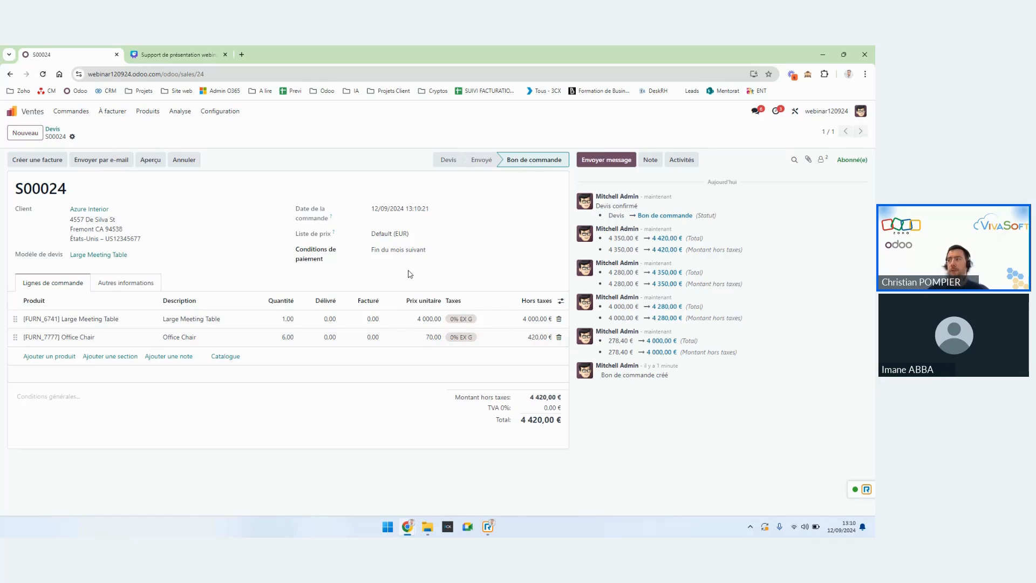
left_click(37, 160)
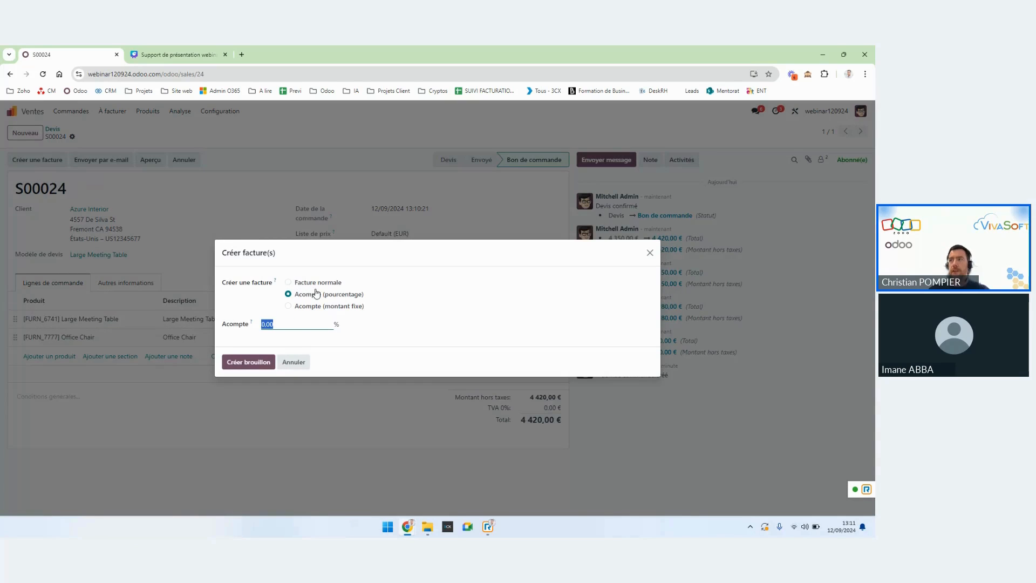
type("30")
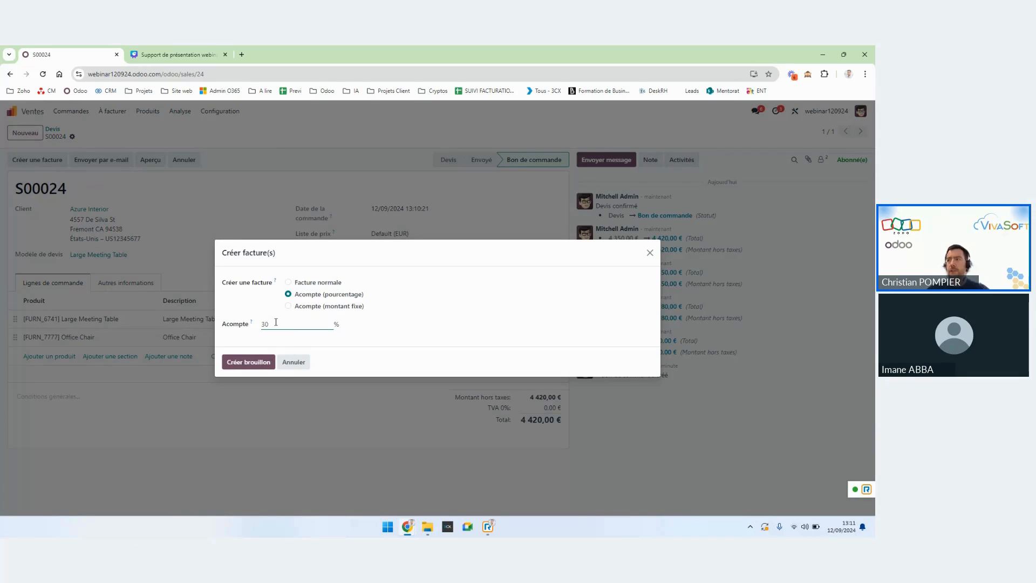
left_click(264, 362)
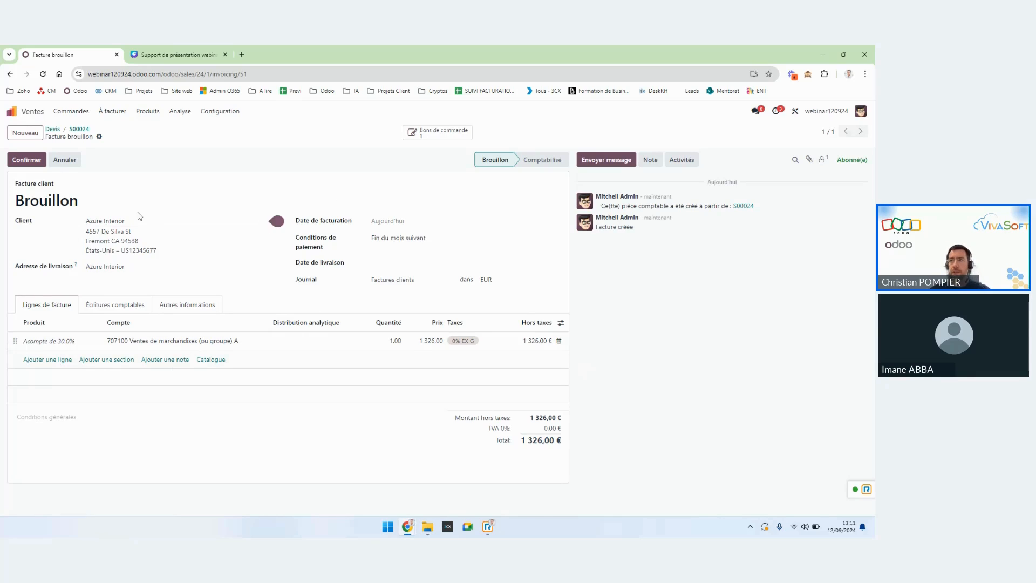
Confirm the draft down-payment invoice and review its send-and-print options, keeping the Light document layout and sending nothing.
left_click(20, 161)
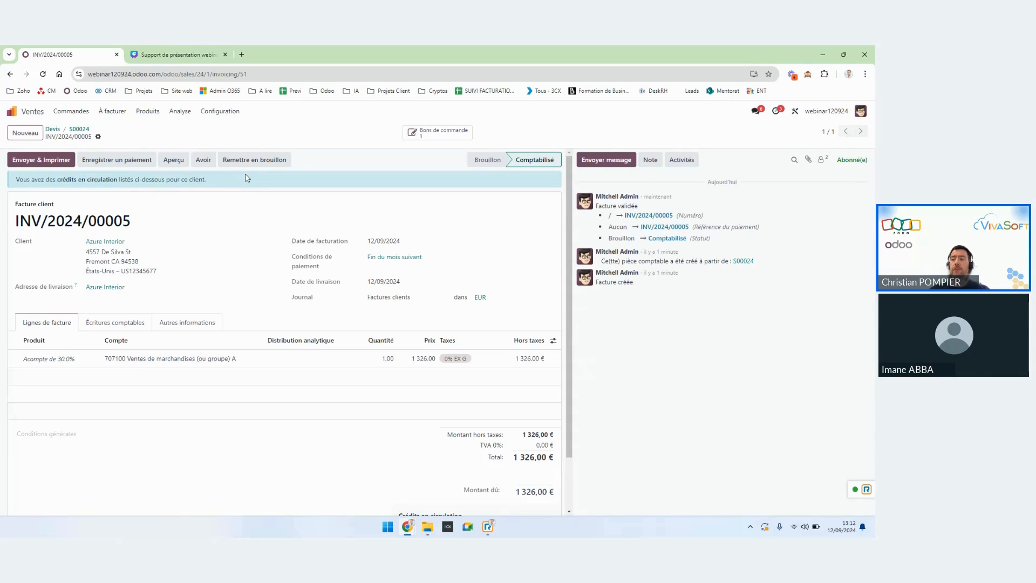
left_click(43, 160)
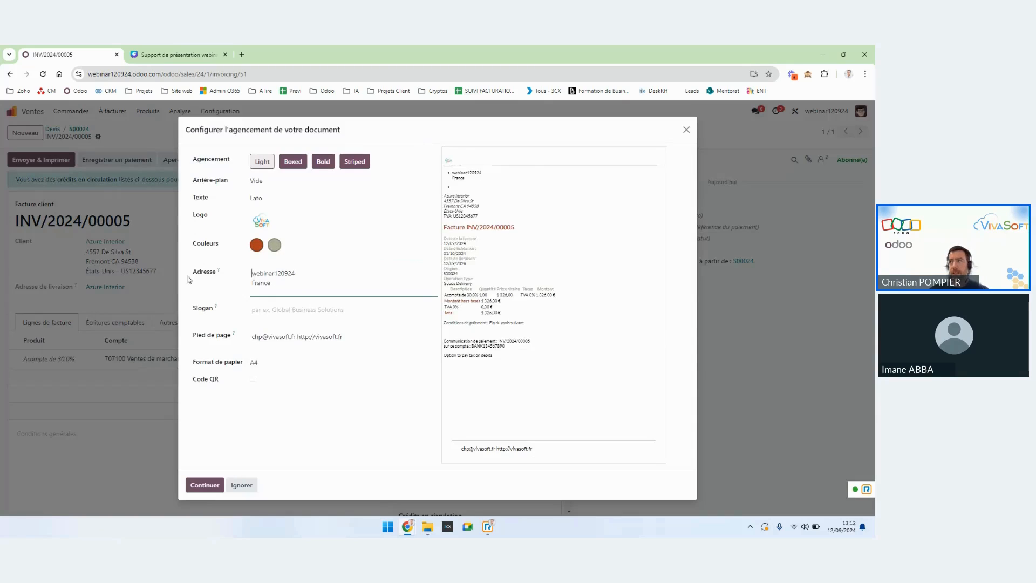
left_click(207, 484)
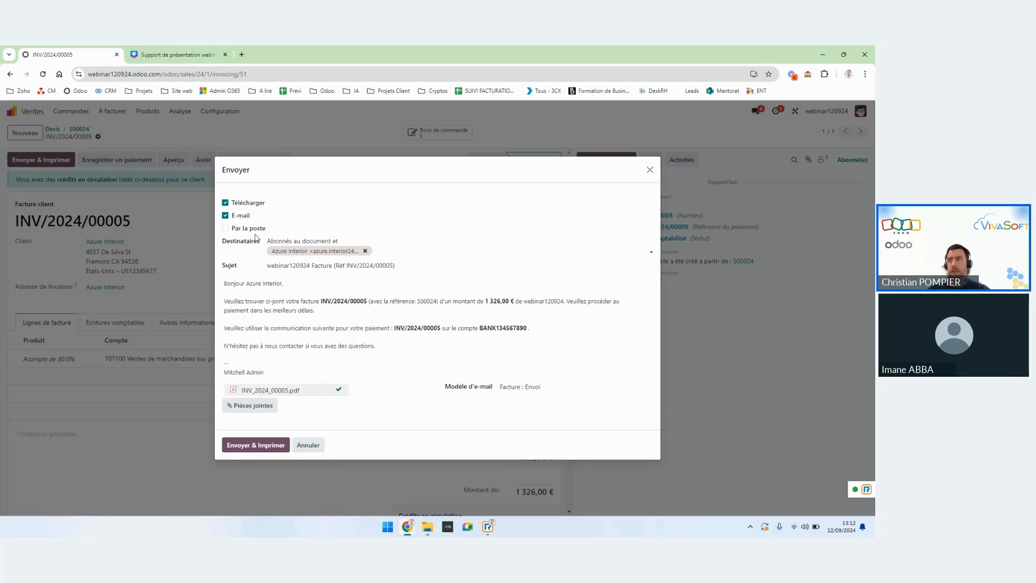
left_click(308, 446)
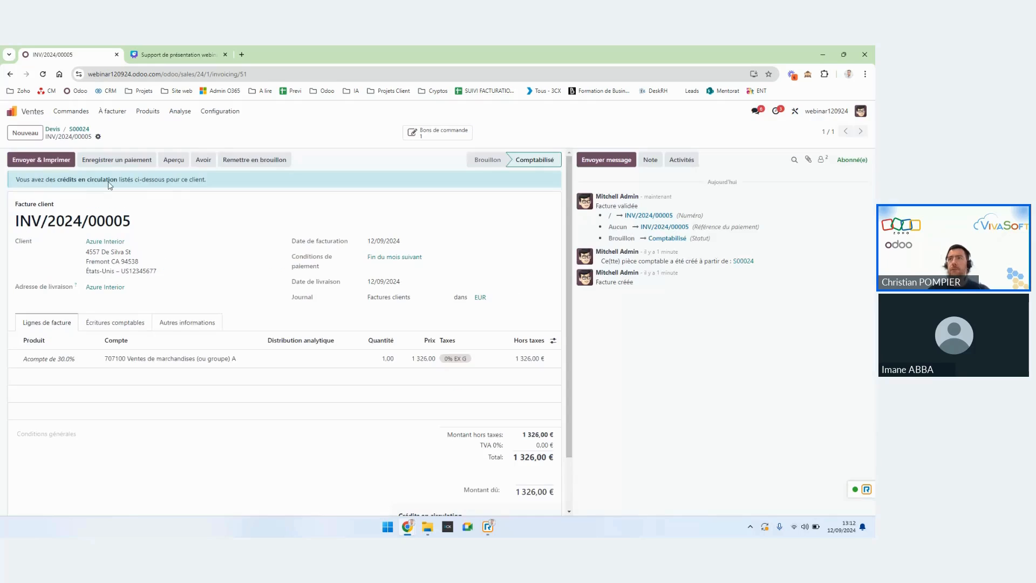
Check the electronic invoicing formats available in Azure Interior's accounting settings and return to the invoice.
left_click(101, 242)
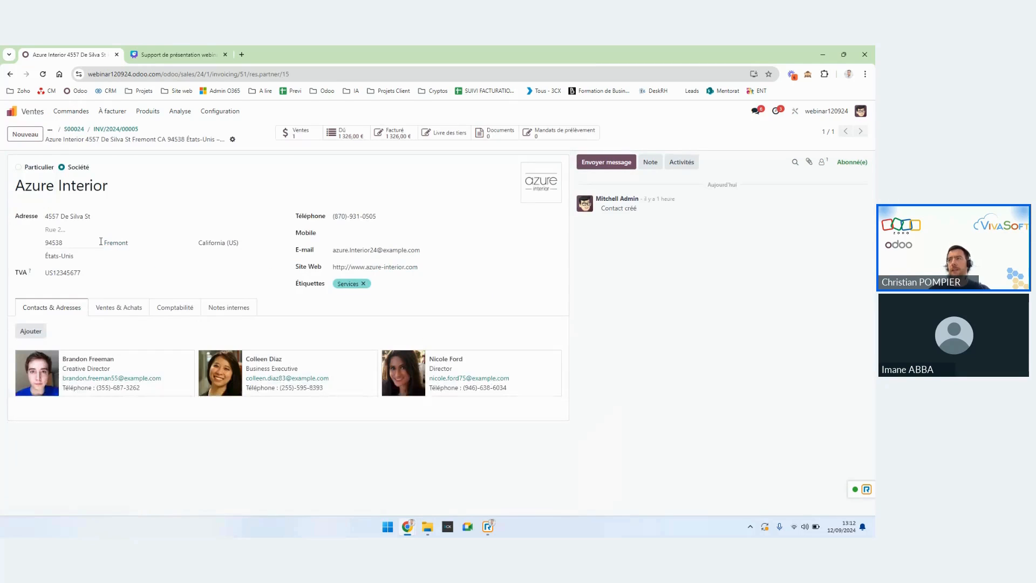
left_click(171, 312)
left_click(349, 361)
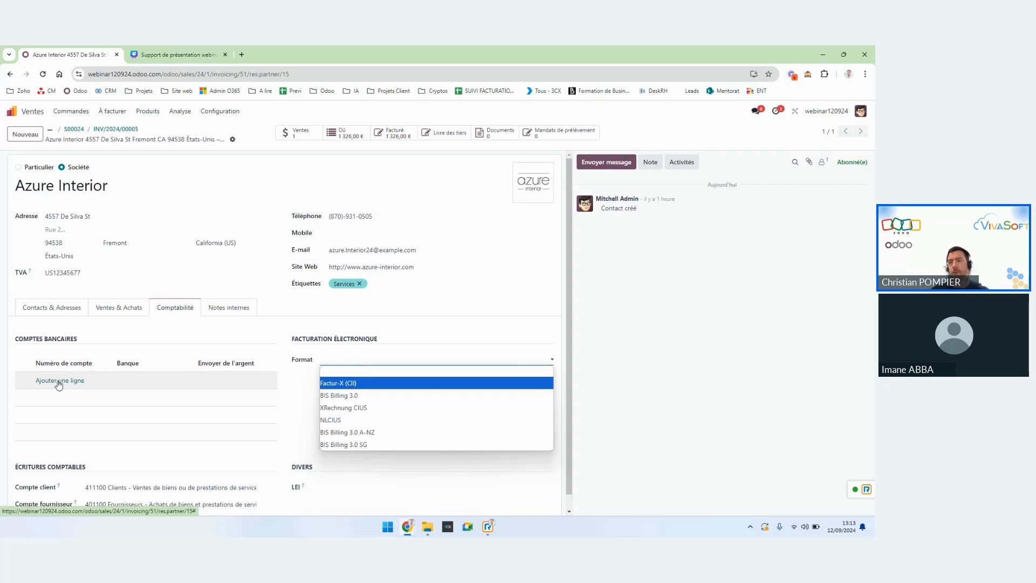
left_click(246, 345)
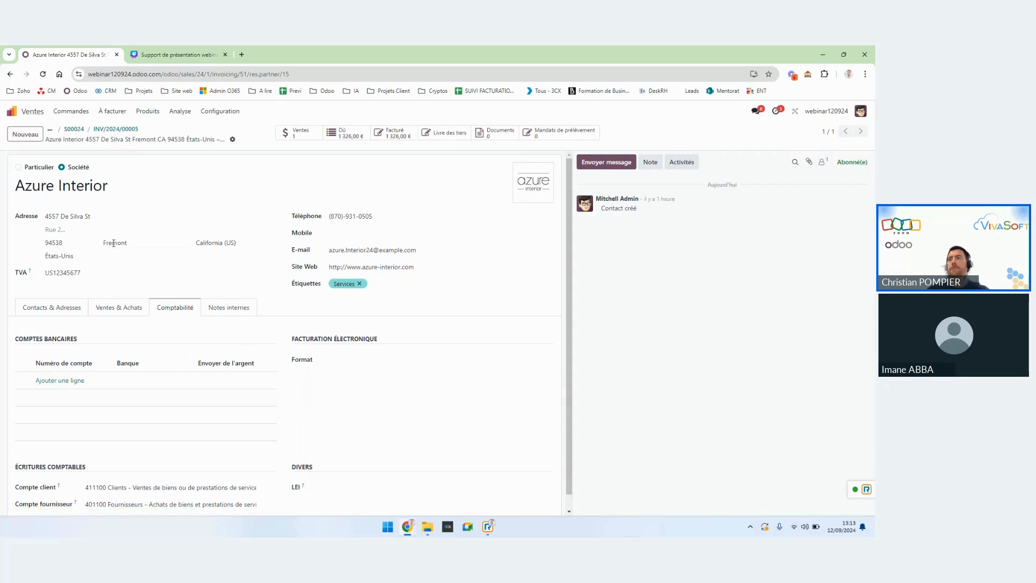
left_click(104, 130)
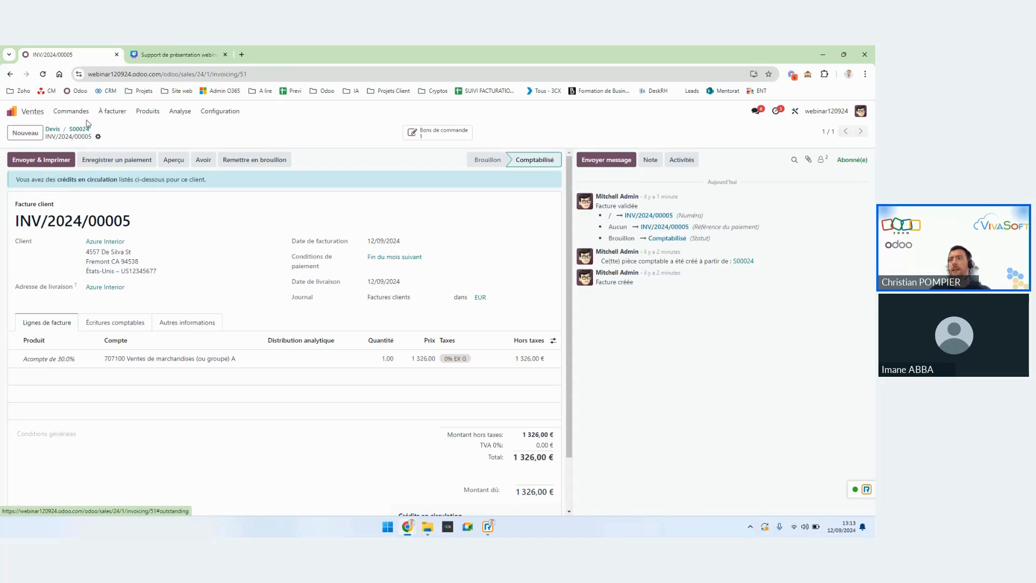
Examine the proposed matches for several unreconciled bank transactions in Comptabilité, including Deco Addict and Azure Interior payments, and return to the dashboard.
left_click(30, 111)
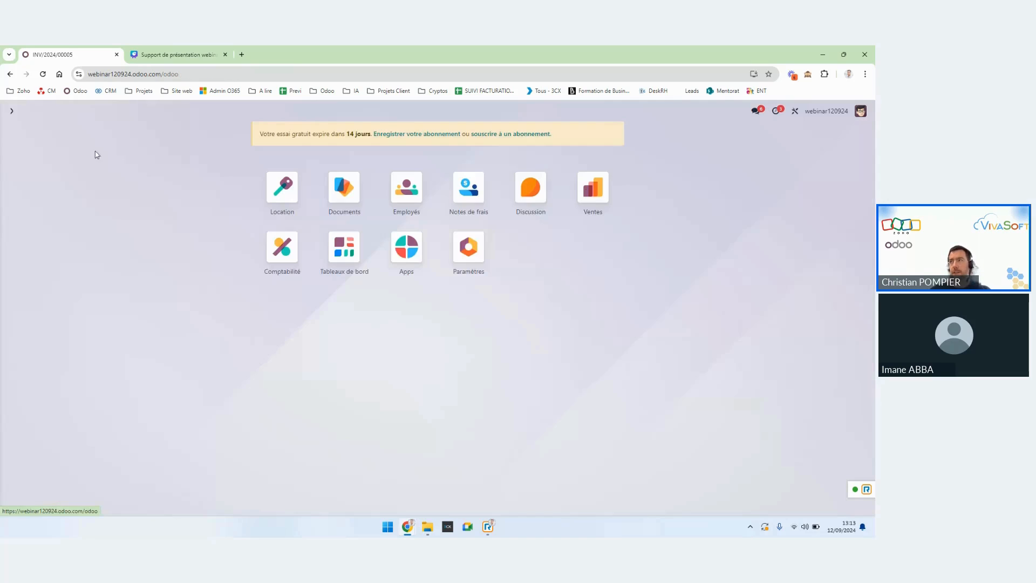
left_click(282, 248)
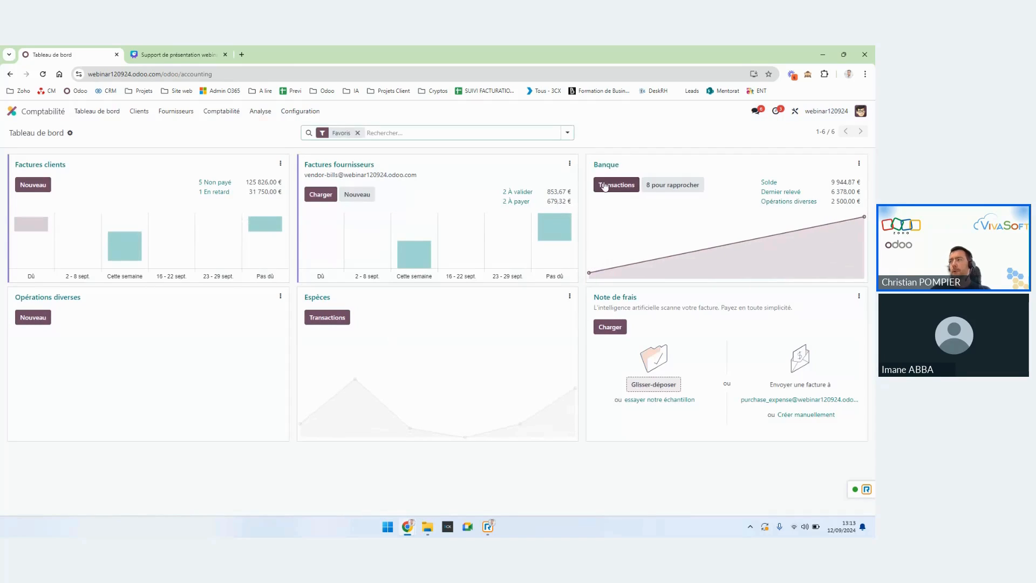
left_click(683, 186)
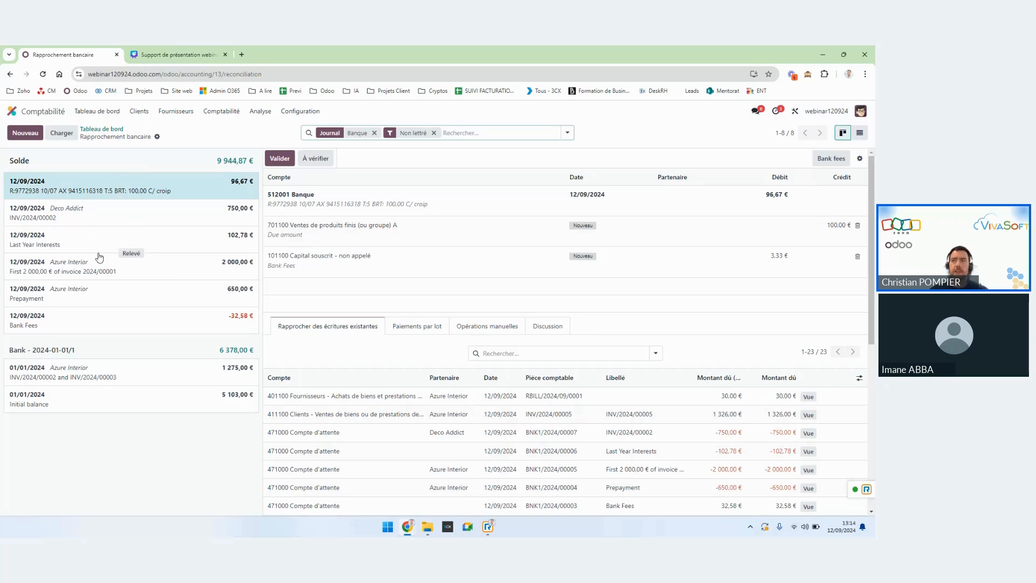
left_click(141, 220)
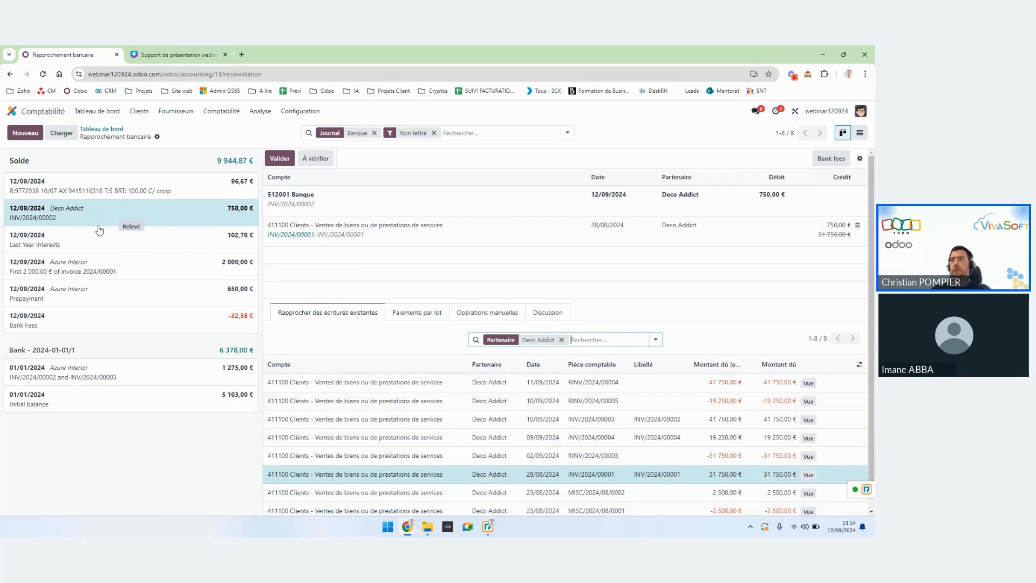
left_click(181, 272)
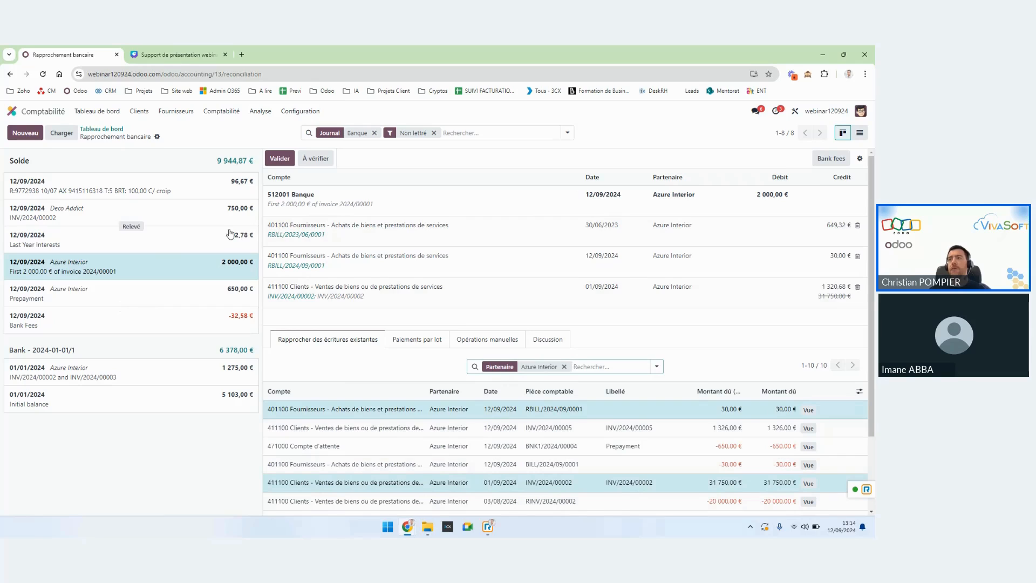
left_click(196, 190)
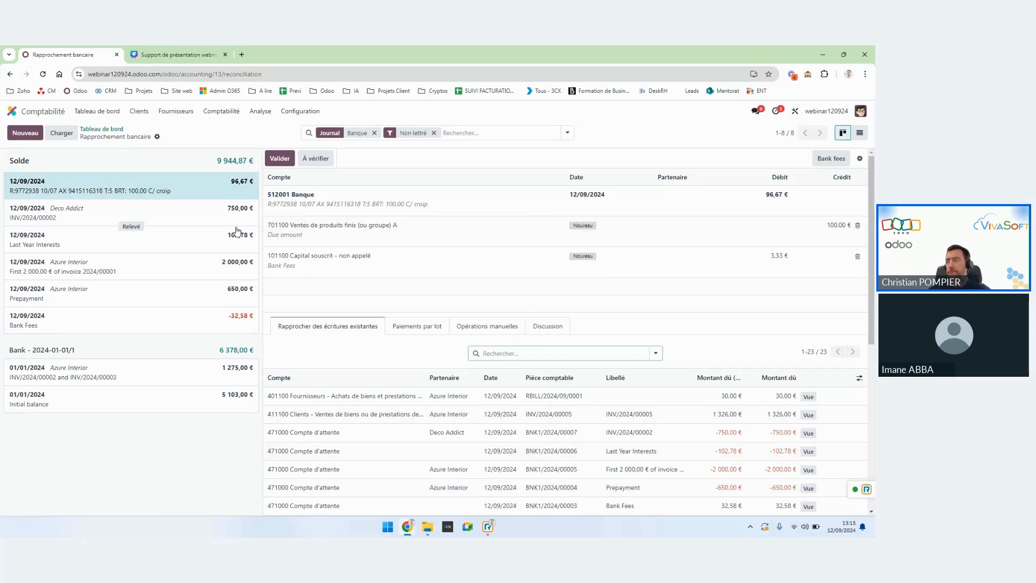
left_click(84, 114)
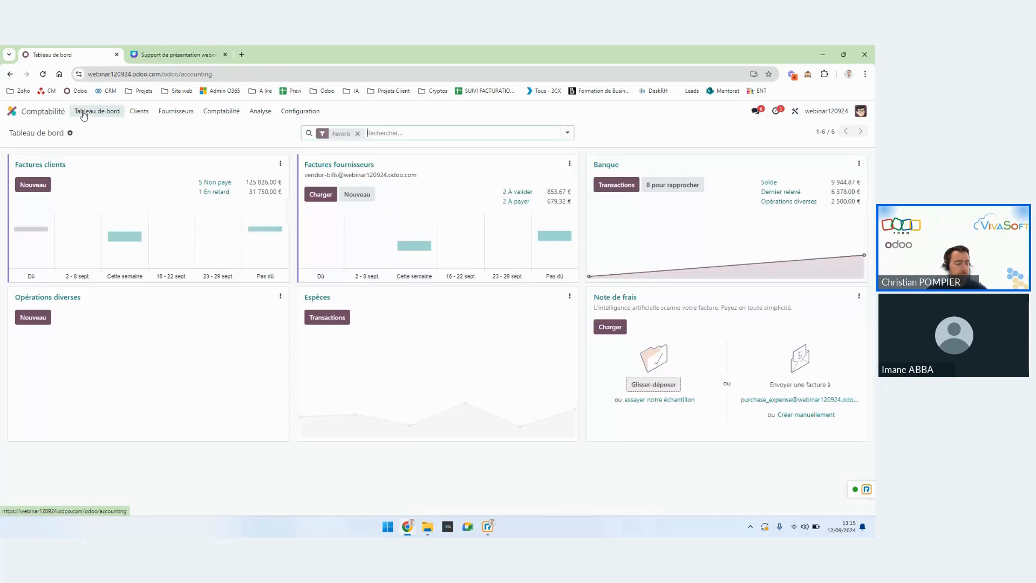
Create a product named "titre du prodt" in Ventes and set its product type to Service.
left_click(11, 111)
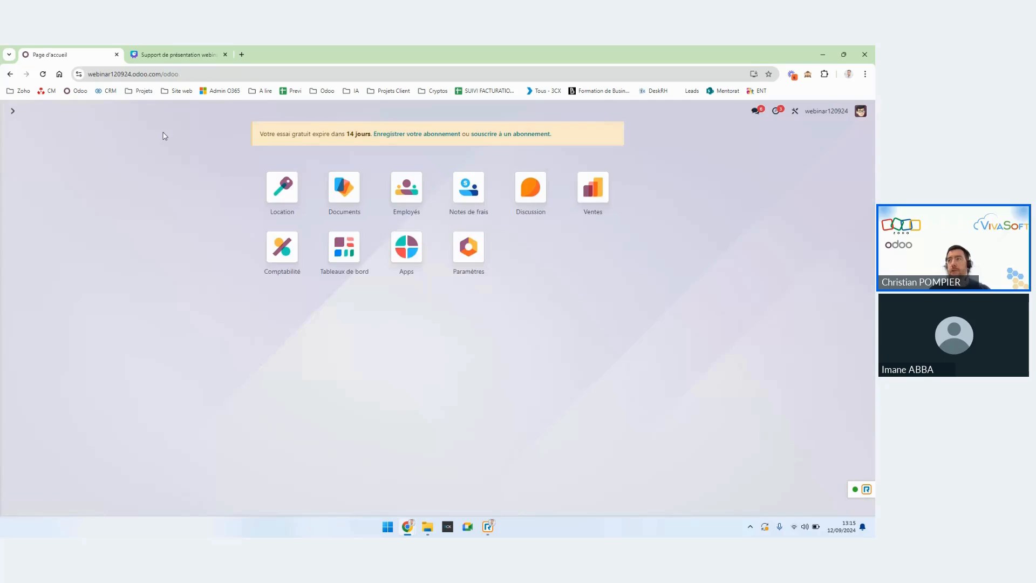
left_click(592, 187)
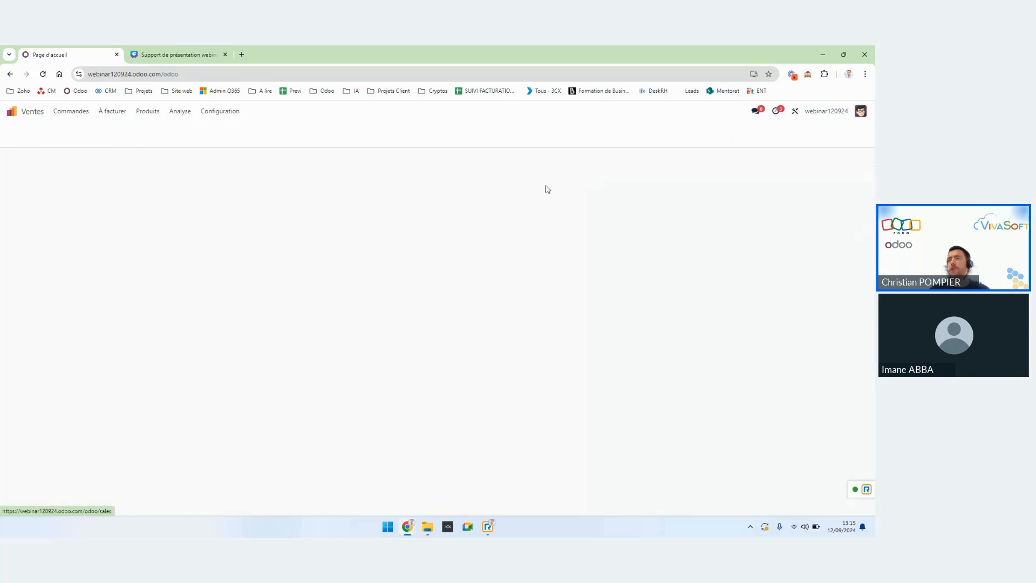
left_click(69, 112)
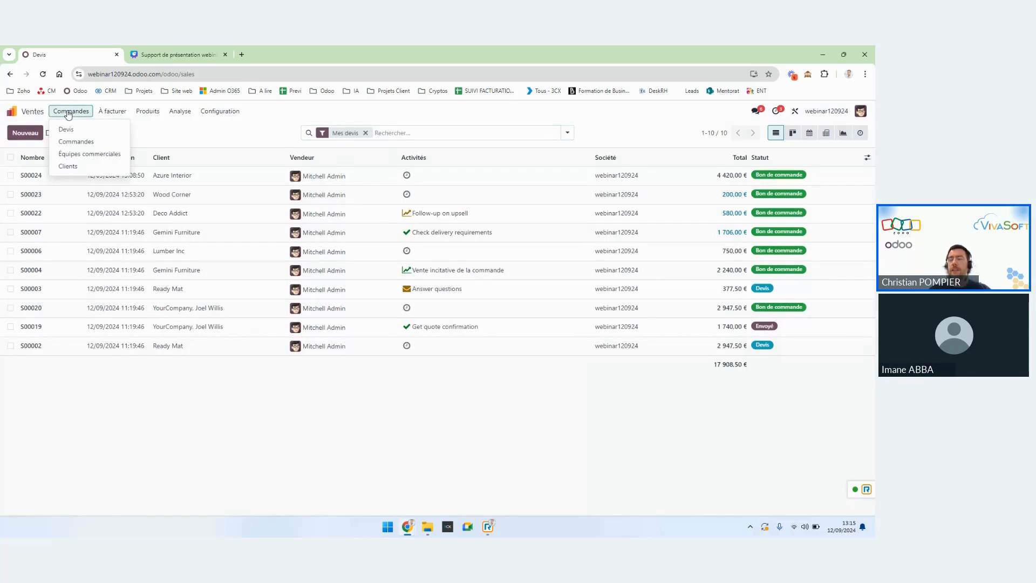
mouse_move(144, 113)
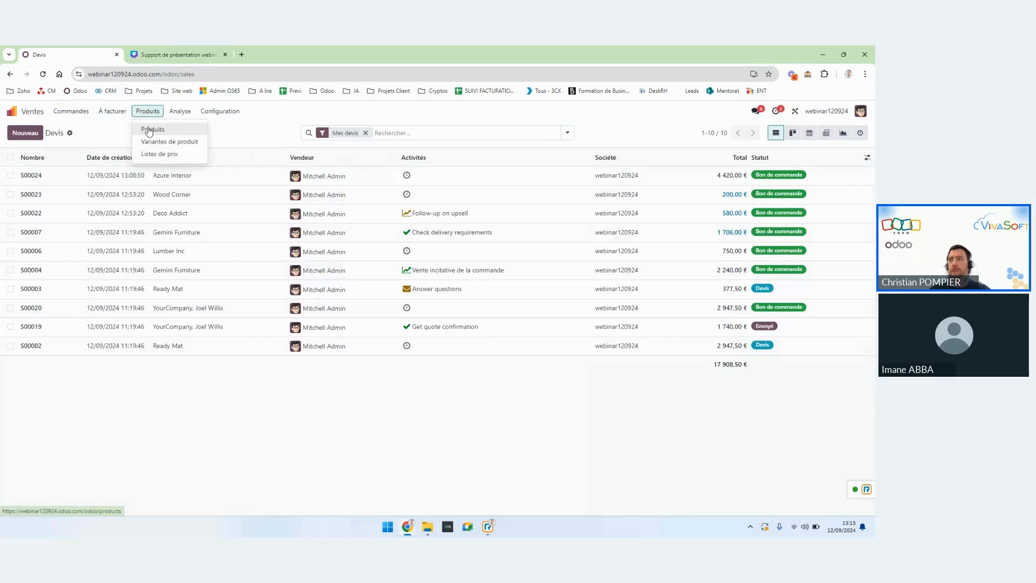
left_click(149, 132)
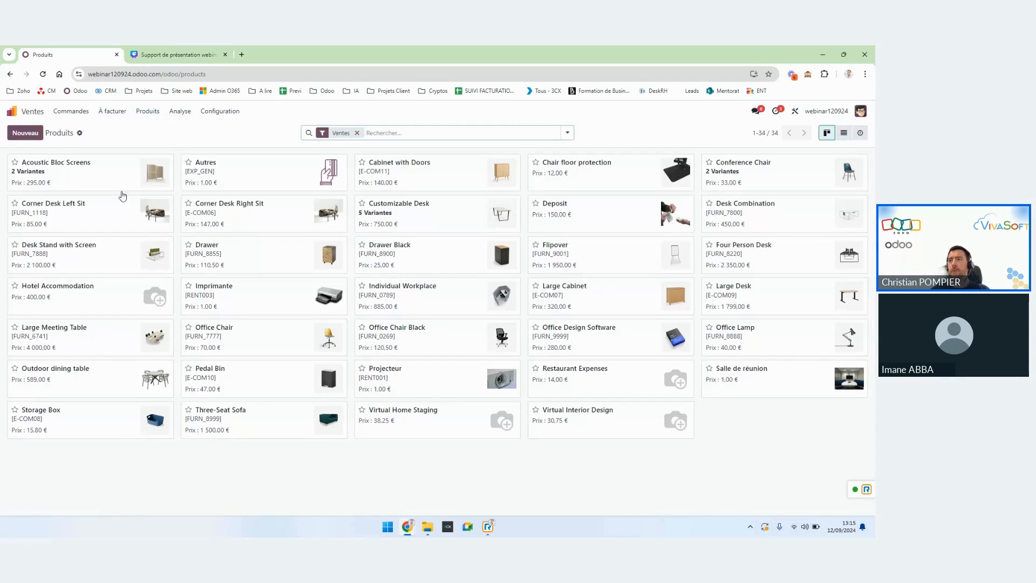
left_click(26, 133)
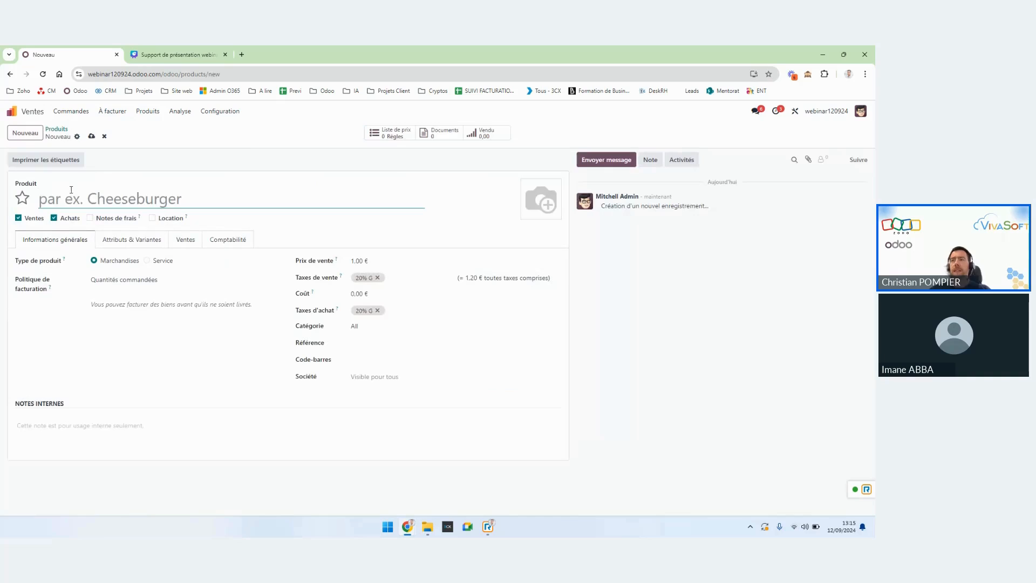
type("titre du prodt")
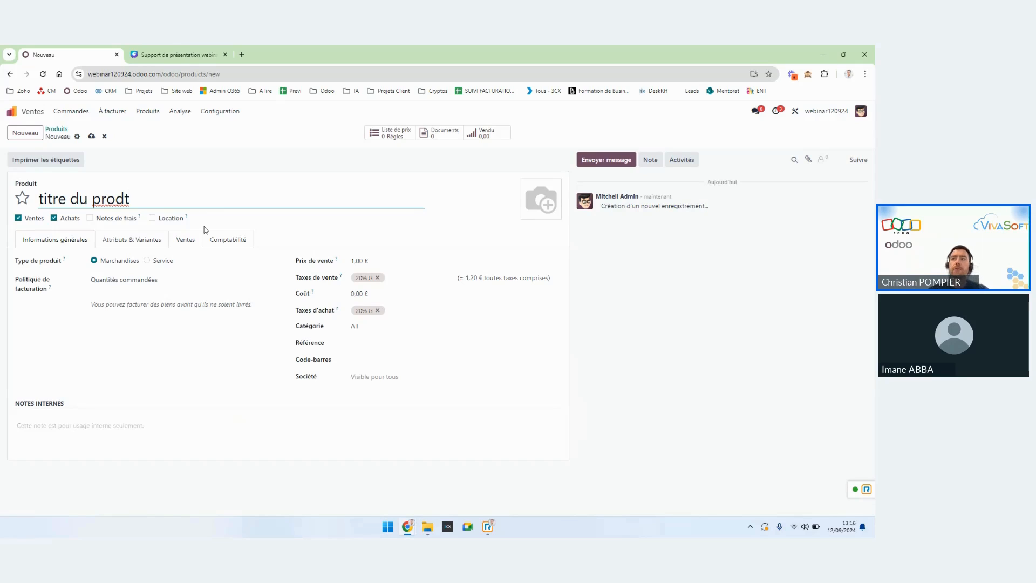
left_click(156, 262)
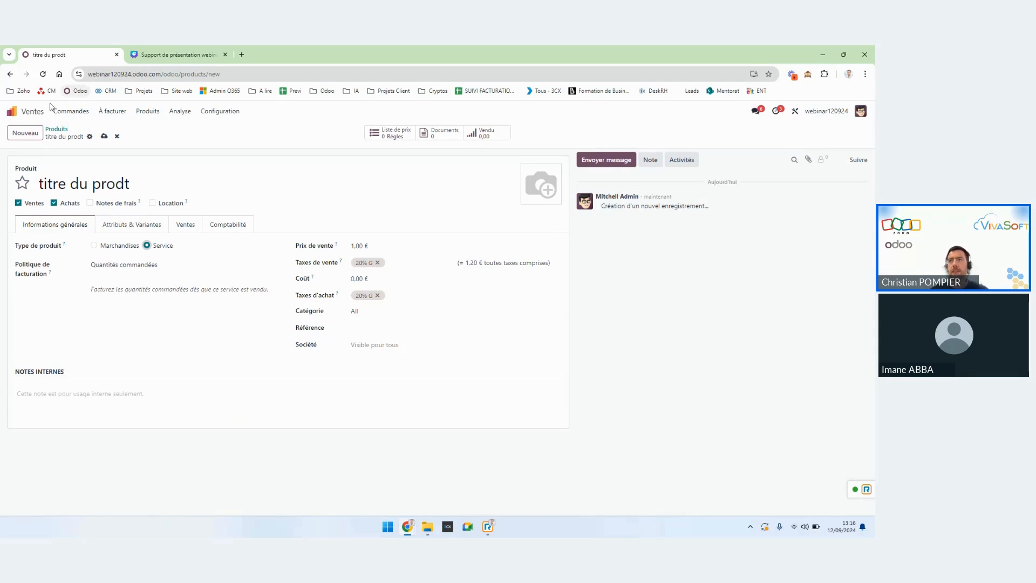
Search the available apps for "pro" and install the Projet app.
left_click(11, 112)
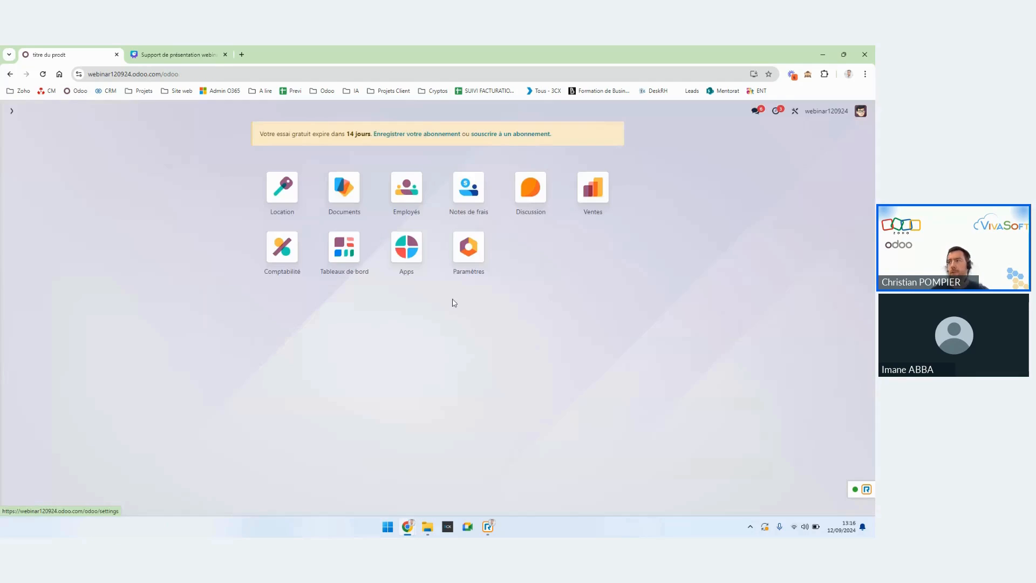
left_click(409, 249)
type("pro")
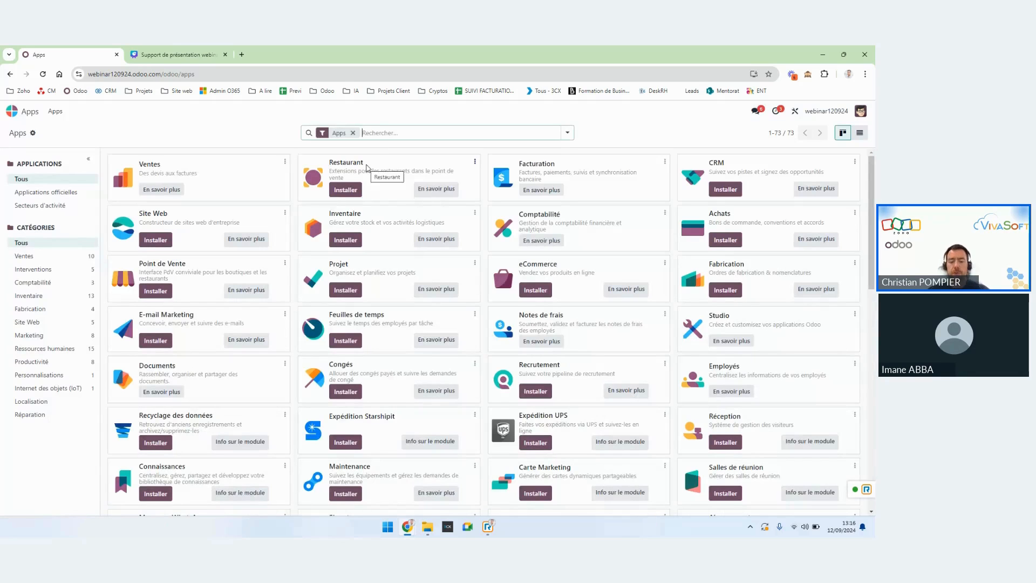
key("Return")
left_click(155, 193)
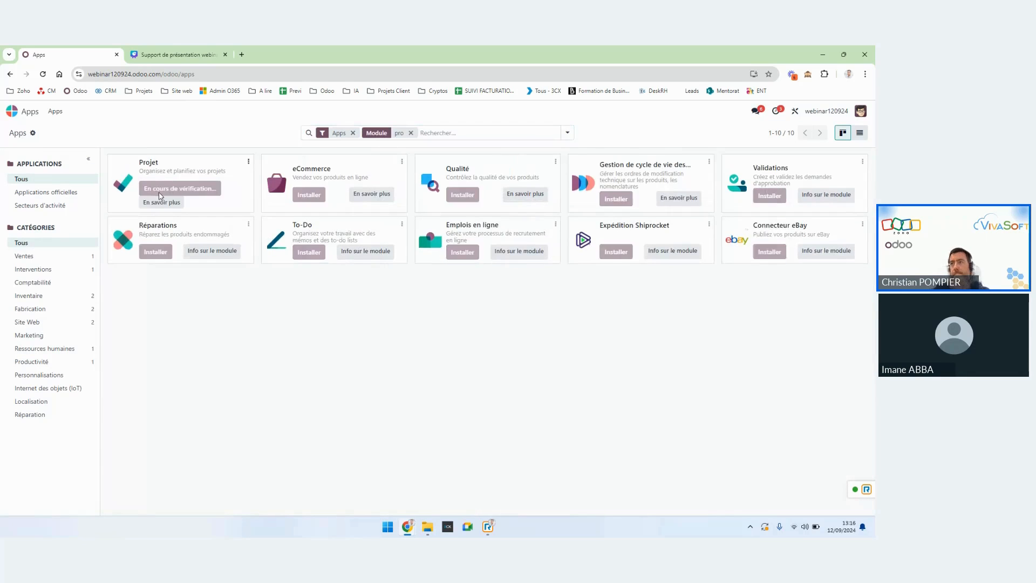
left_click(240, 343)
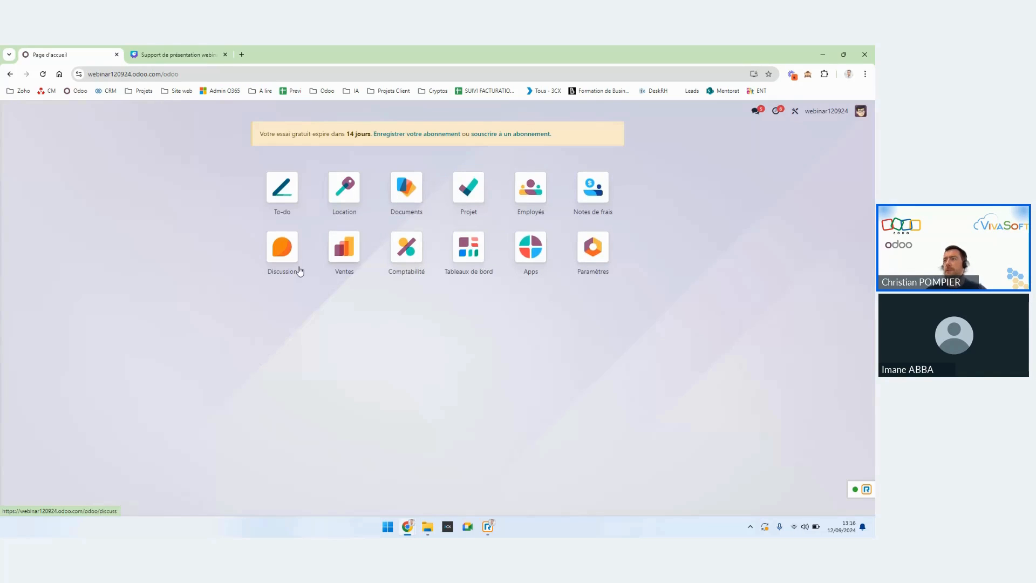
Start a new product in Ventes, set its type to Service, and have orders create Projet & Tâche.
left_click(343, 247)
left_click(147, 111)
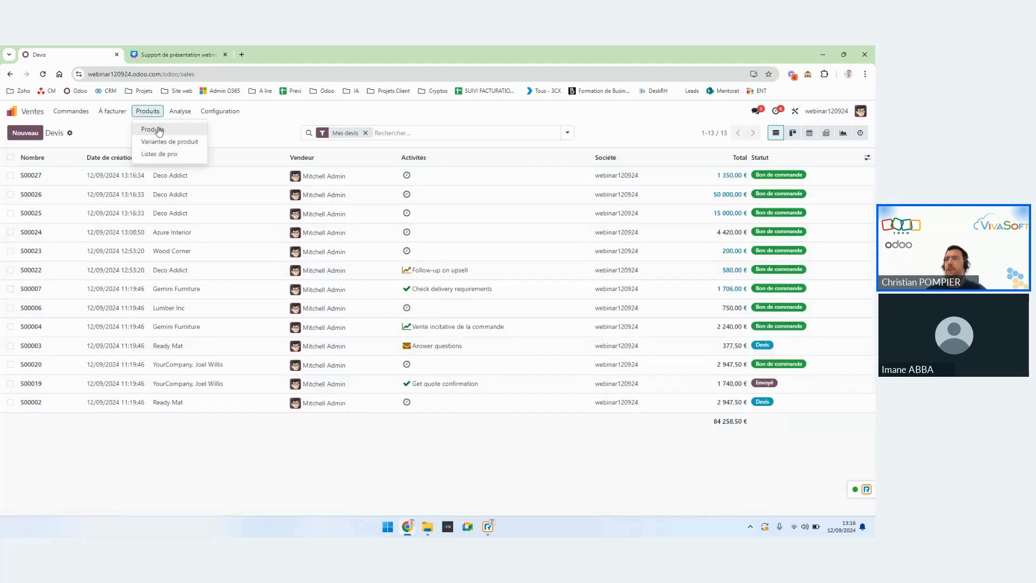
left_click(157, 130)
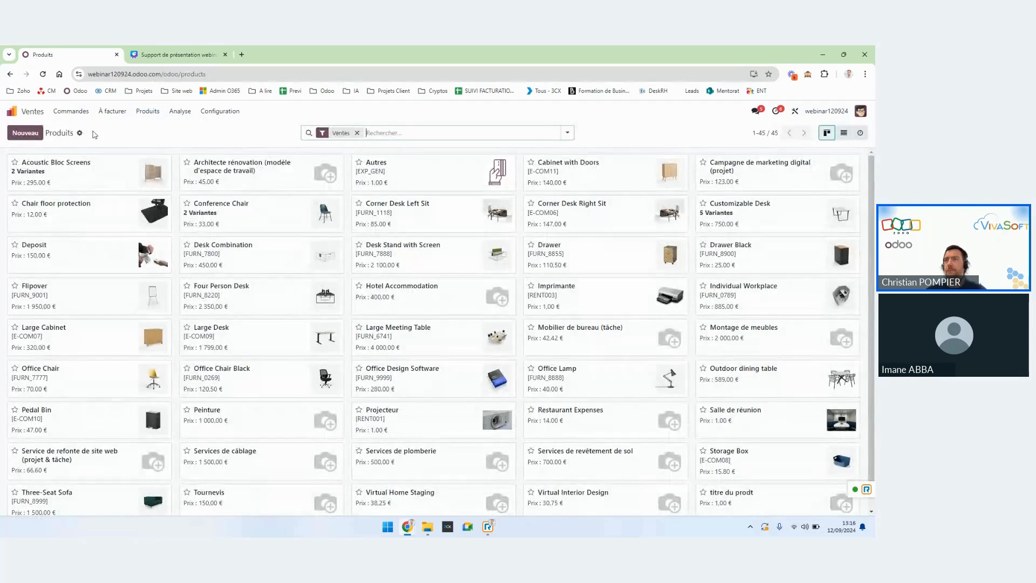
left_click(26, 133)
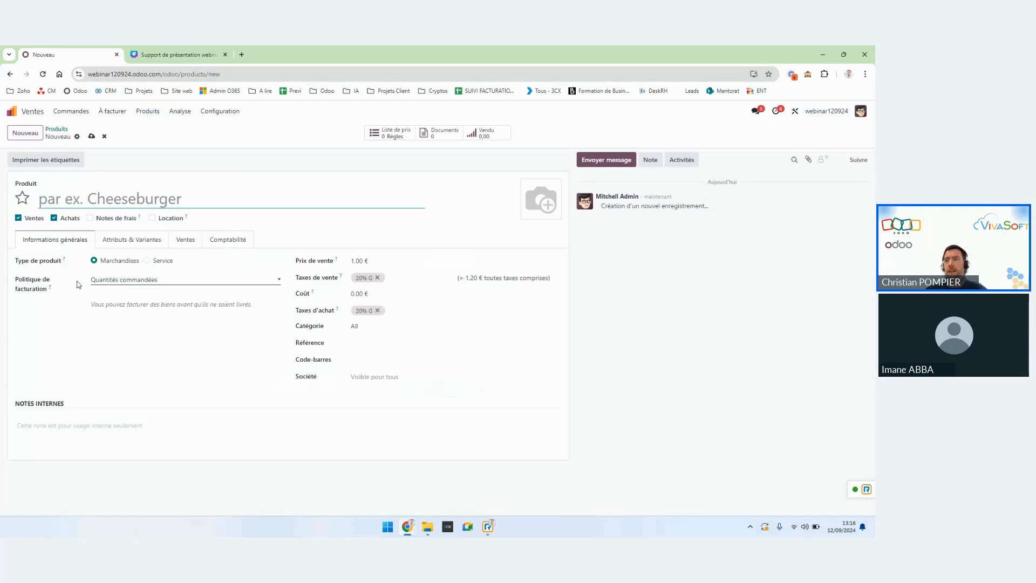
left_click(147, 261)
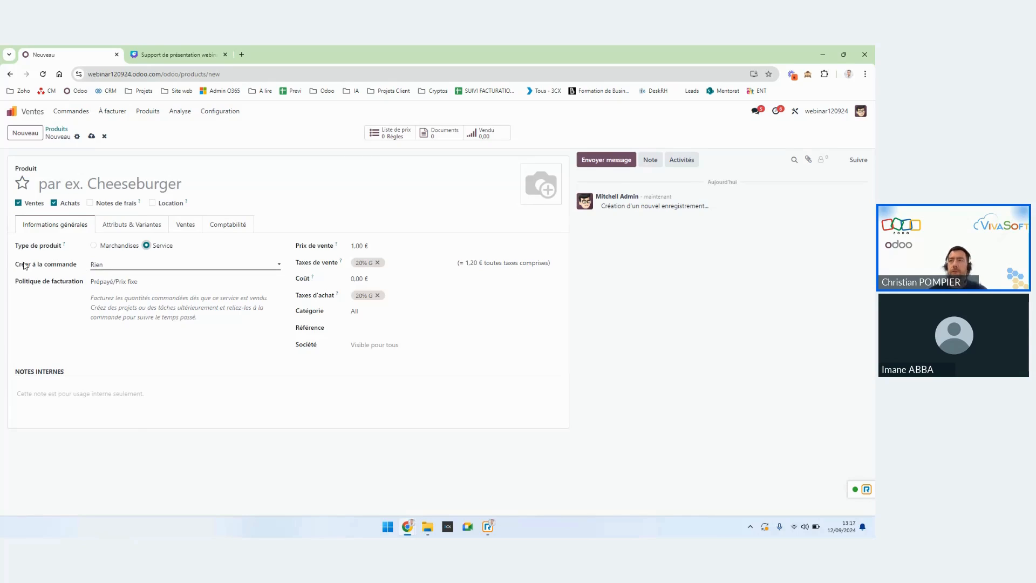
left_click(120, 268)
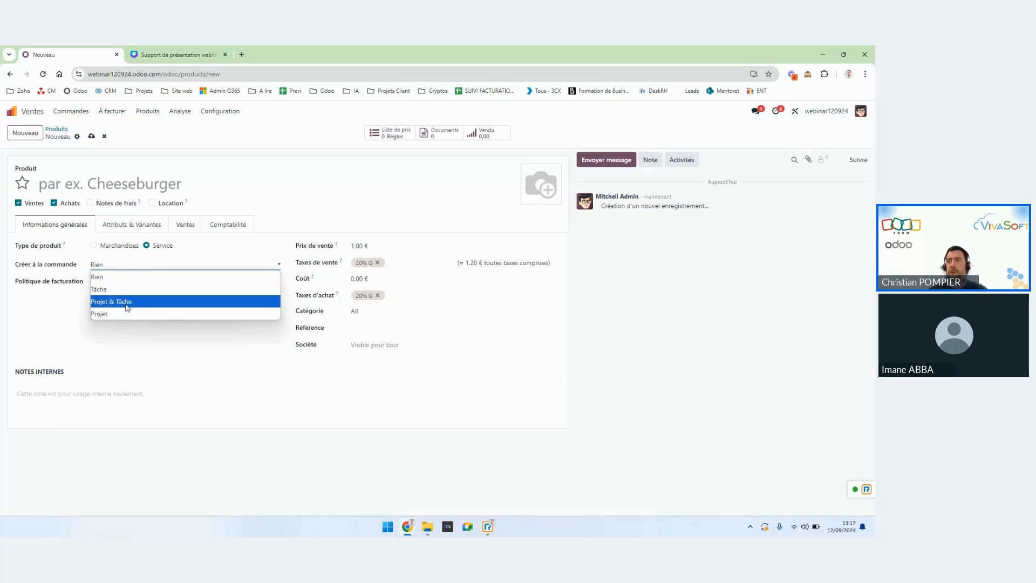
left_click(97, 305)
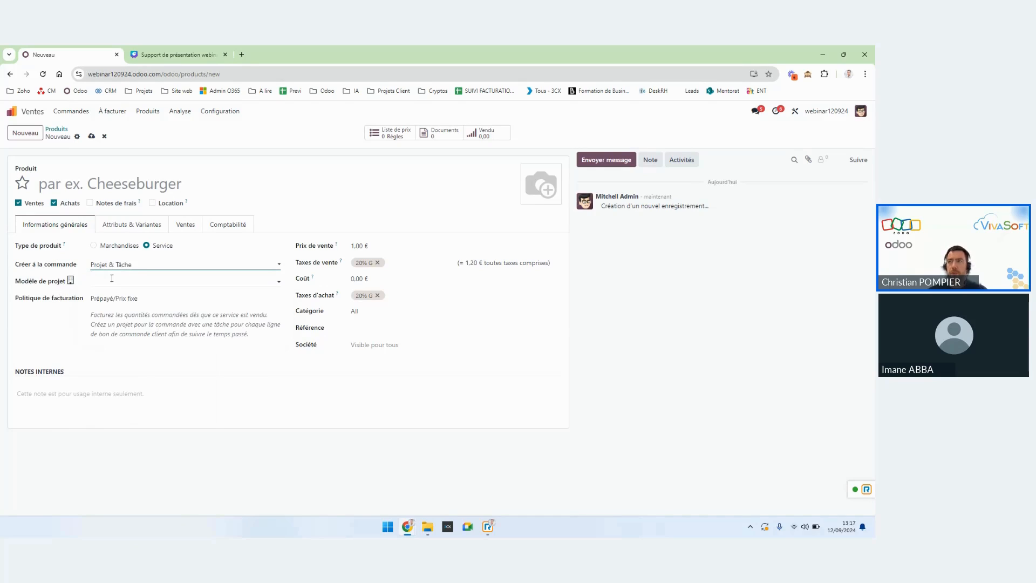
Examine the new service product's project template, invoicing policy, category and company options.
left_click(112, 276)
left_click(52, 324)
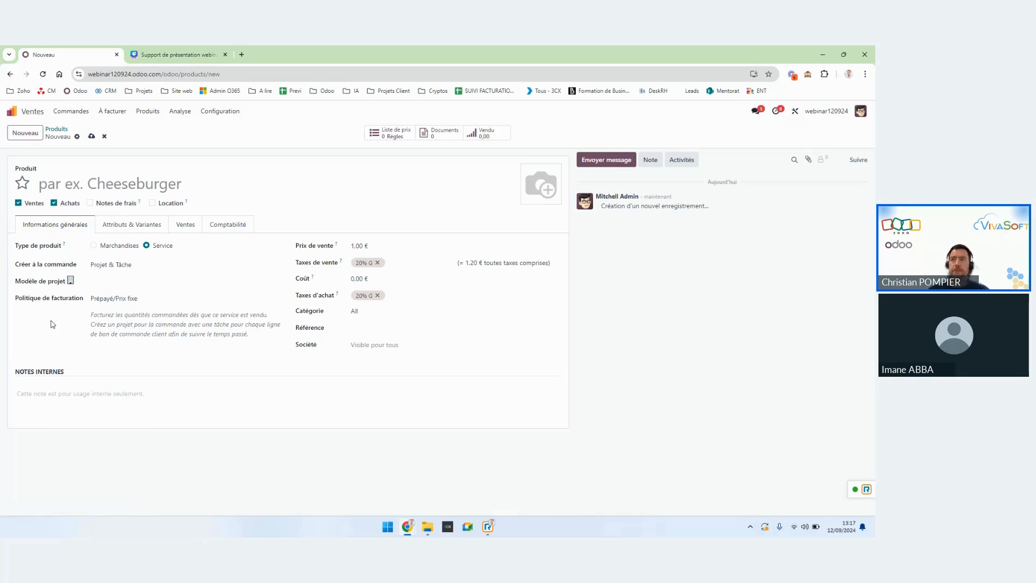
left_click(137, 300)
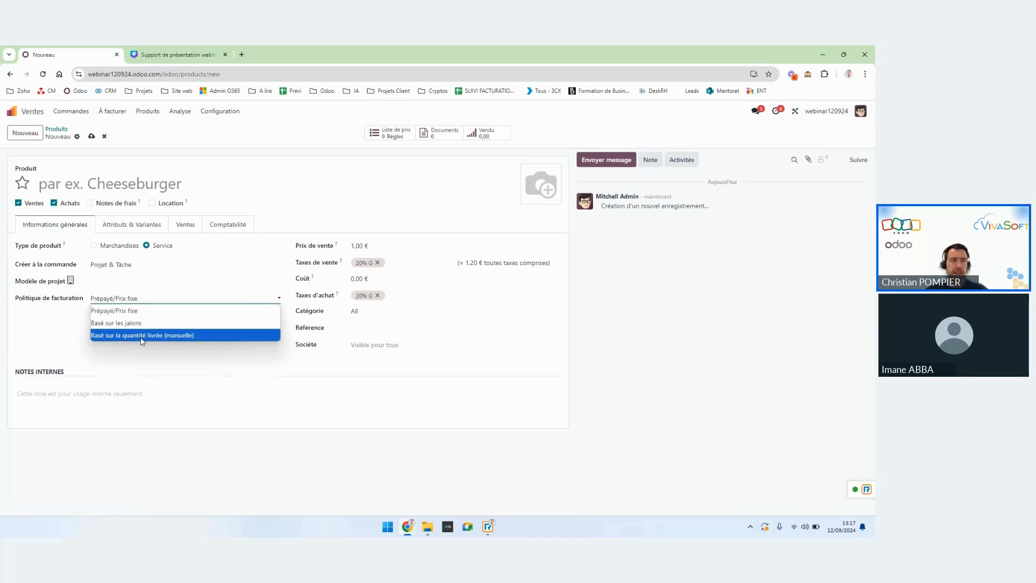
left_click(81, 327)
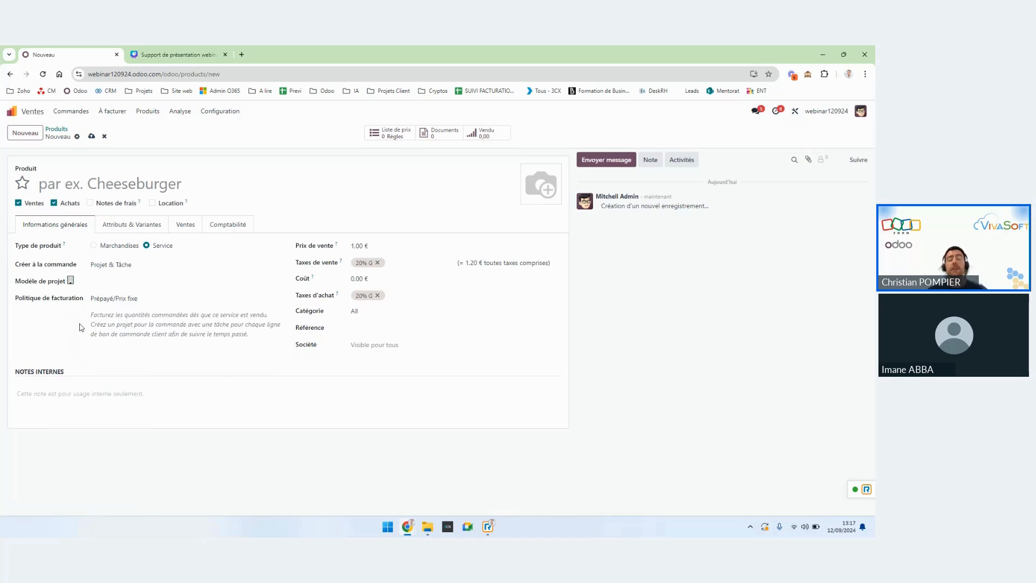
left_click(146, 303)
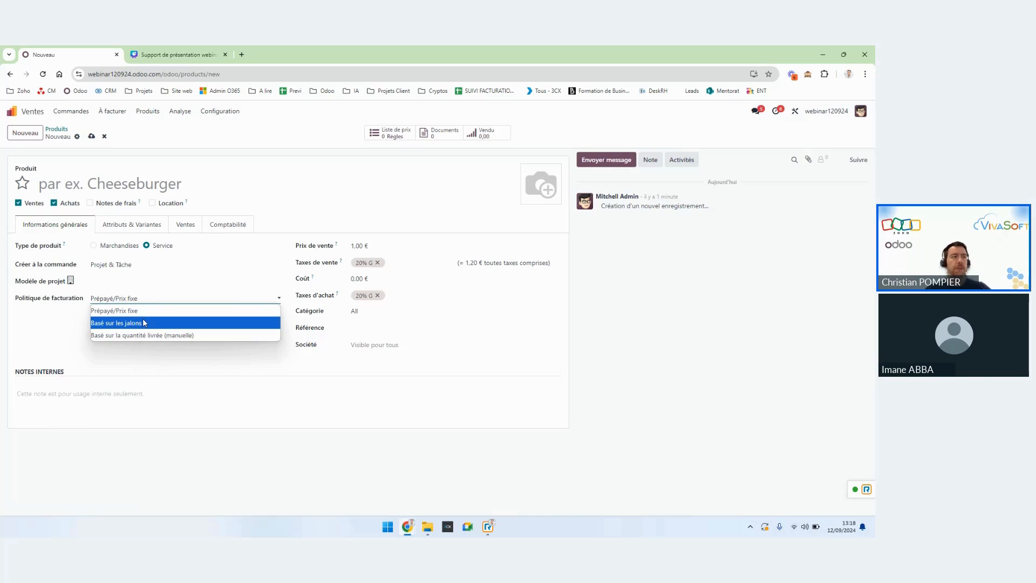
left_click(235, 393)
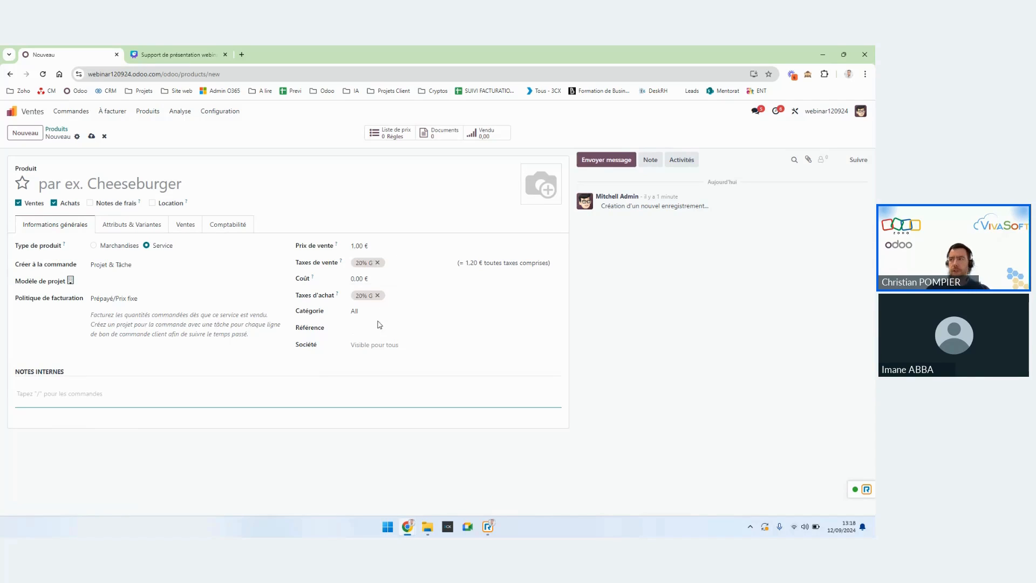
left_click_drag(300, 329, 321, 315)
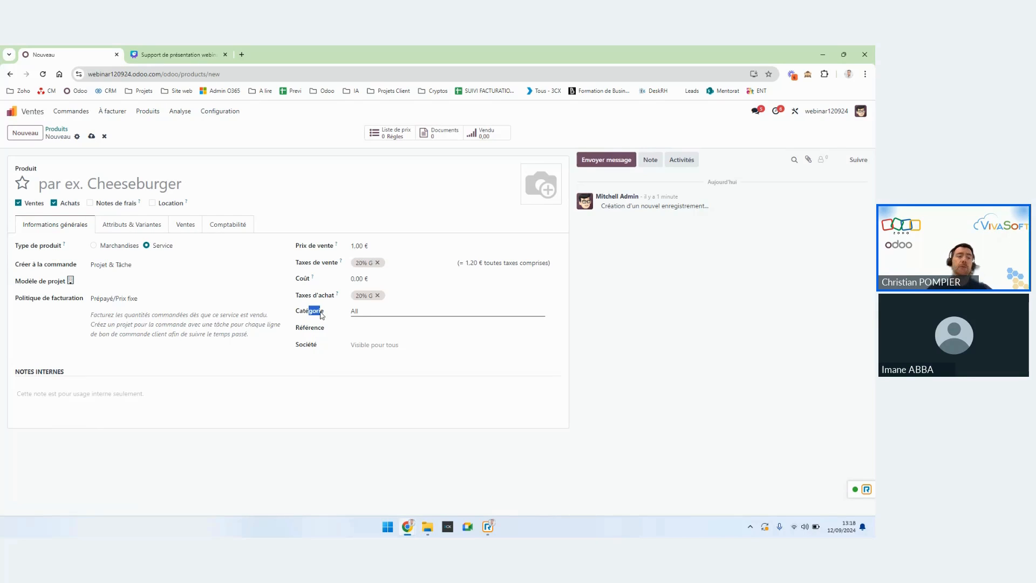
left_click(376, 347)
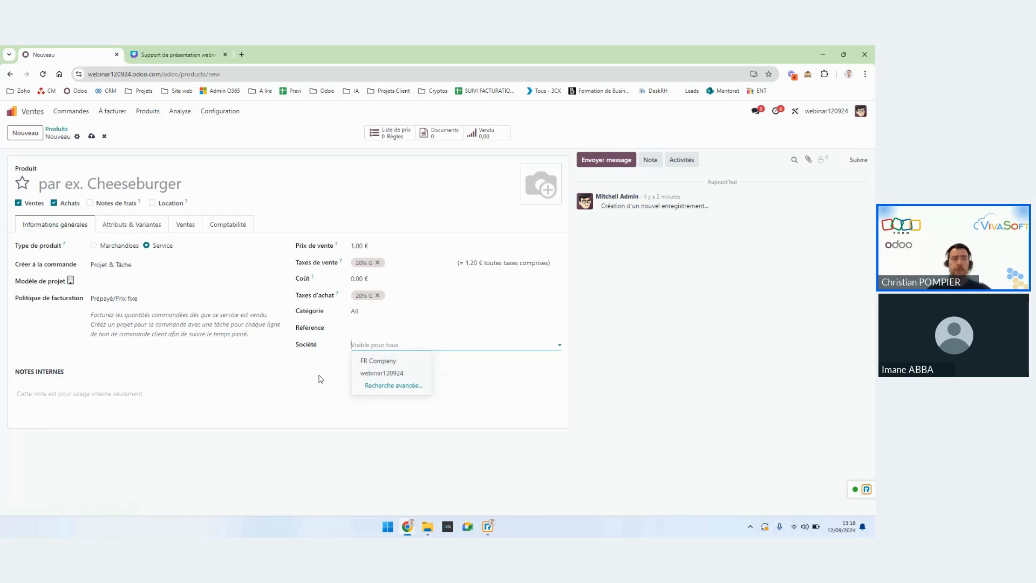
left_click(550, 422)
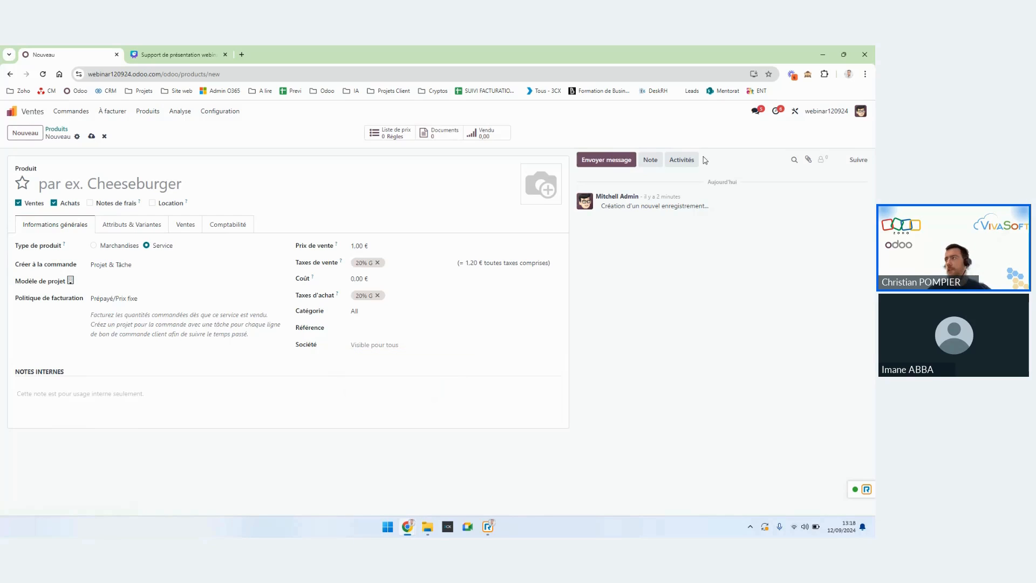
Switch the active company to FR Company and, from the home dashboard, back to webinar120924.
left_click(830, 112)
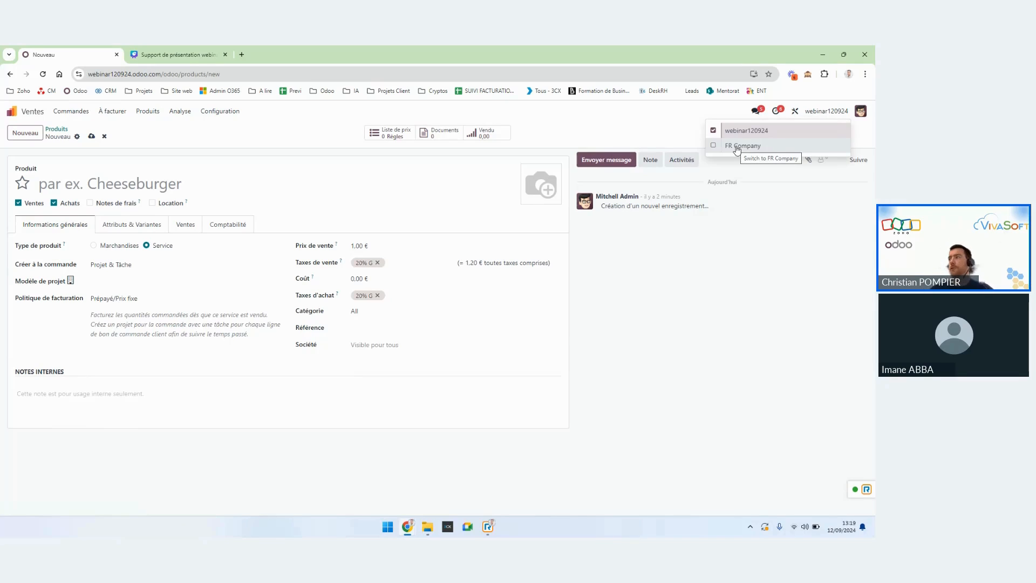
left_click(737, 146)
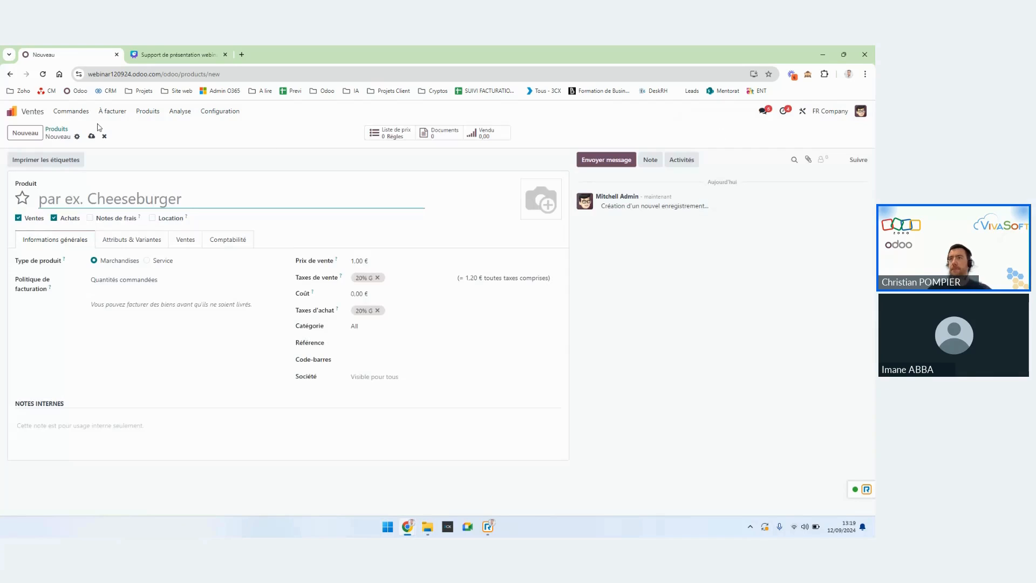
left_click(56, 129)
left_click(33, 113)
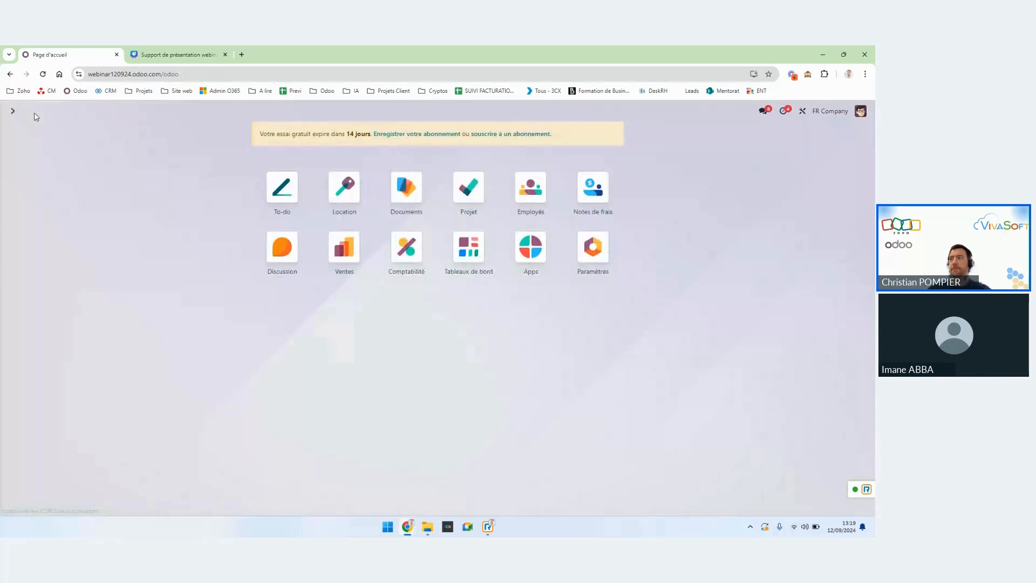
left_click(822, 113)
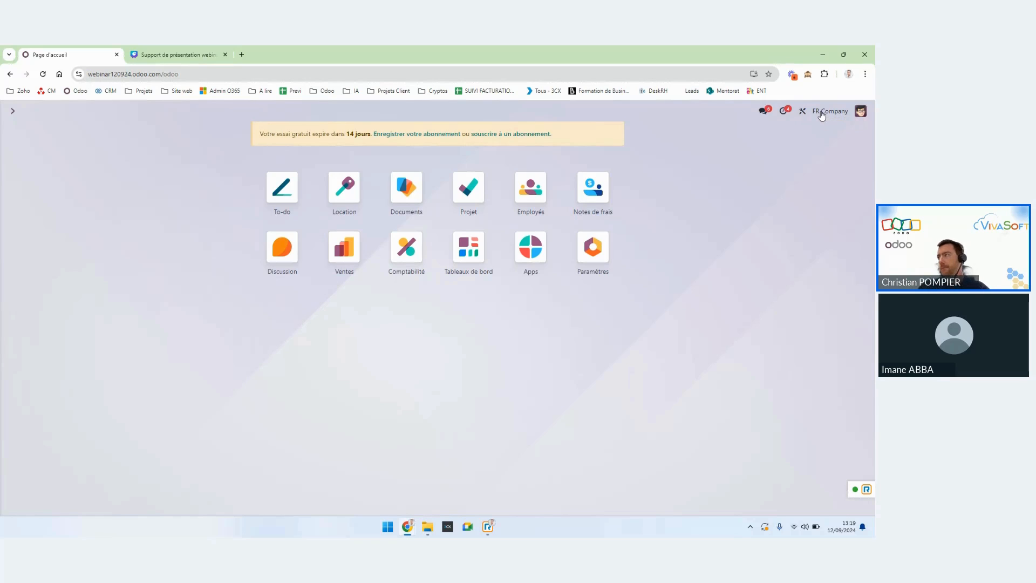
left_click(781, 130)
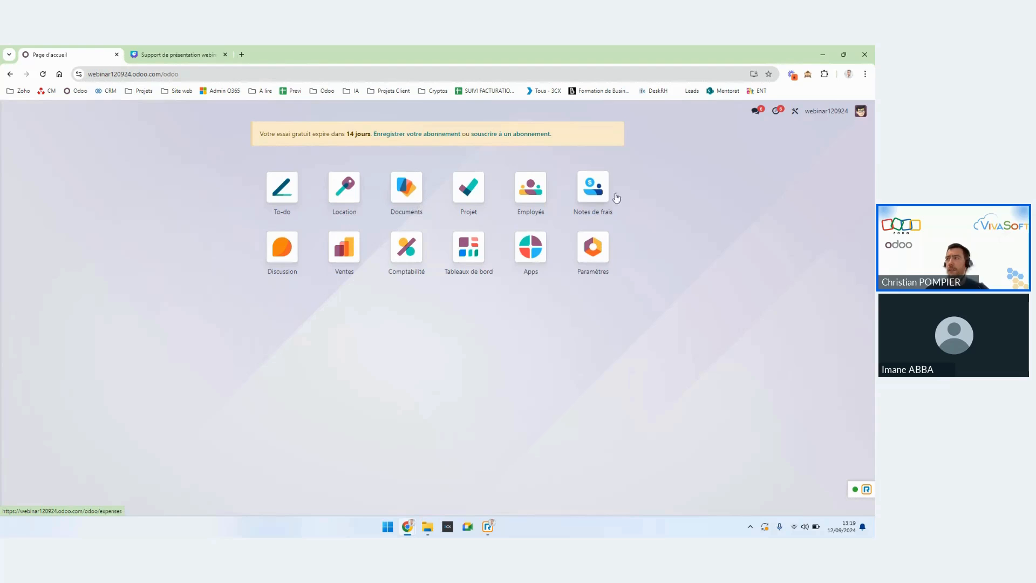
Create and save a Service product named "test" in Ventes, with Projet & Tâche created on order.
left_click(319, 246)
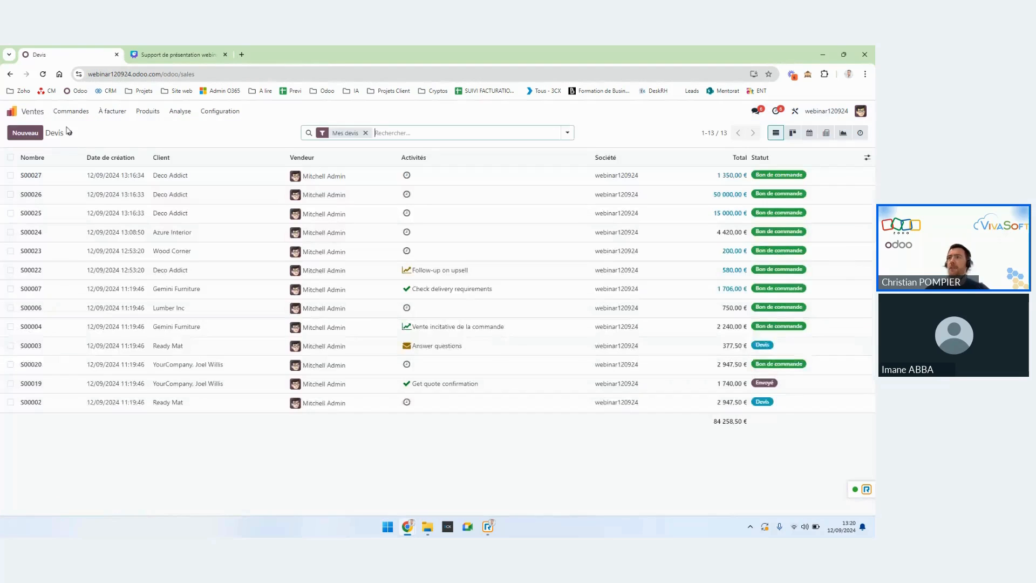
left_click(154, 112)
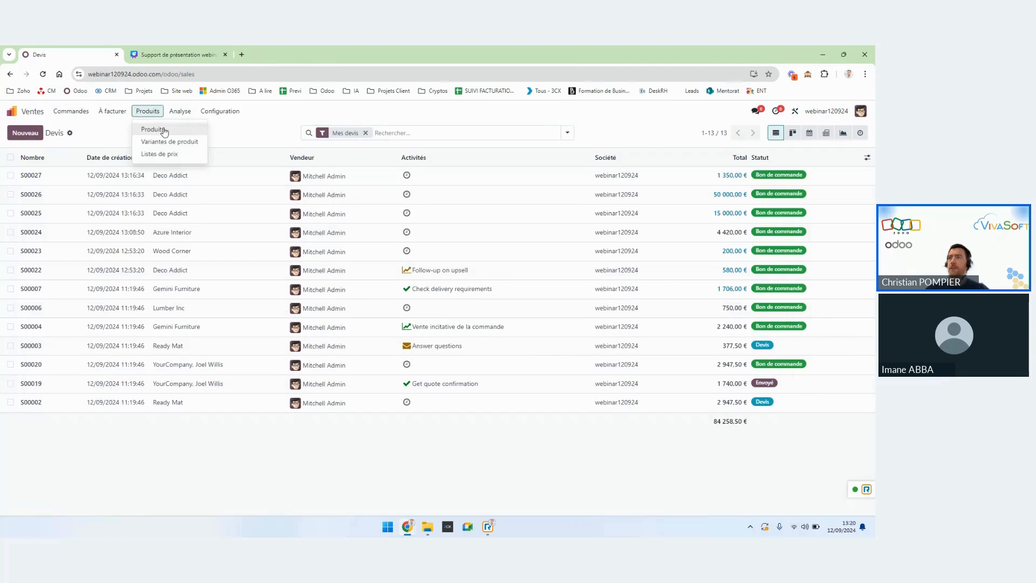
left_click(165, 131)
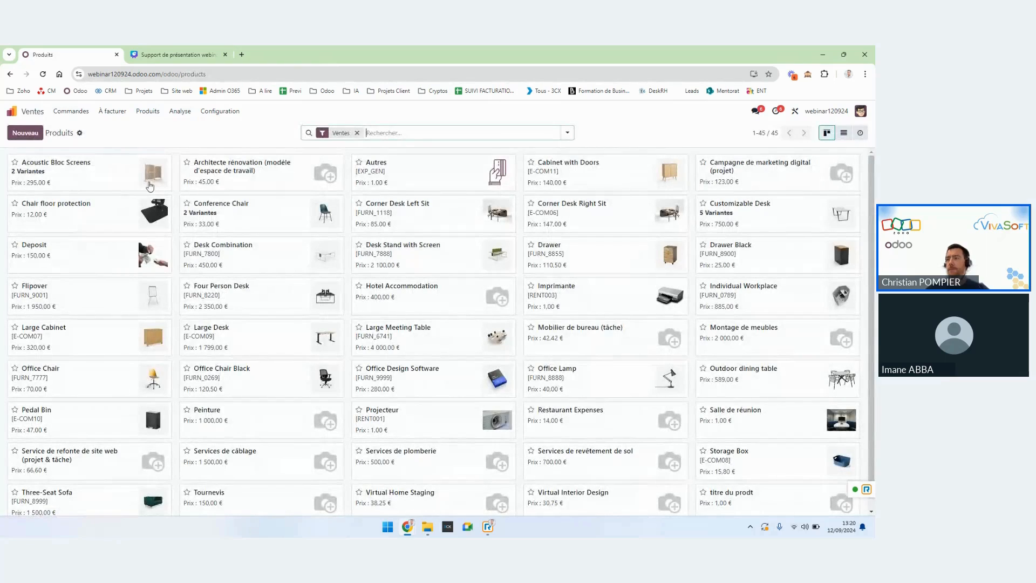
left_click(25, 133)
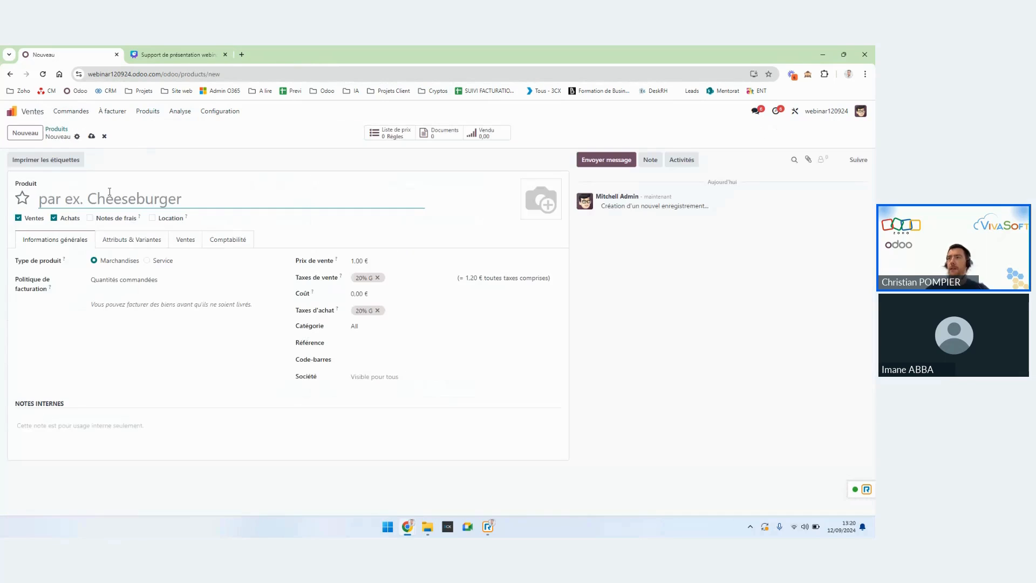
type("test")
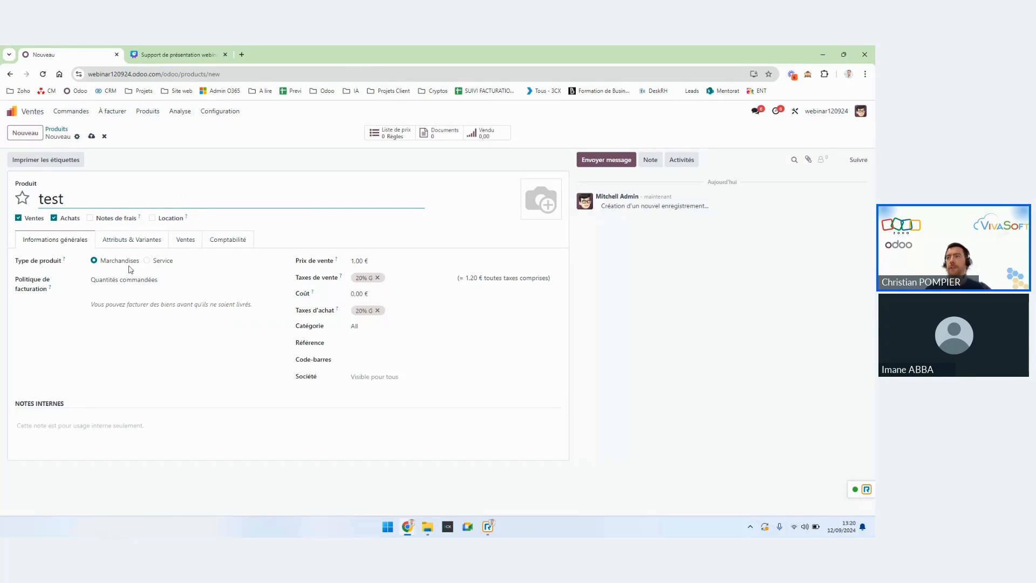
left_click(147, 260)
left_click(127, 264)
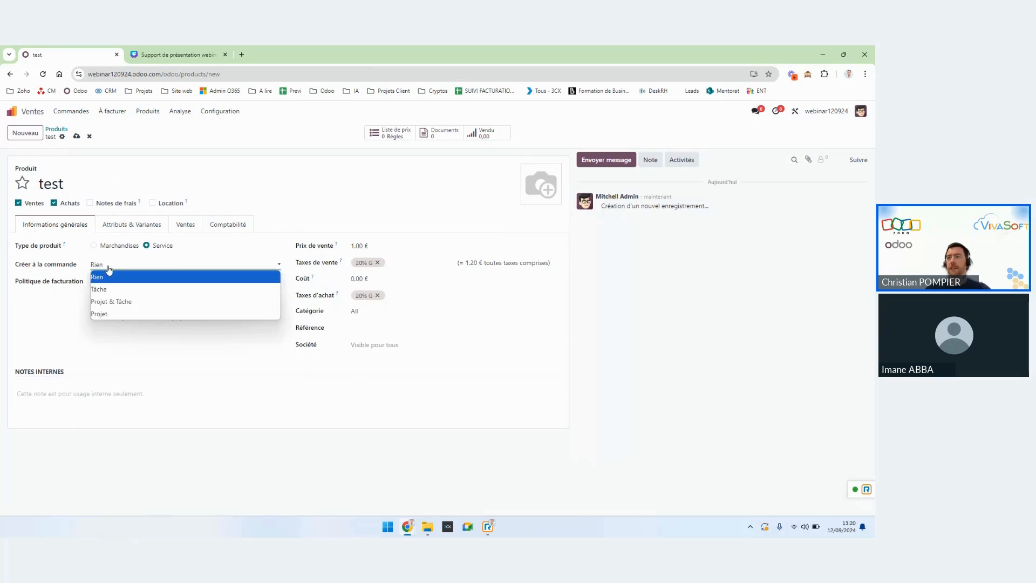
left_click(120, 300)
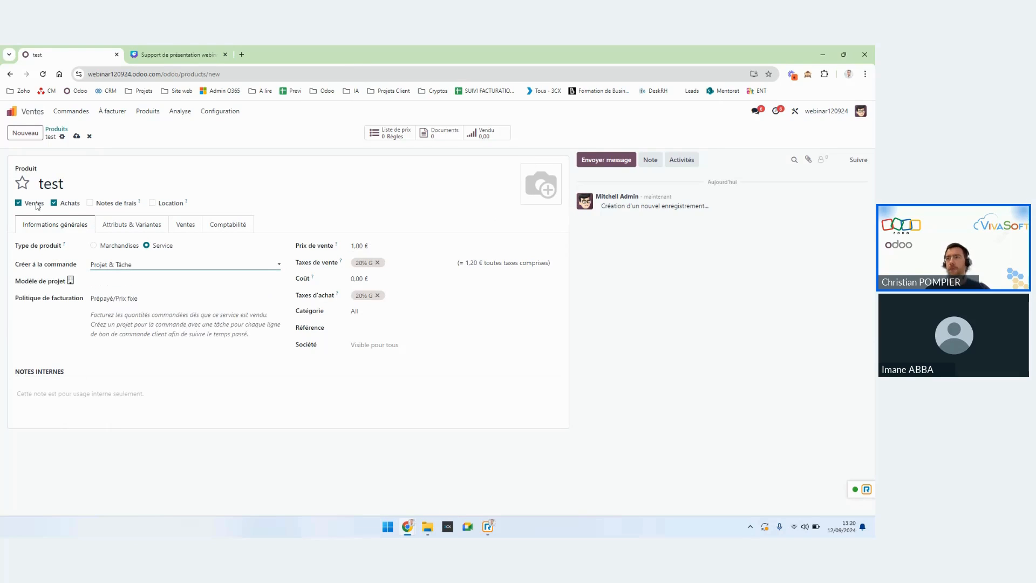
left_click(76, 136)
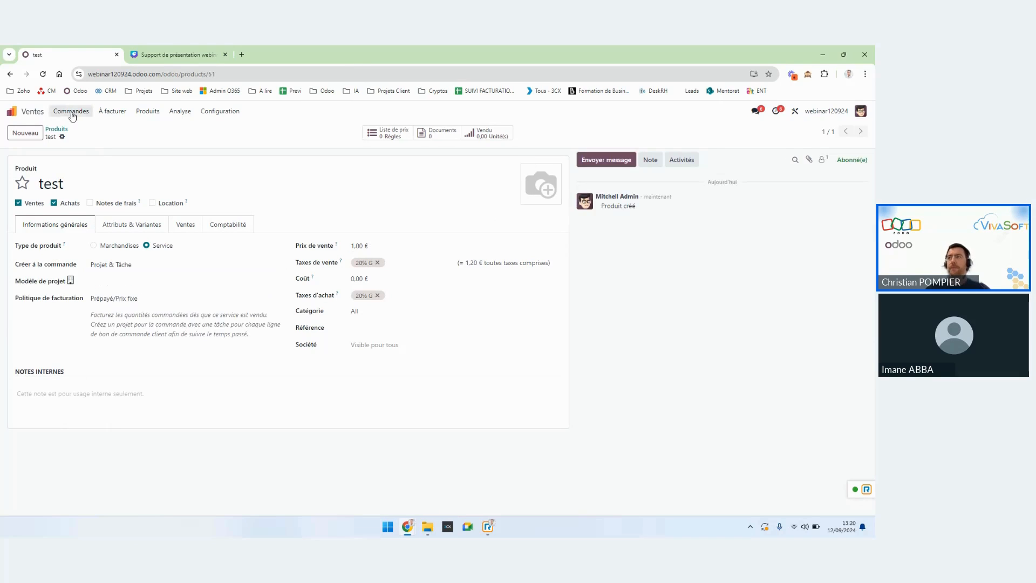
Create a new quotation for the customer Azure Interior.
left_click(66, 112)
left_click(80, 132)
left_click(25, 133)
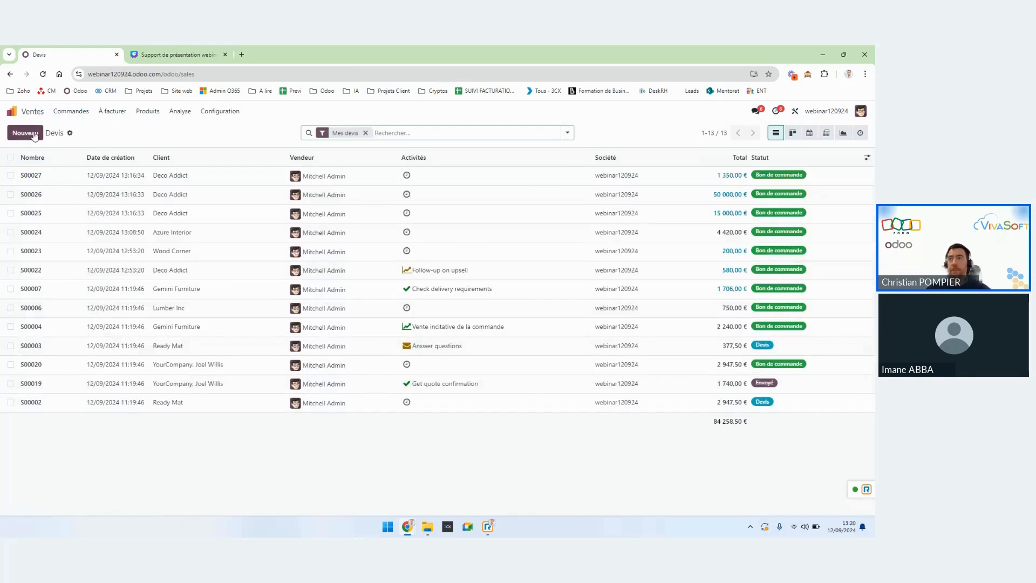
left_click(107, 209)
left_click(110, 234)
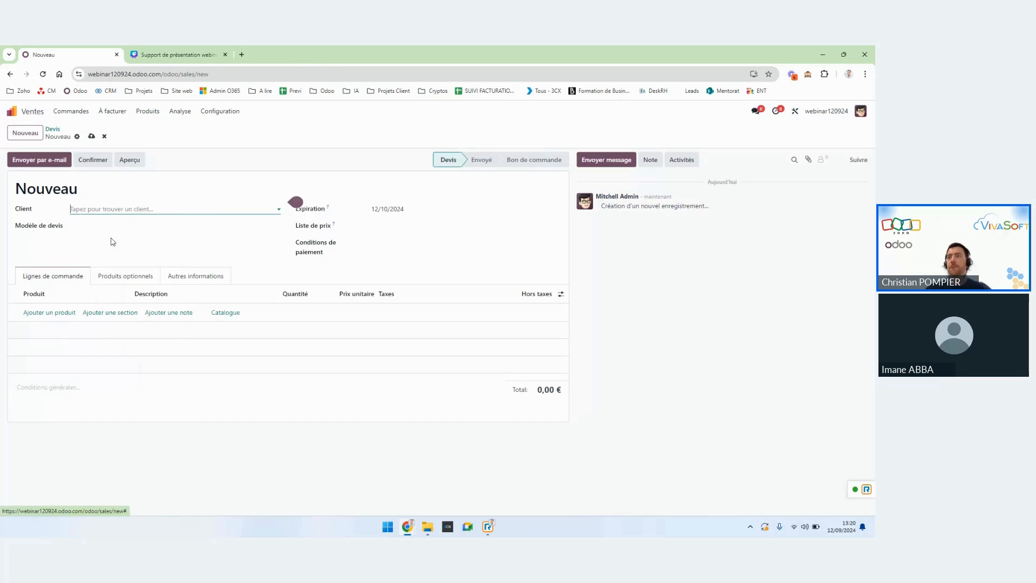
Add the "test" product with a quantity of 12 to the quotation and confirm it as a sales order.
left_click(61, 316)
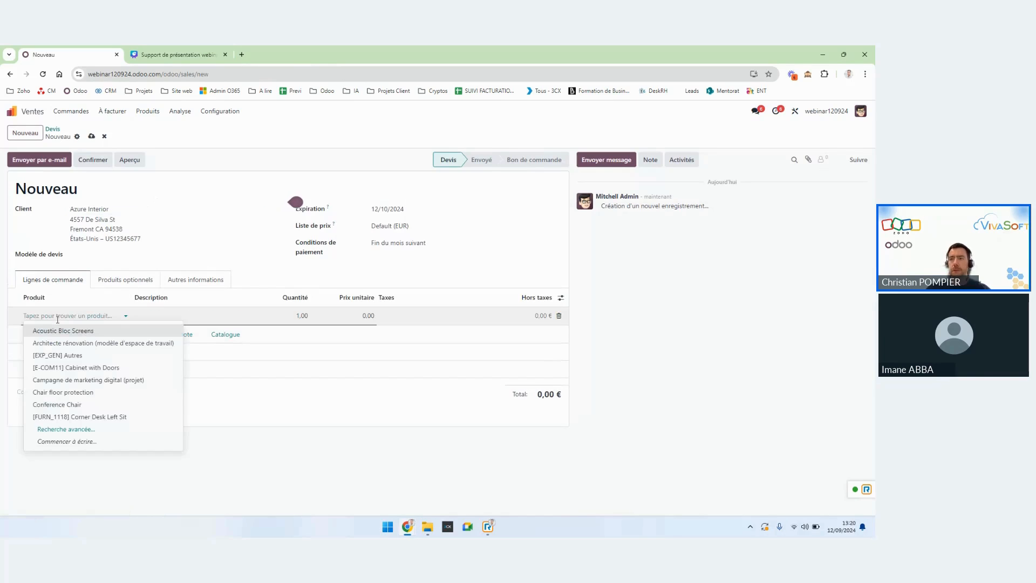
type("test")
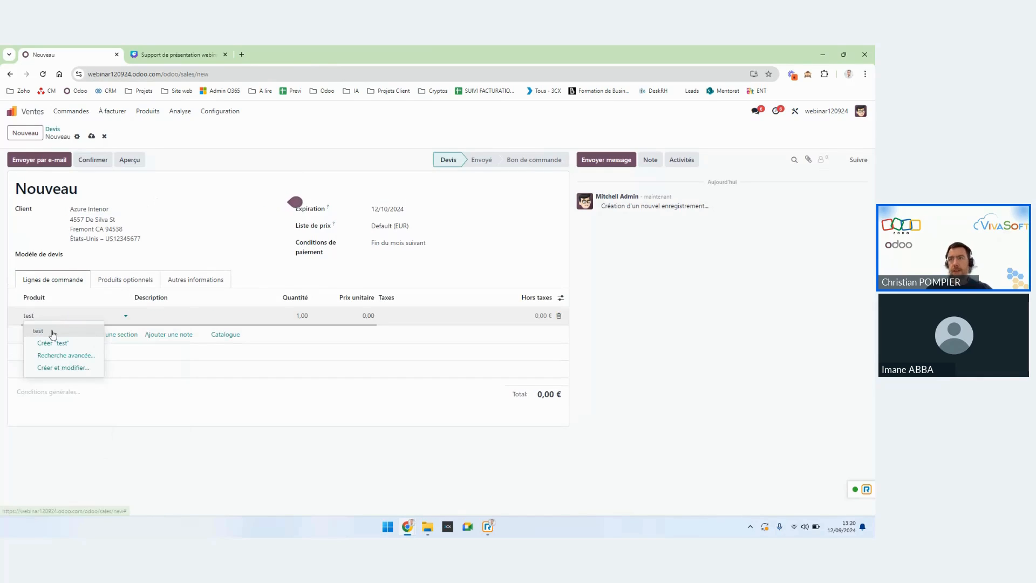
left_click(50, 332)
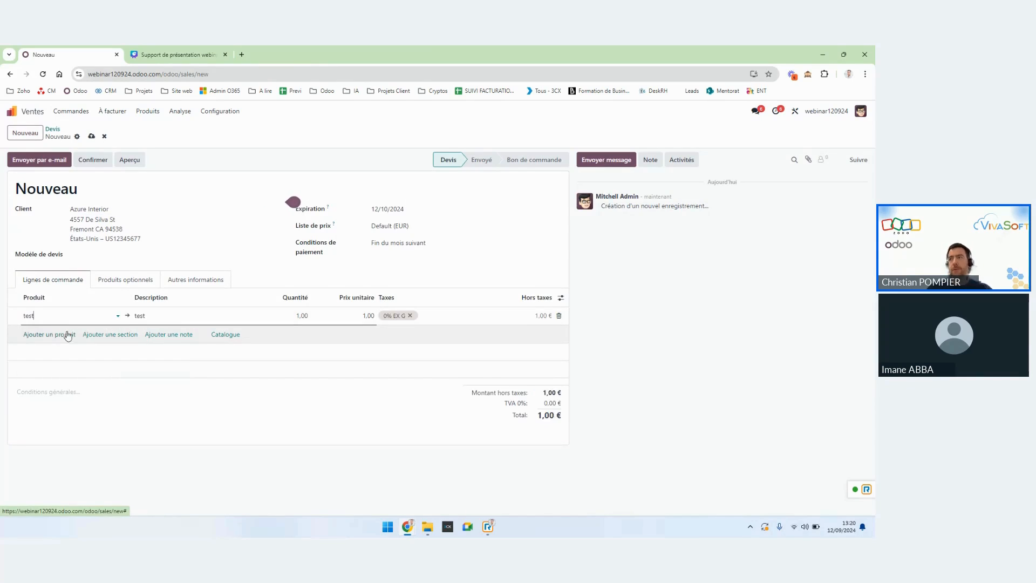
left_click(282, 315)
type("12")
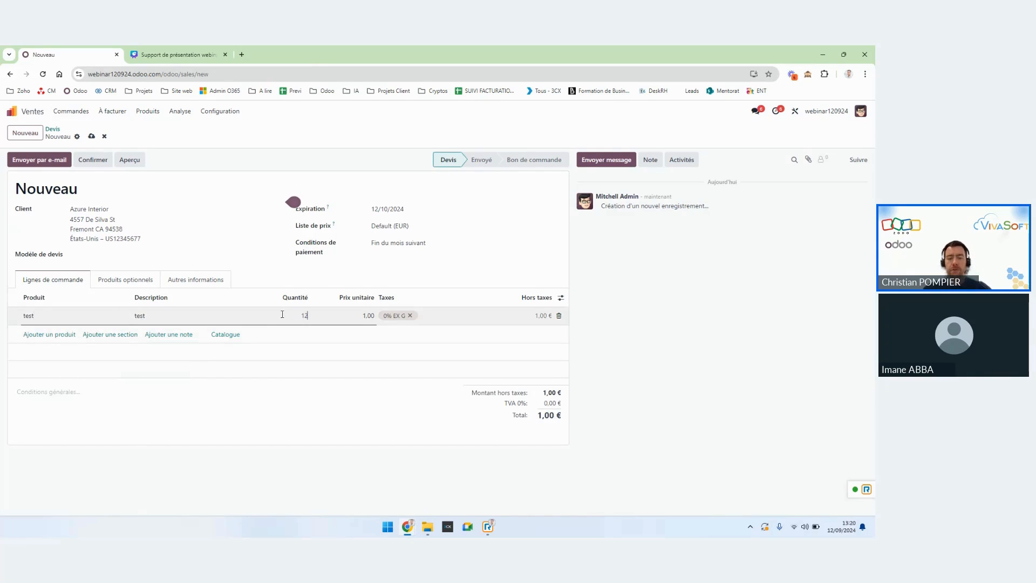
left_click(295, 464)
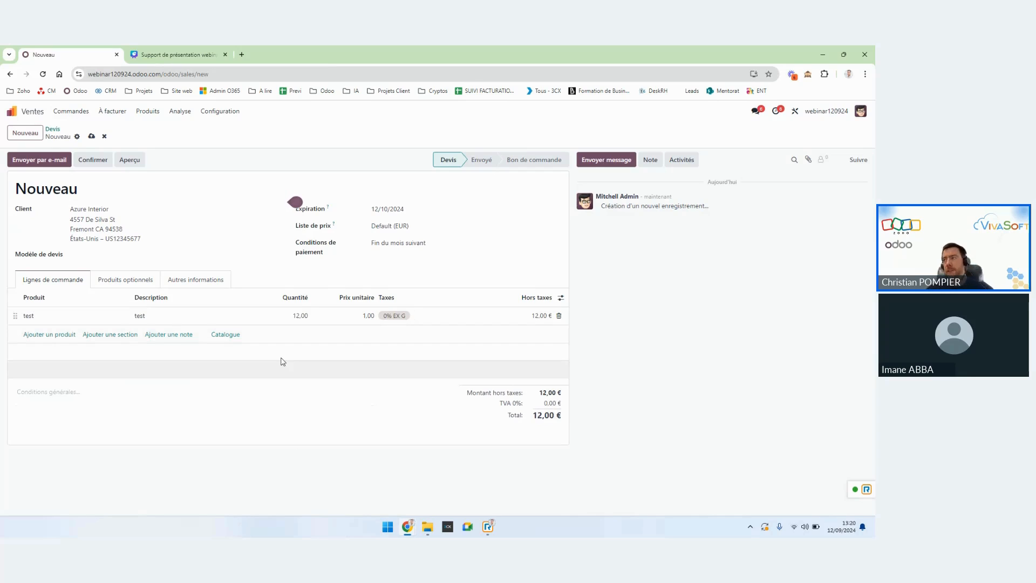
left_click(90, 160)
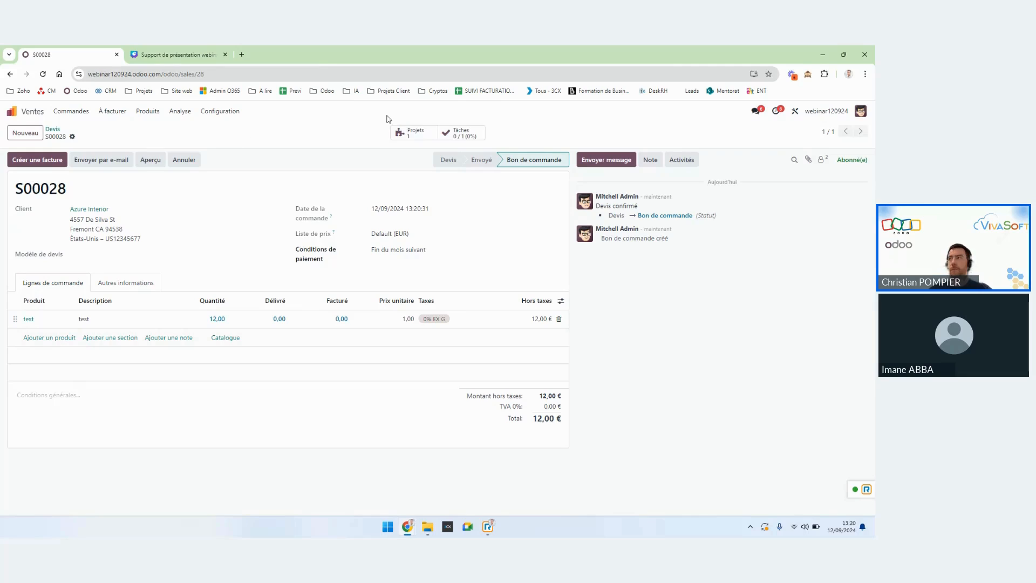
Open the task linked to the sales order and the project that the task belongs to.
left_click(447, 135)
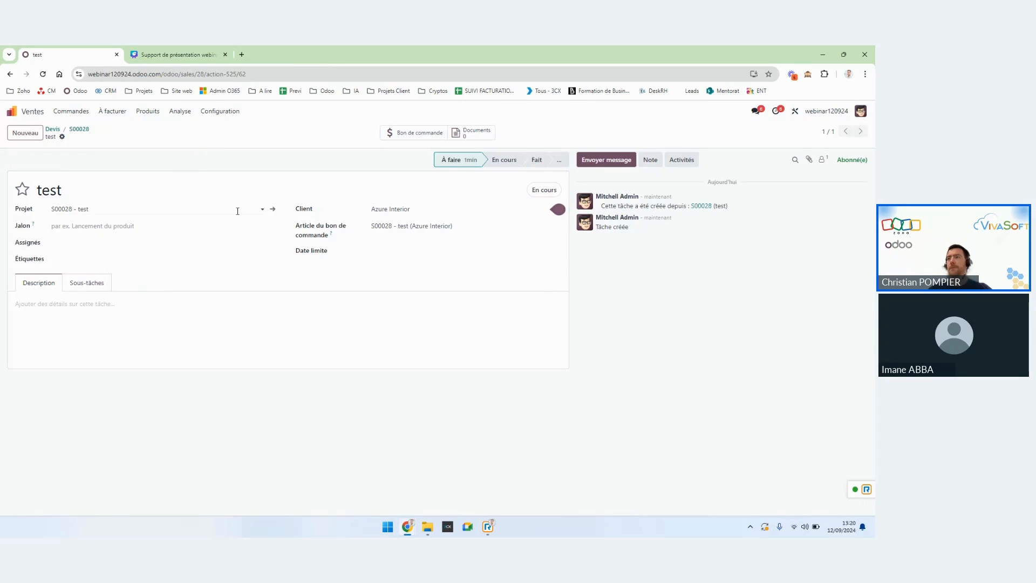
left_click(273, 209)
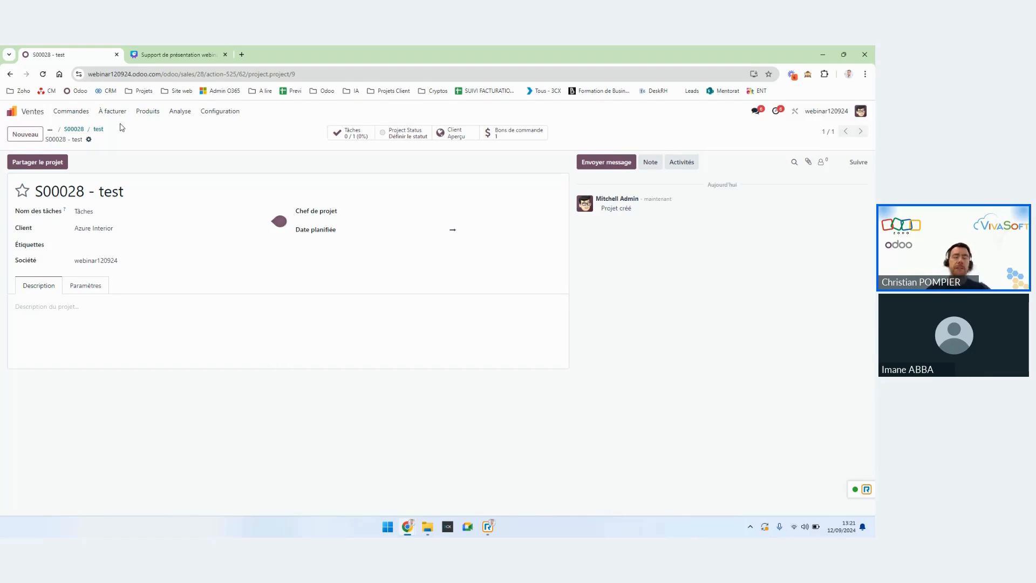
Switch to the Documents app and open the "S00028 - test" workspace under Projets.
left_click(79, 114)
left_click(12, 111)
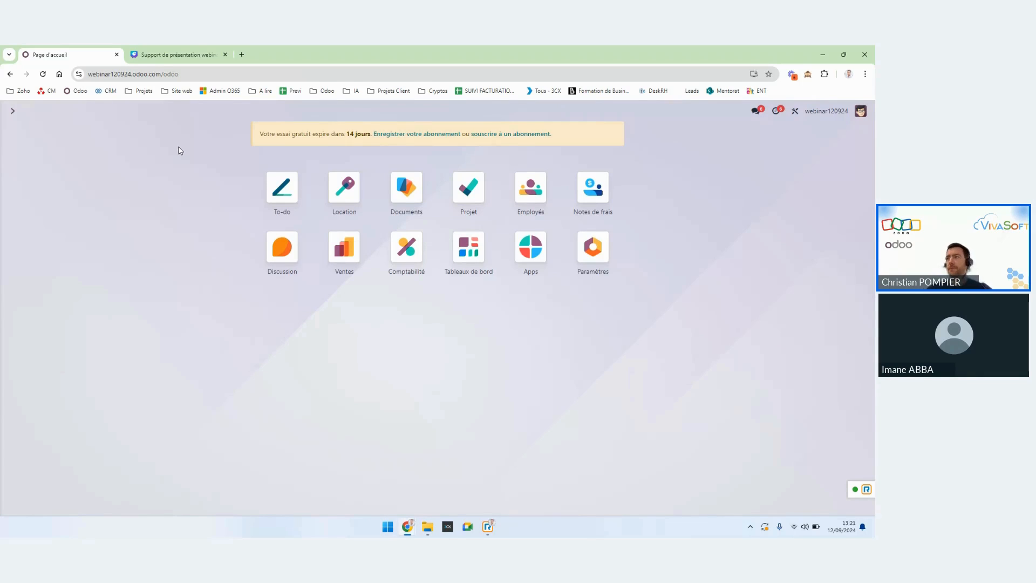
left_click(399, 194)
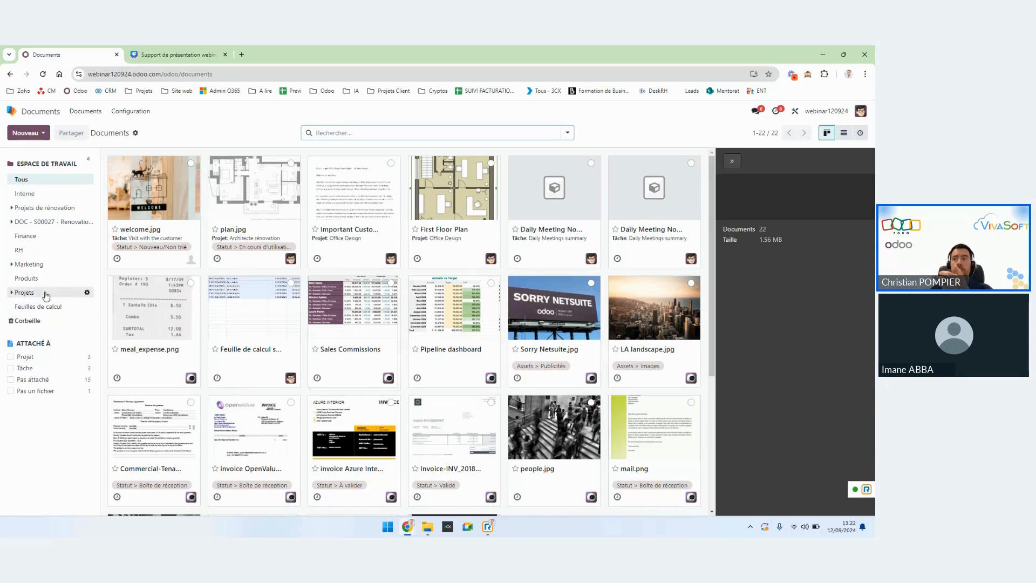
left_click(25, 292)
left_click(43, 305)
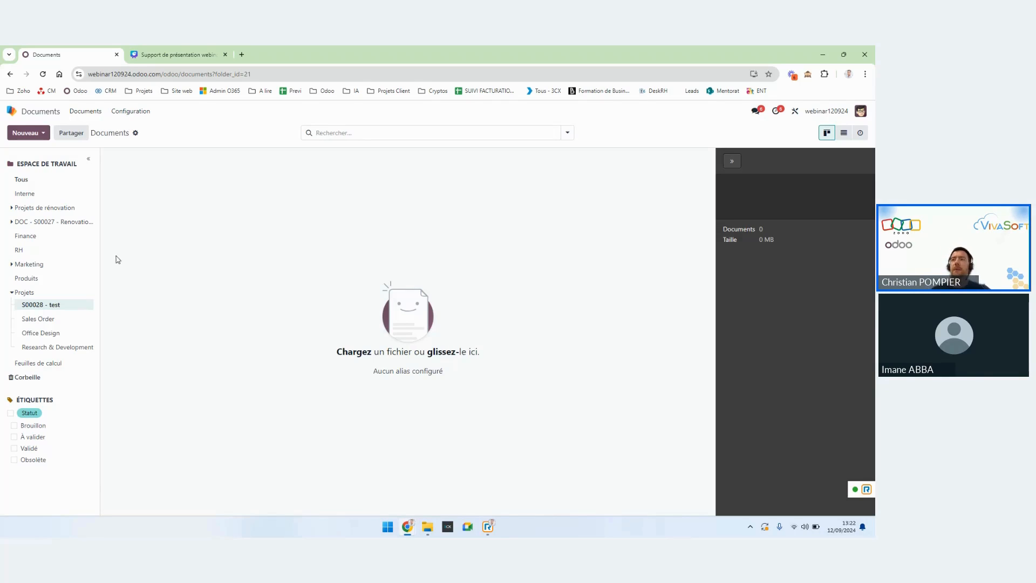
Preview the OpenValue invoice PDF in the Finance workspace, leaving the document selected after closing the preview.
left_click(25, 237)
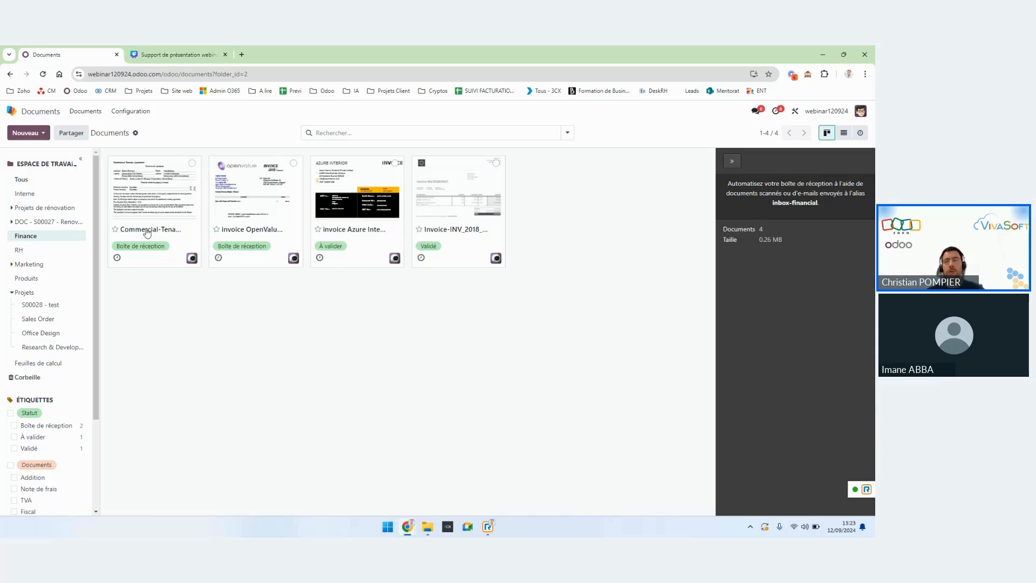
left_click(244, 199)
left_click(703, 159)
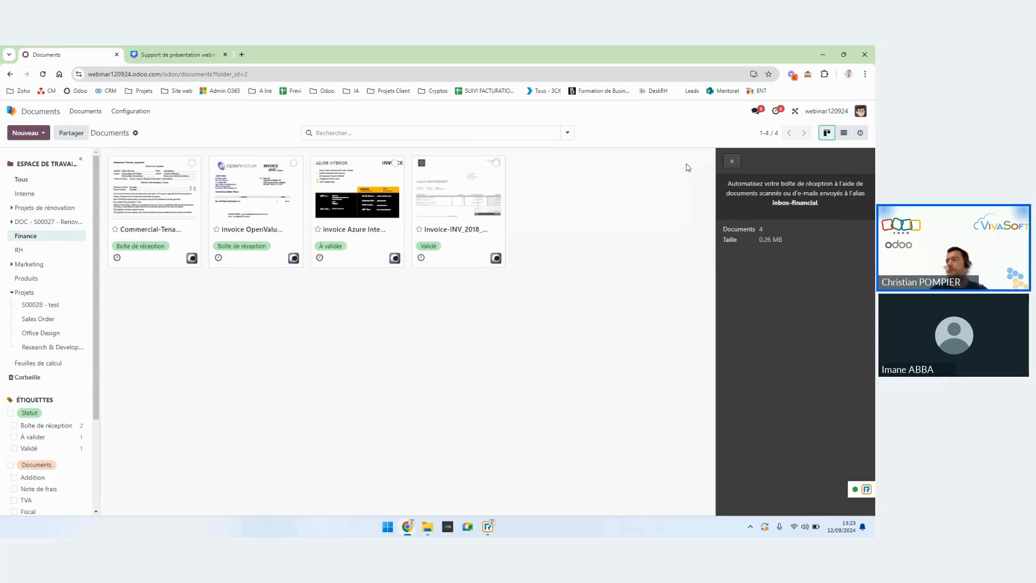
left_click(295, 169)
left_click(285, 178)
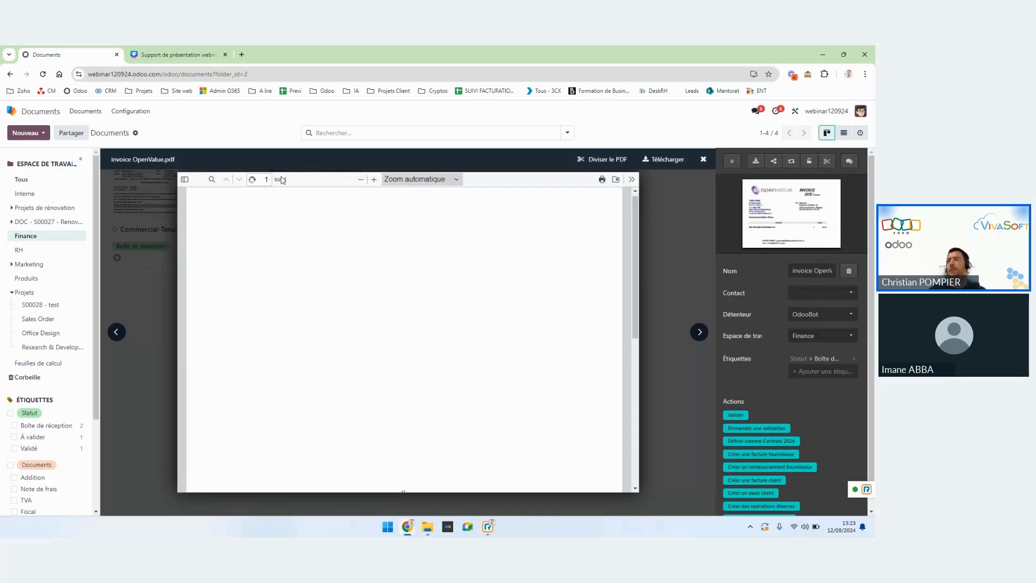
scroll(340, 278, "down", 6)
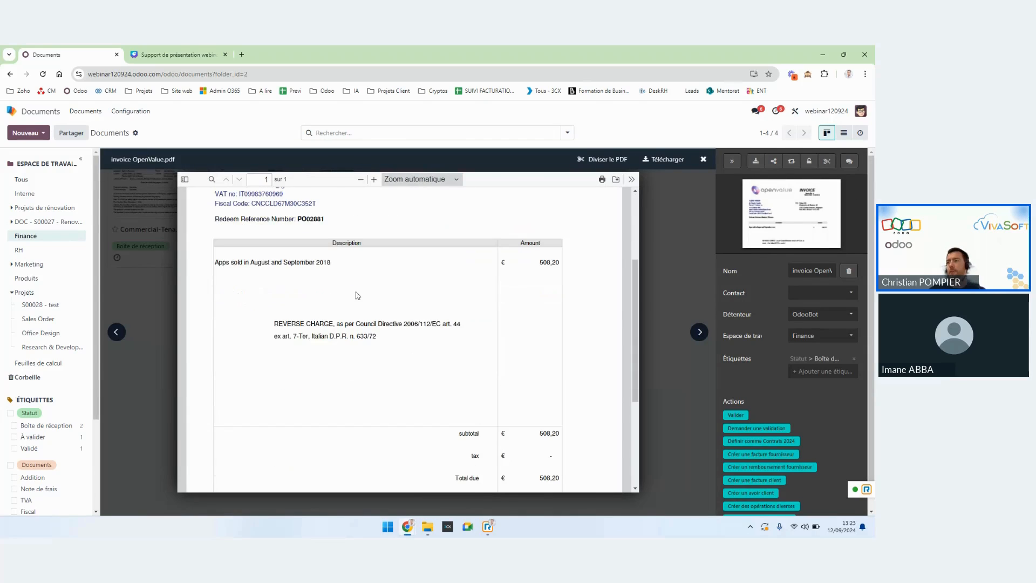
left_click(654, 190)
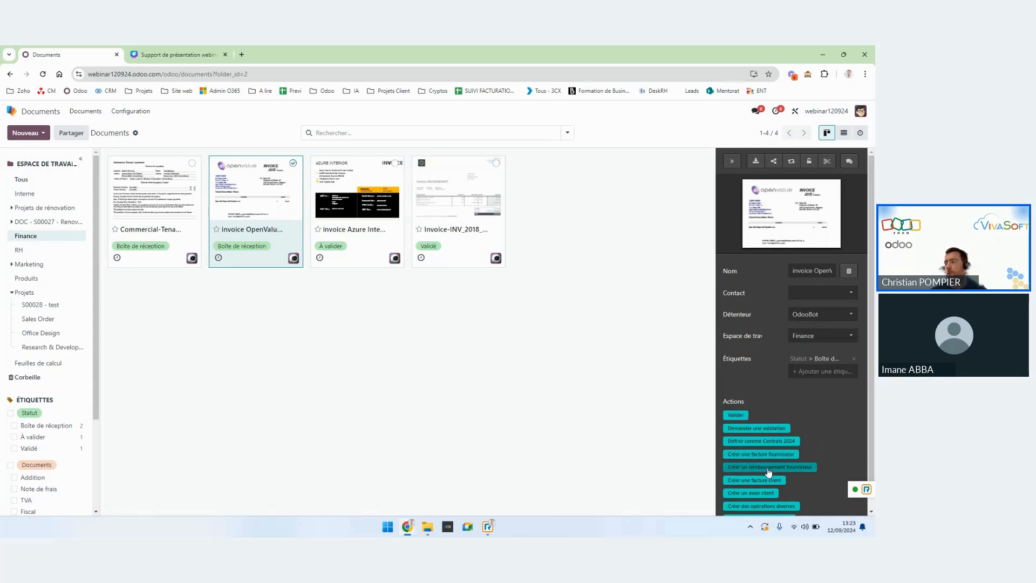
Create a vendor bill (facture fournisseur) from the selected OpenValue invoice and refresh it to load the AI-extracted data.
scroll(768, 475, "down", 1)
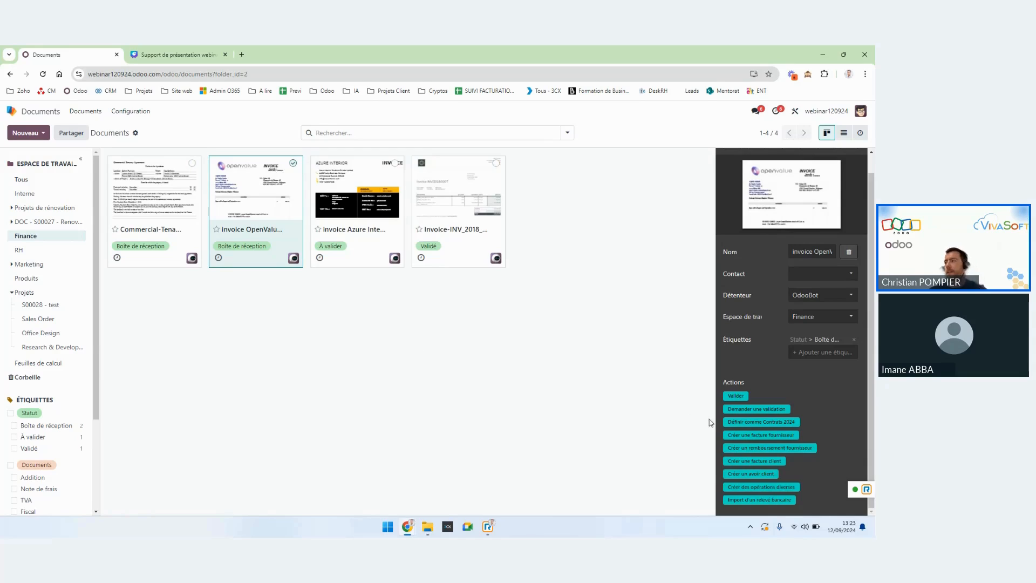
left_click(750, 438)
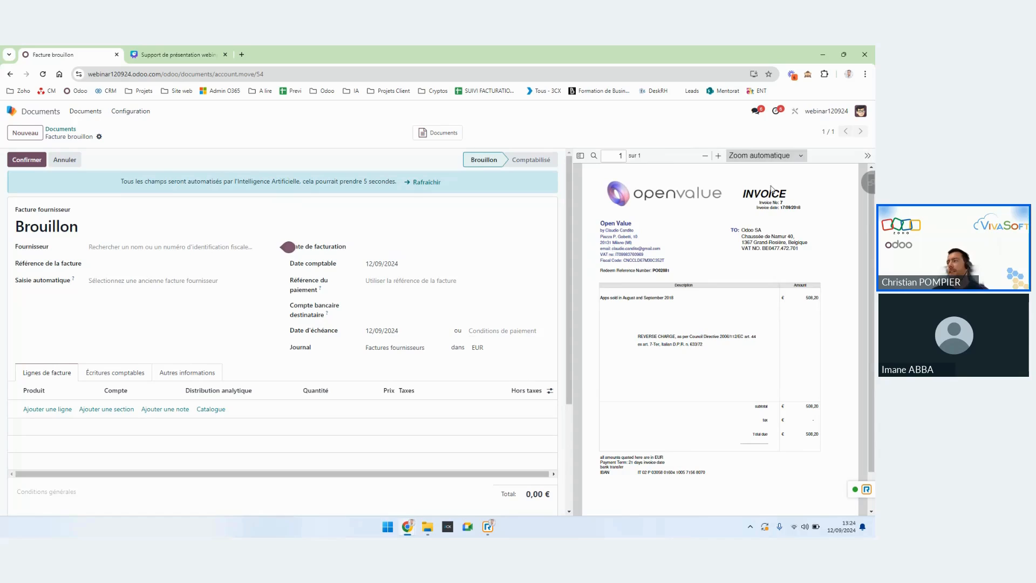
left_click(424, 182)
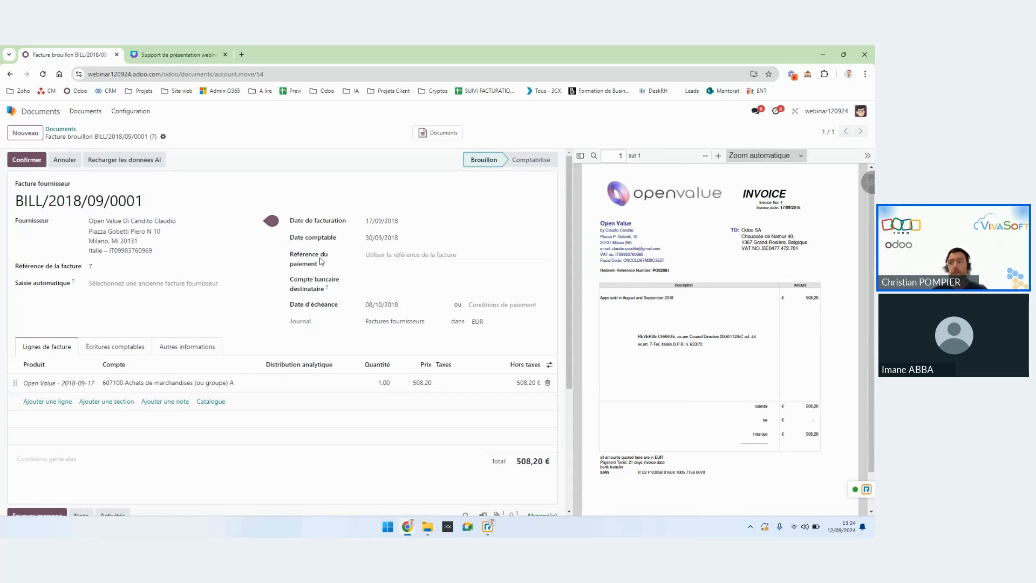
Examine the IBAN on the attached invoice PDF at 130 % zoom, with the display then reduced to 70 %.
mouse_move(320, 262)
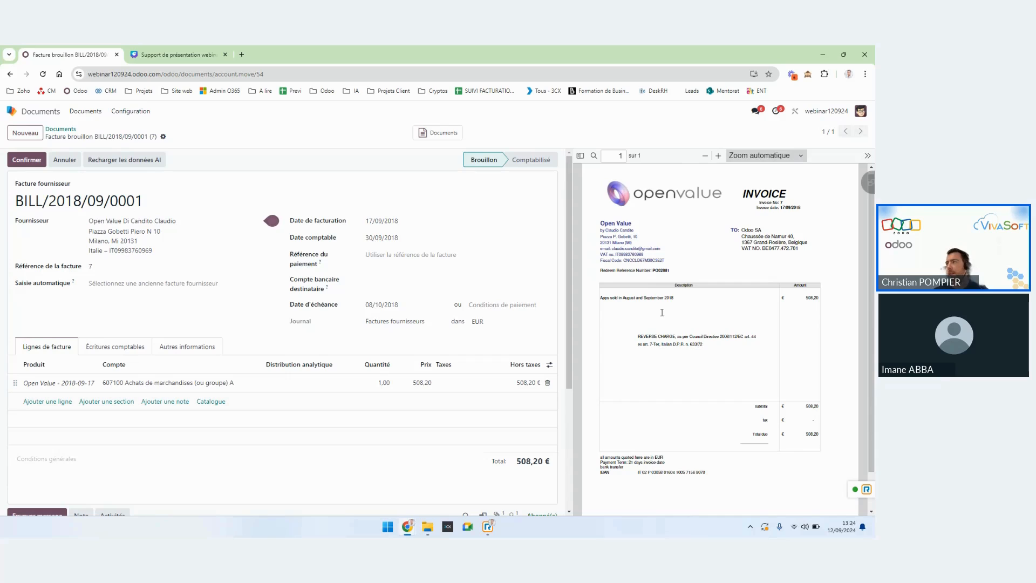
left_click(718, 155)
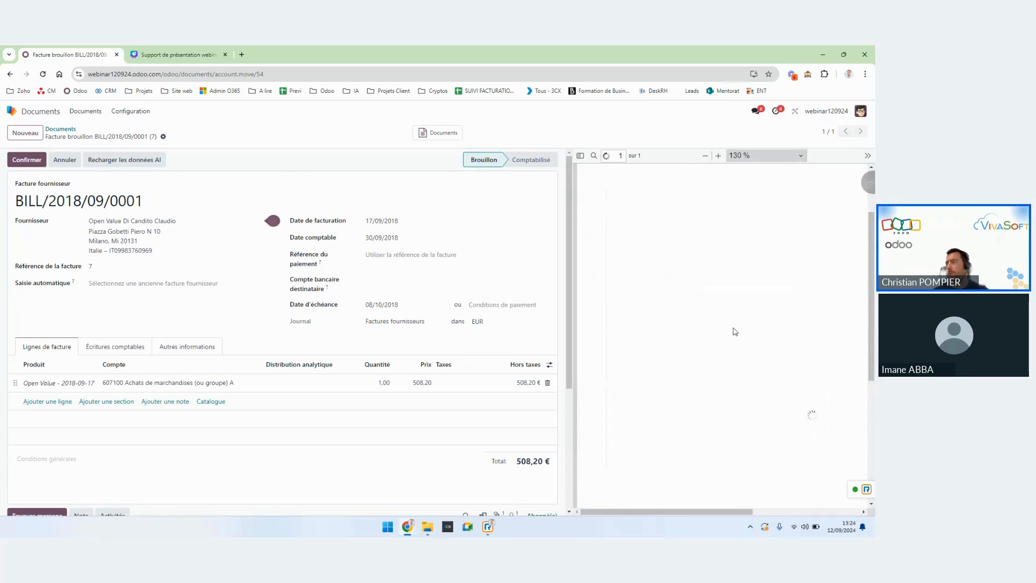
left_click_drag(671, 370, 783, 367)
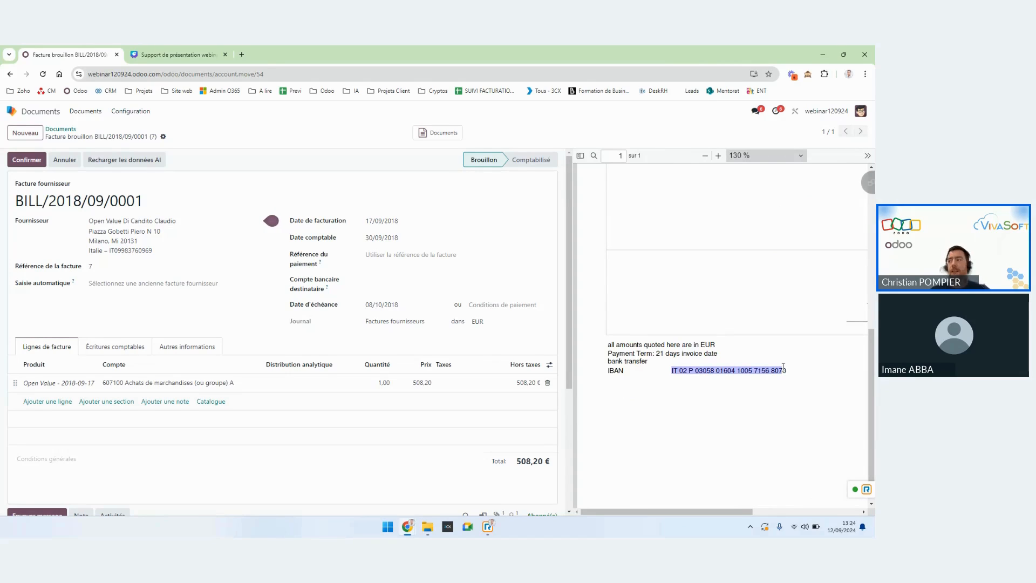
left_click(705, 156)
left_click(706, 155)
left_click(705, 156)
left_click(705, 156)
left_click(705, 155)
left_click(705, 155)
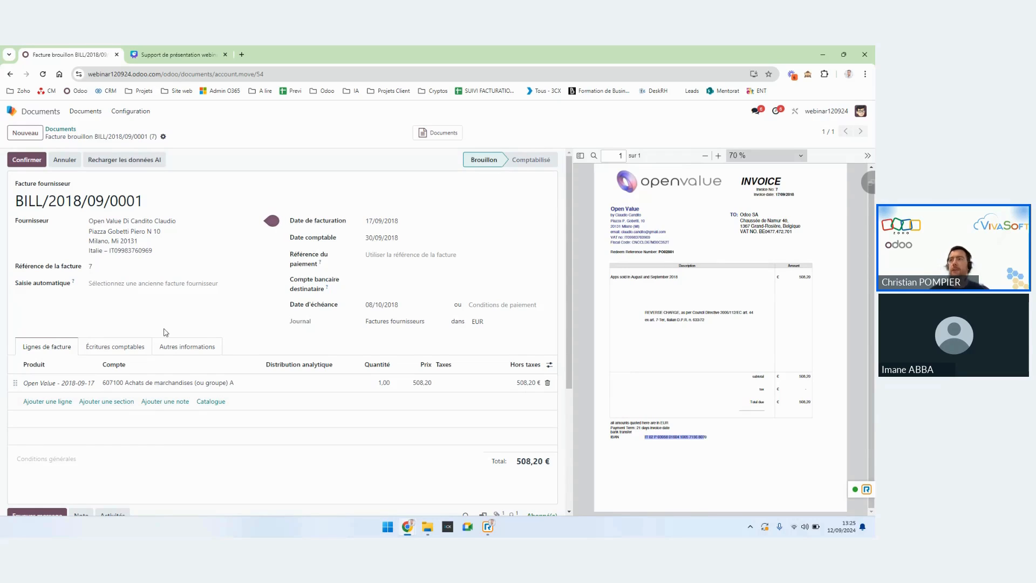
Search the accounts for "prestation" and set the bill line's account to 647100 Prestations directes.
scroll(161, 351, "down", 1)
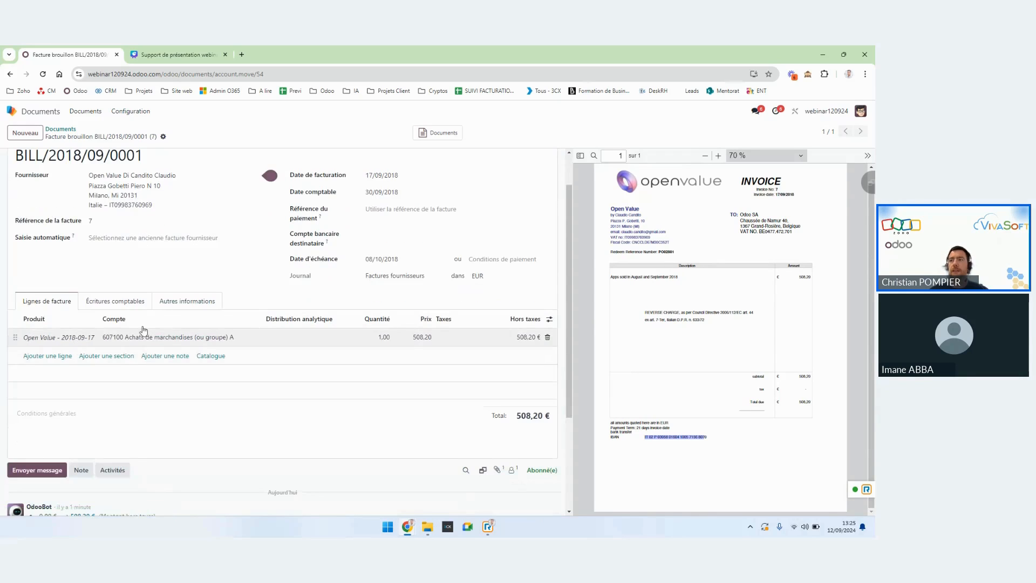
left_click(178, 338)
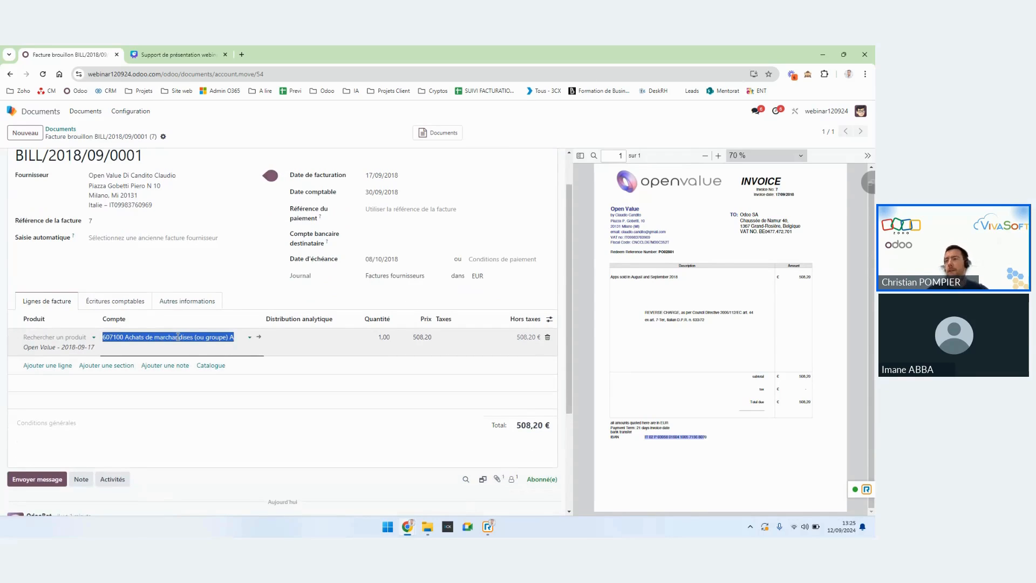
type("prest")
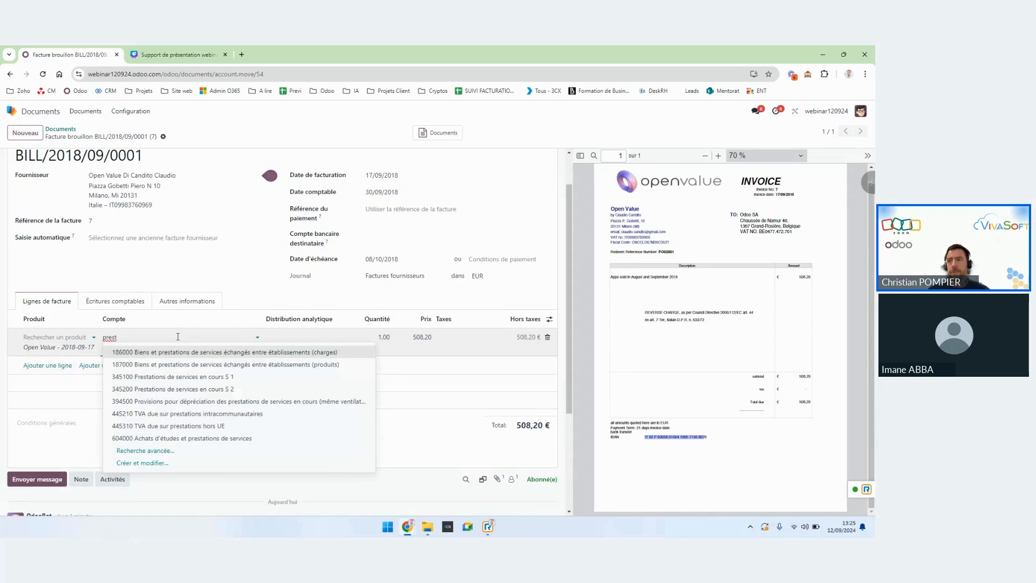
type("ation")
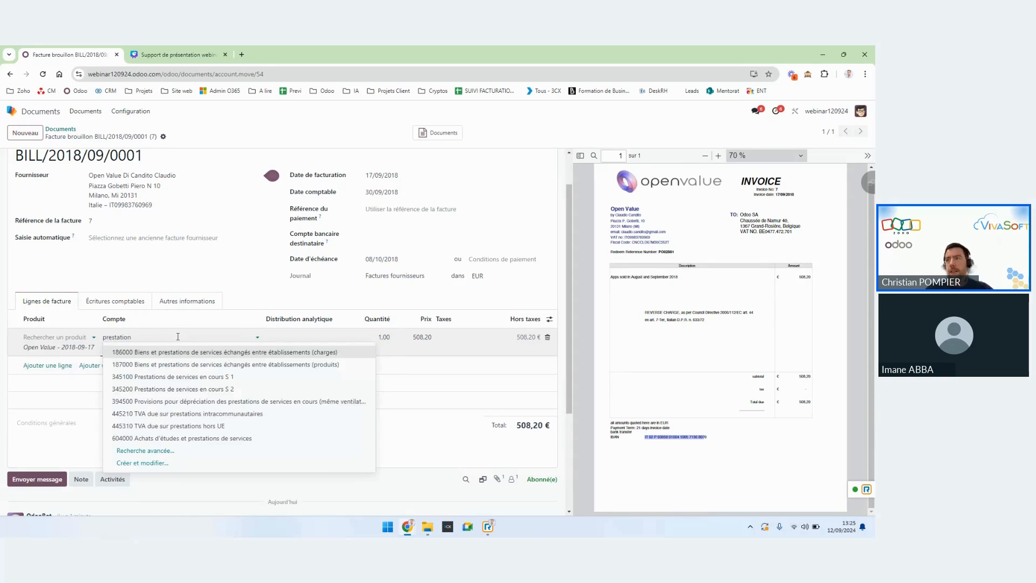
left_click(145, 450)
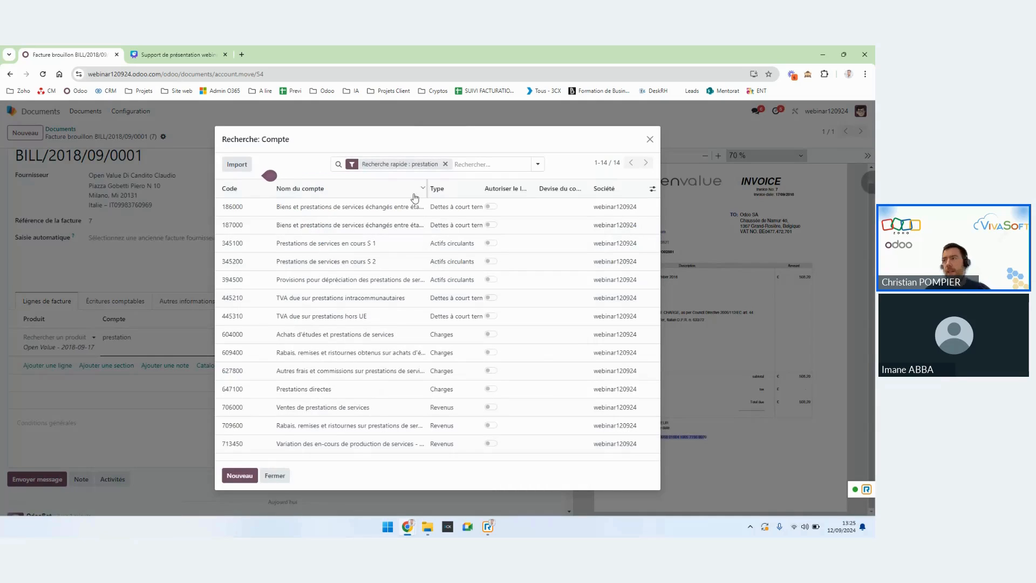
left_click(306, 393)
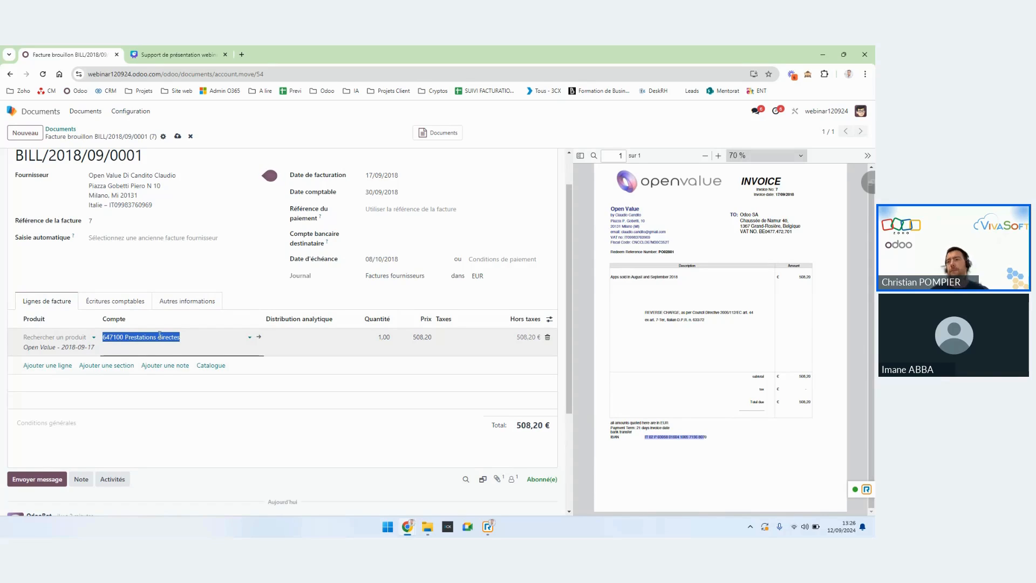
Split the bill line's analytic distribution 50% to the project Construction de maison and 50% to Architecte rénovation.
left_click(310, 344)
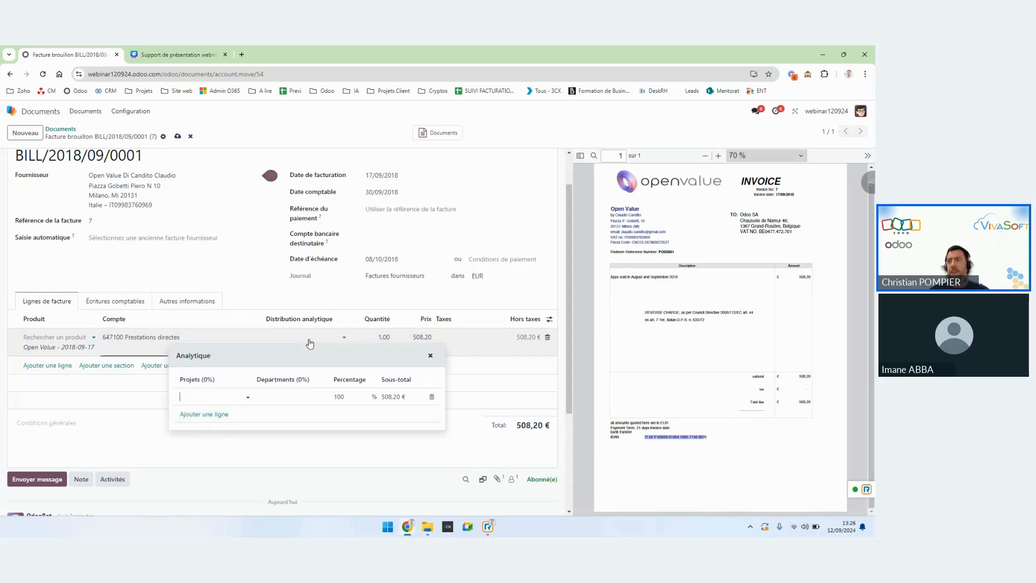
left_click(248, 398)
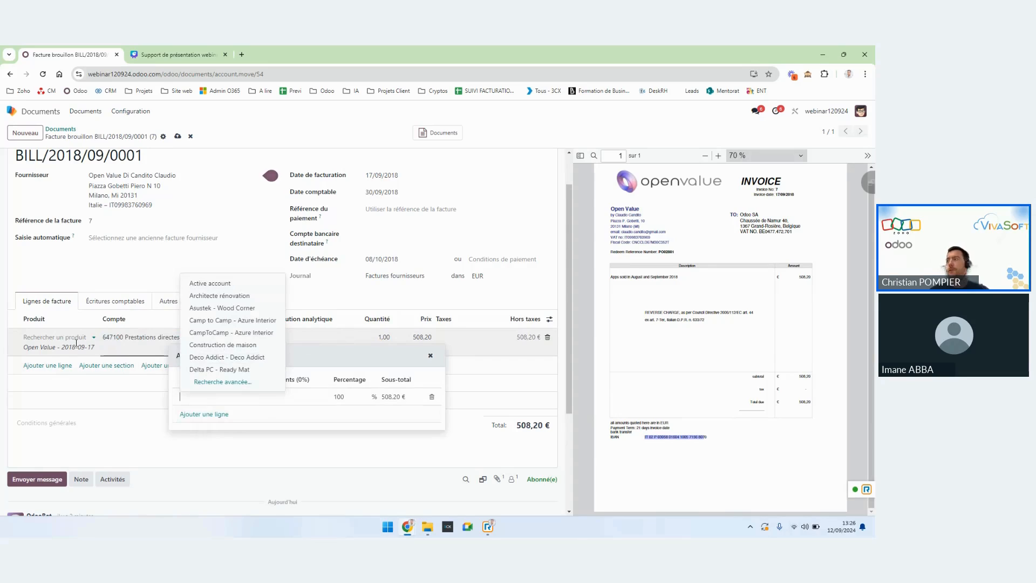
left_click(200, 345)
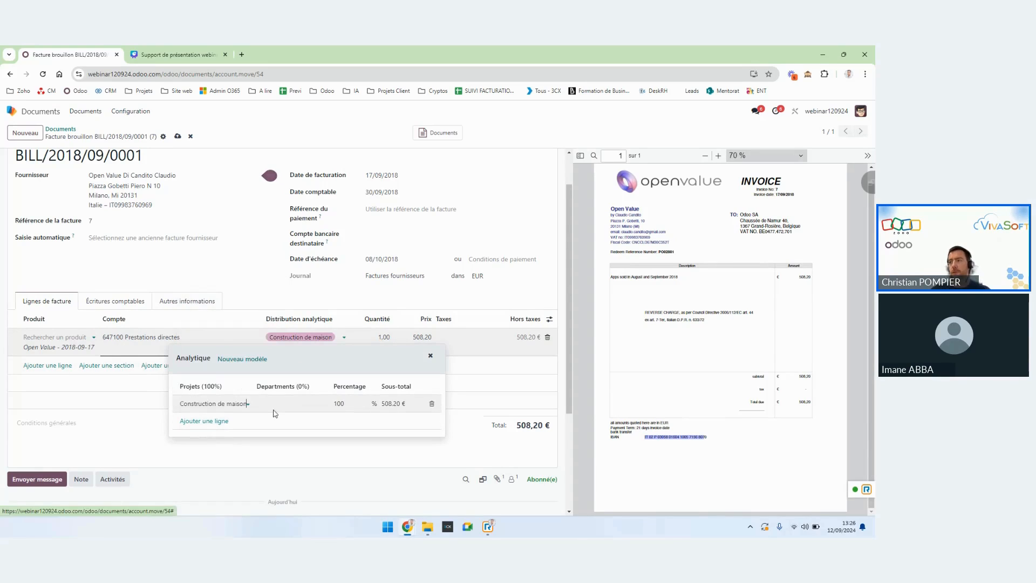
left_click(337, 404)
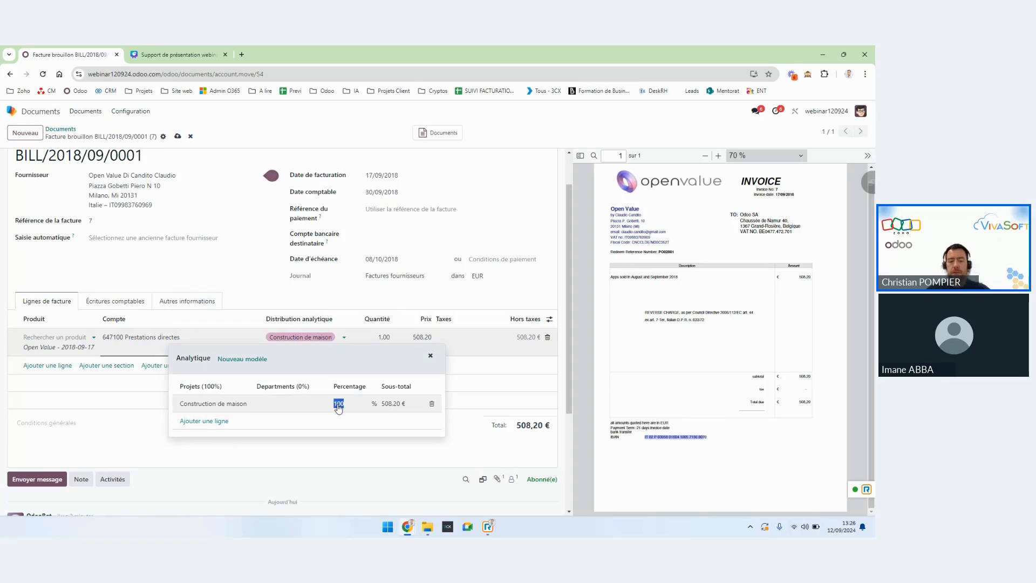
type("50")
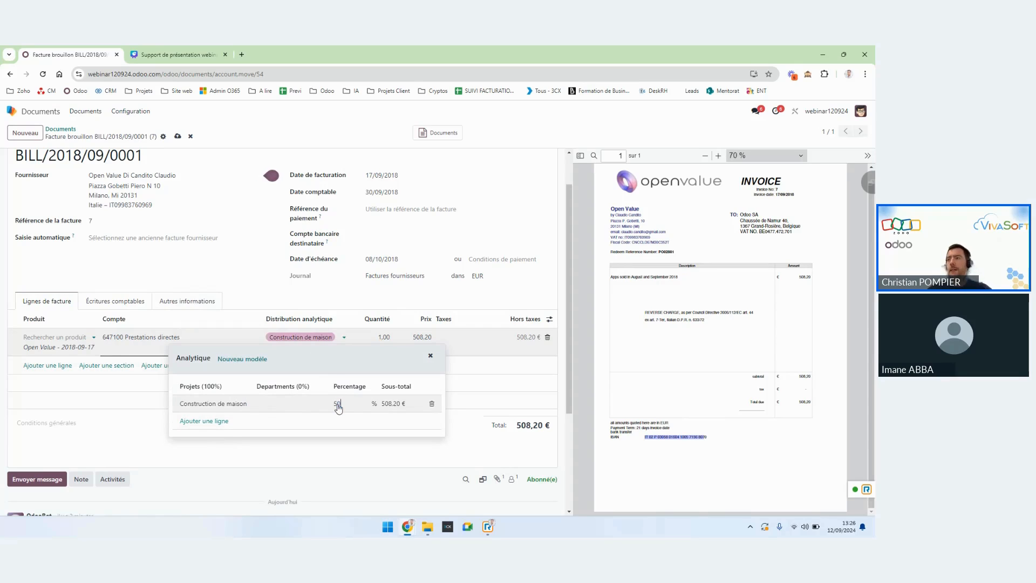
left_click(224, 427)
left_click(224, 430)
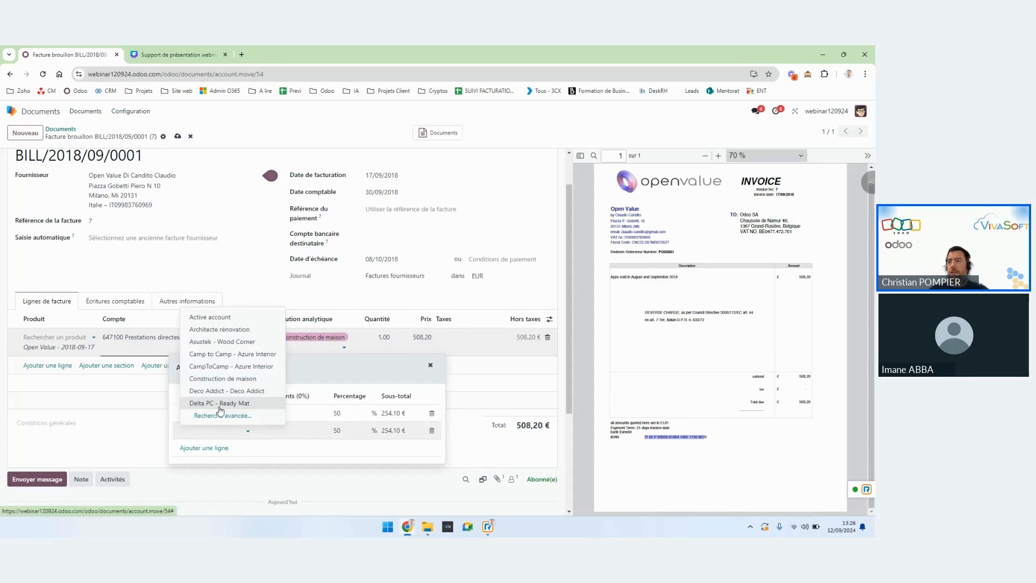
left_click(223, 330)
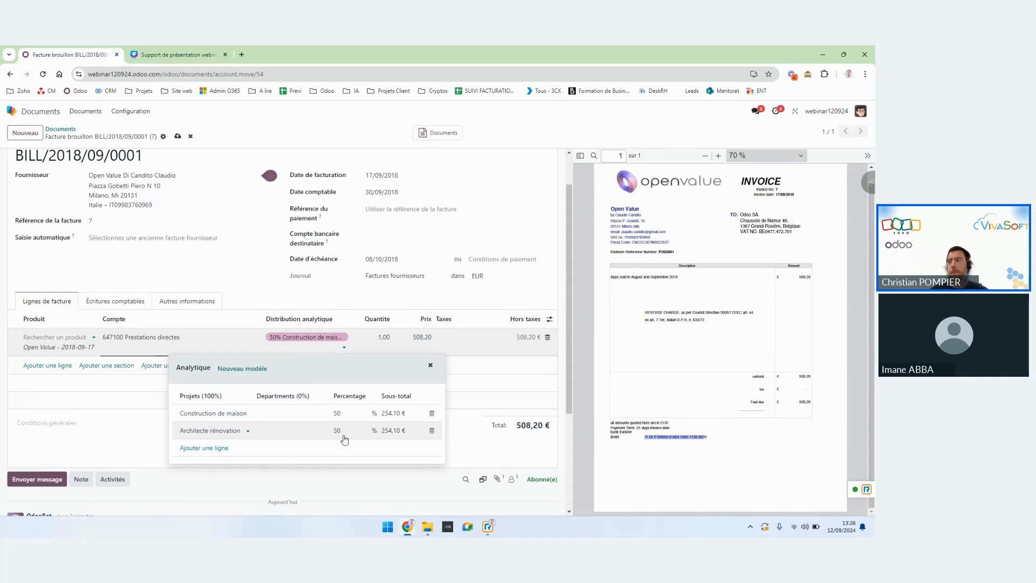
left_click(431, 367)
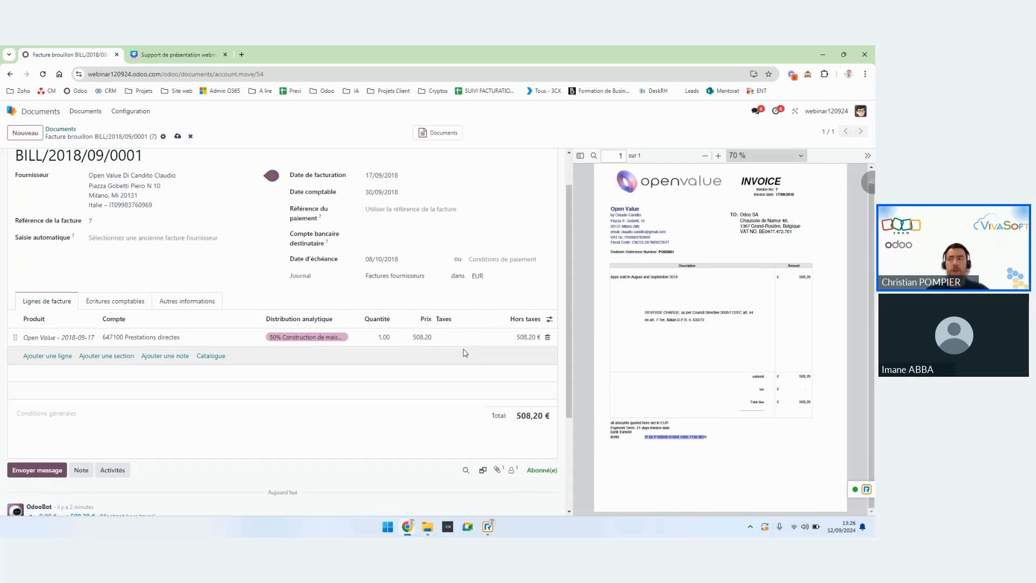
Show the optional Date de début and Date de fin columns in the bill lines.
left_click(550, 320)
left_click(496, 376)
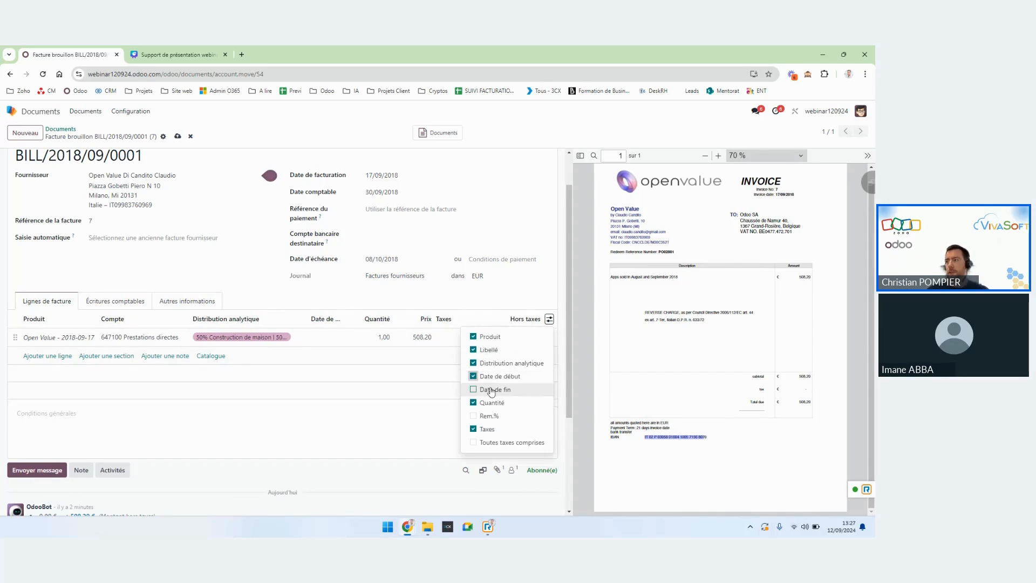
left_click(497, 389)
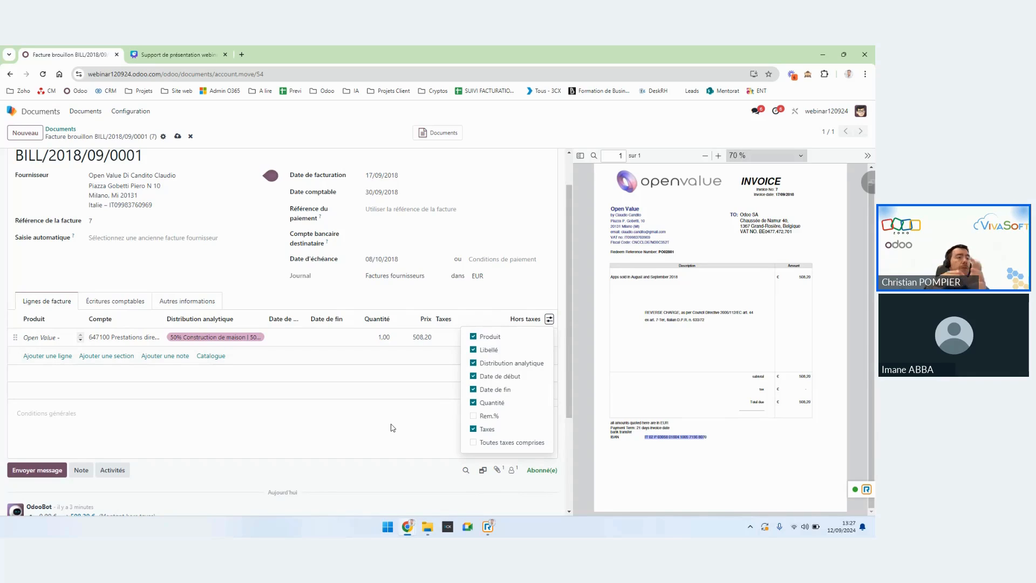
Set the bill line's Date de début to 12/09/2024.
left_click(289, 335)
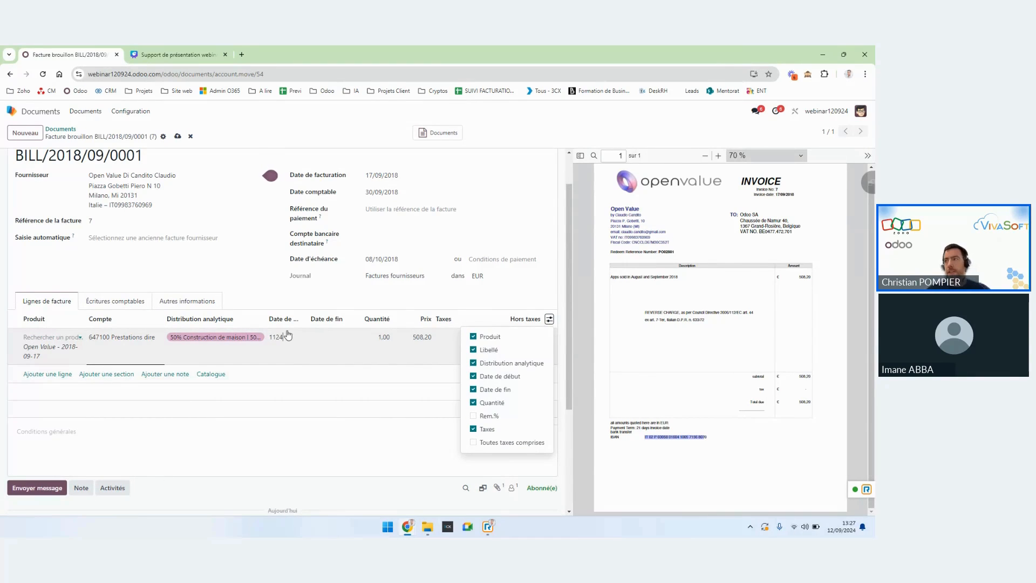
key("Tab")
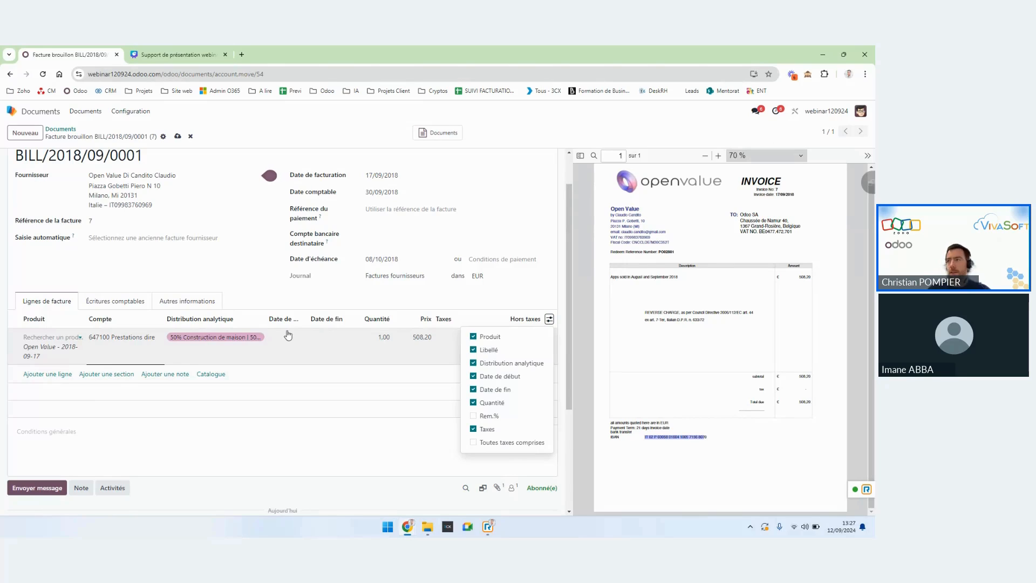
left_click(287, 336)
type("11")
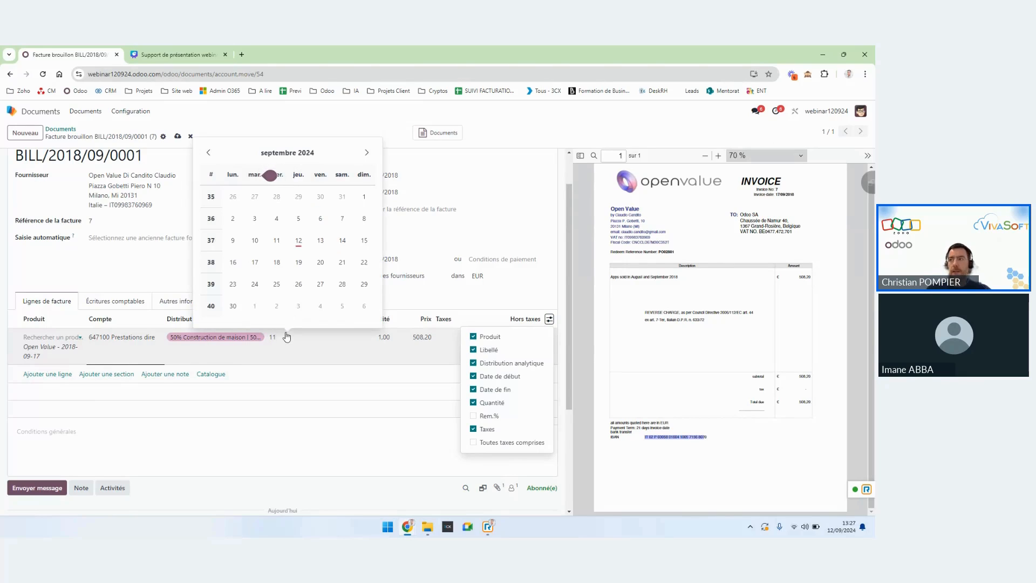
type("20")
key("Tab")
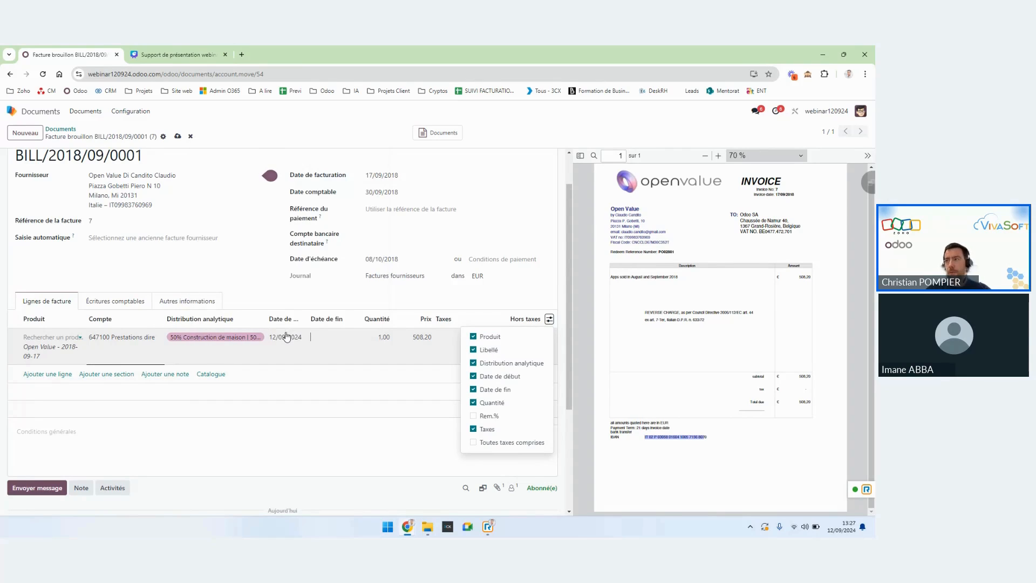
Set the bill line's Date de fin to 31/01/2025.
left_click(315, 339)
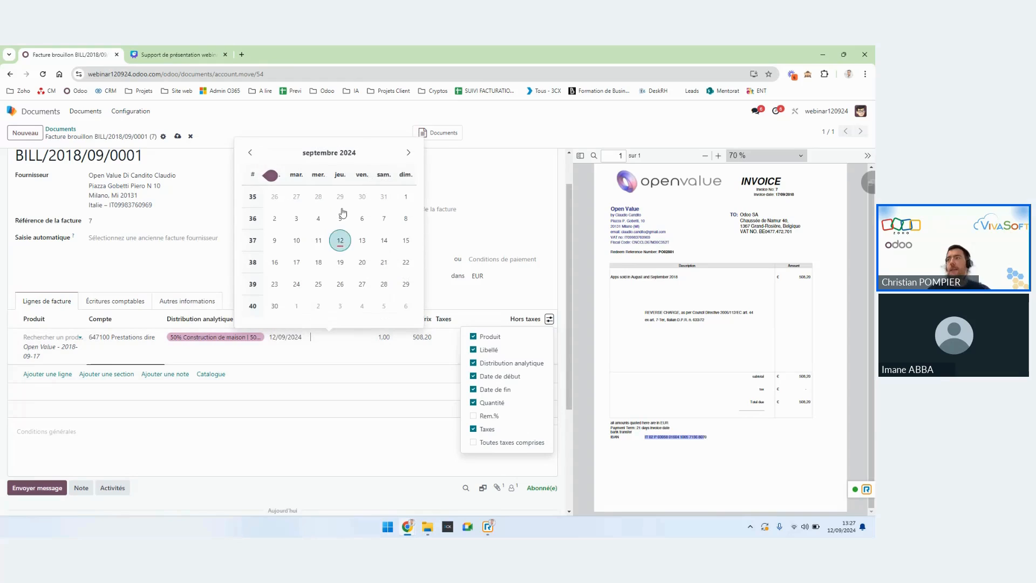
left_click(409, 155)
left_click(409, 155)
left_click(408, 155)
left_click(409, 154)
left_click(362, 284)
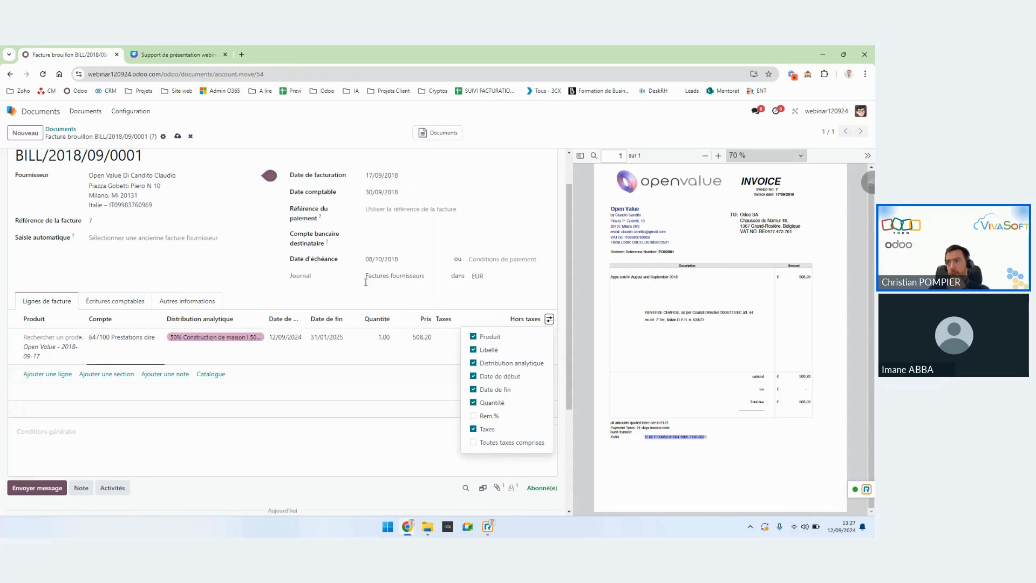
left_click(305, 408)
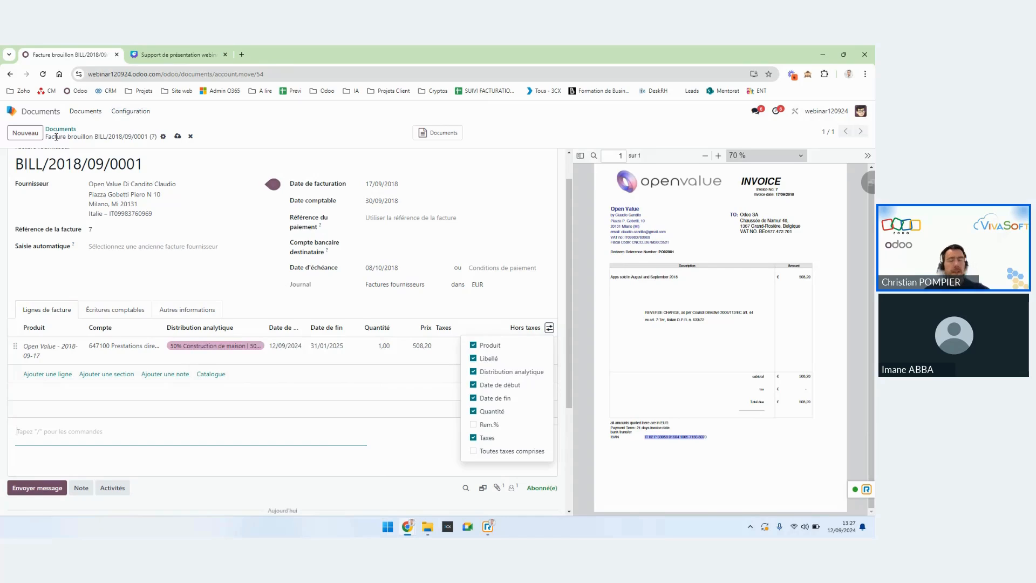
Save and confirm the vendor bill, and review its deferred entries (Écritures à reporter) before returning to the bill.
left_click(178, 137)
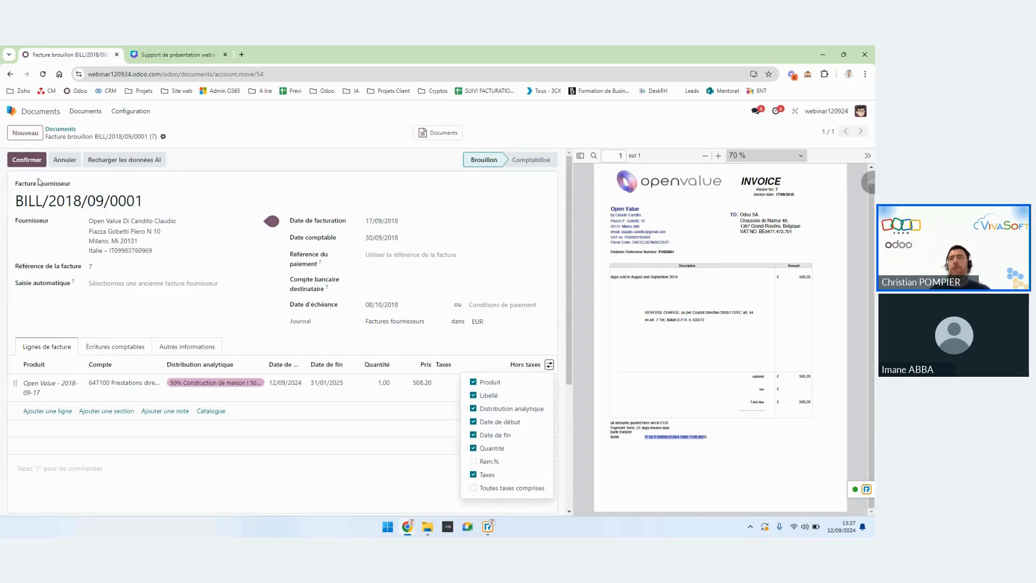
left_click(36, 162)
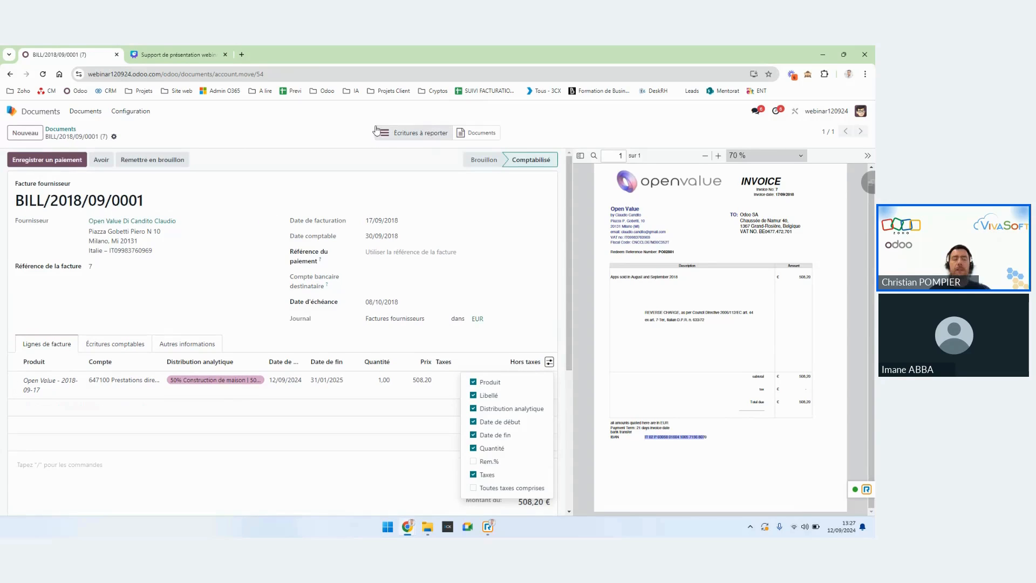
left_click(395, 138)
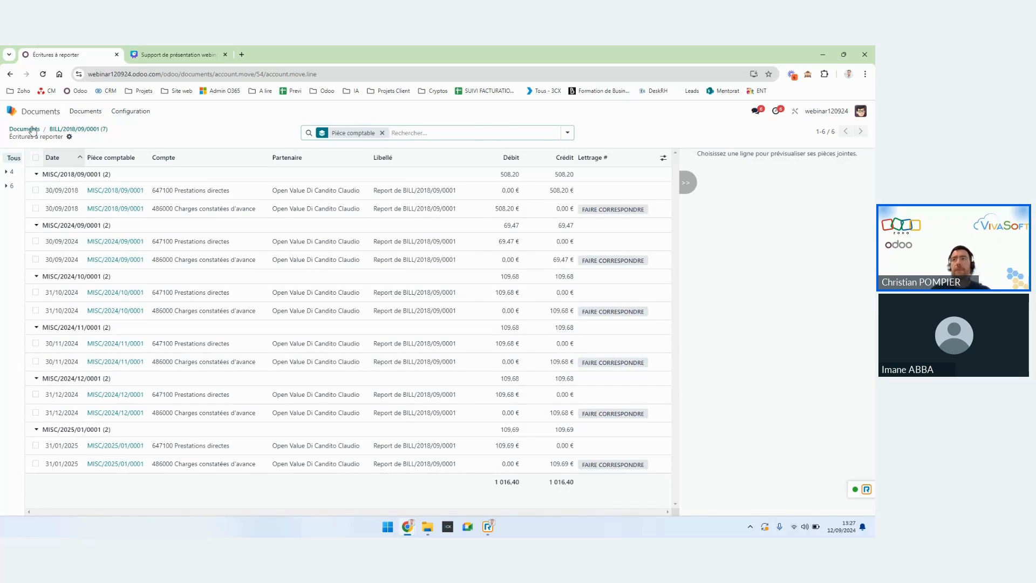
left_click(63, 130)
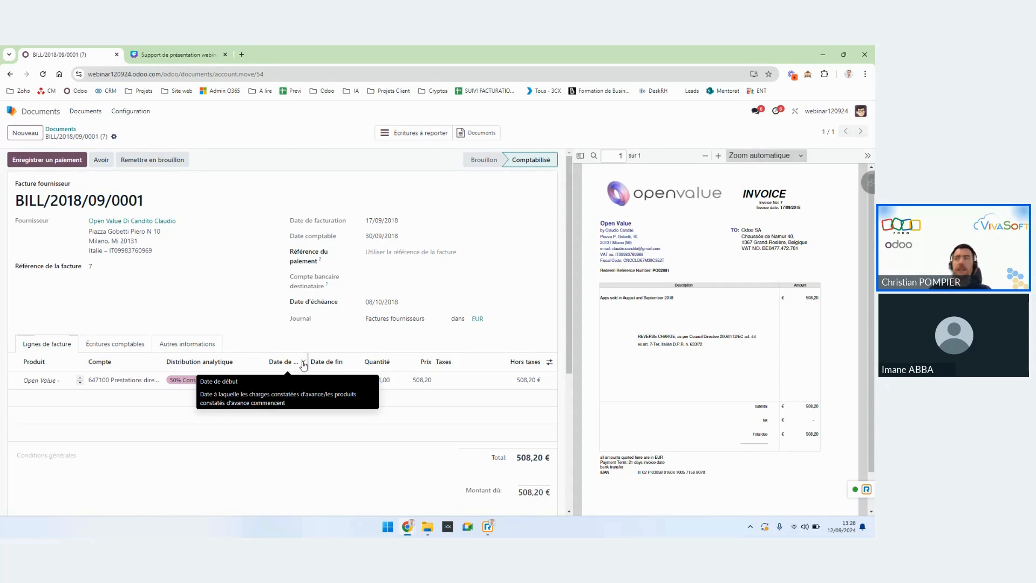
Return to the Finance workspace in Documents and start a file request named Carte vitale.
left_click(70, 116)
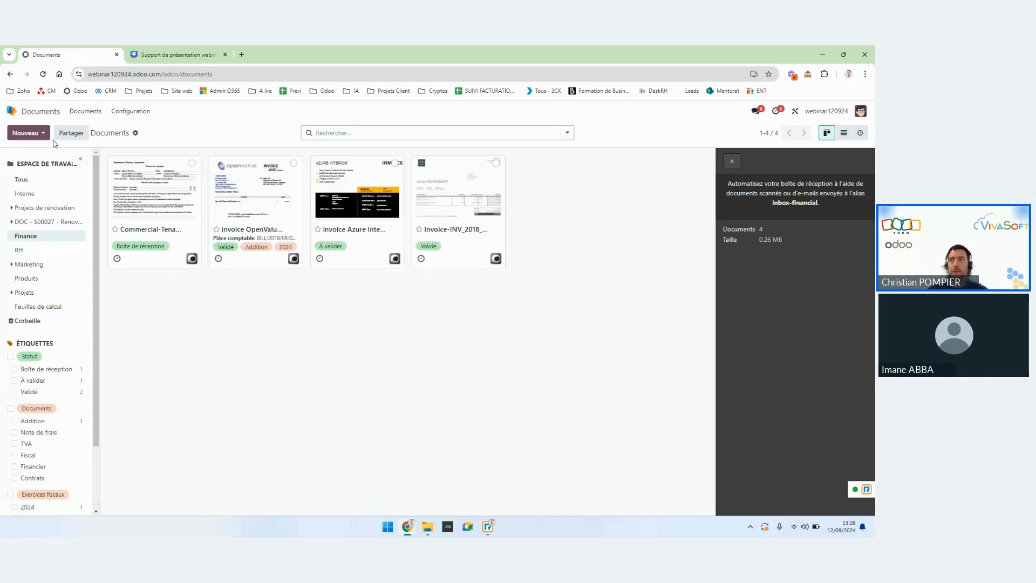
left_click(45, 135)
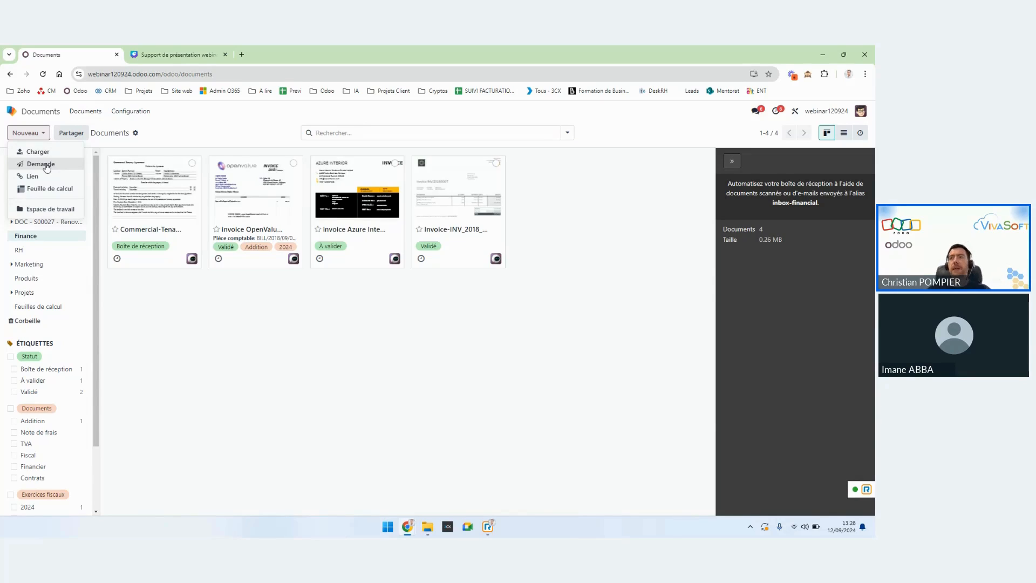
left_click(47, 165)
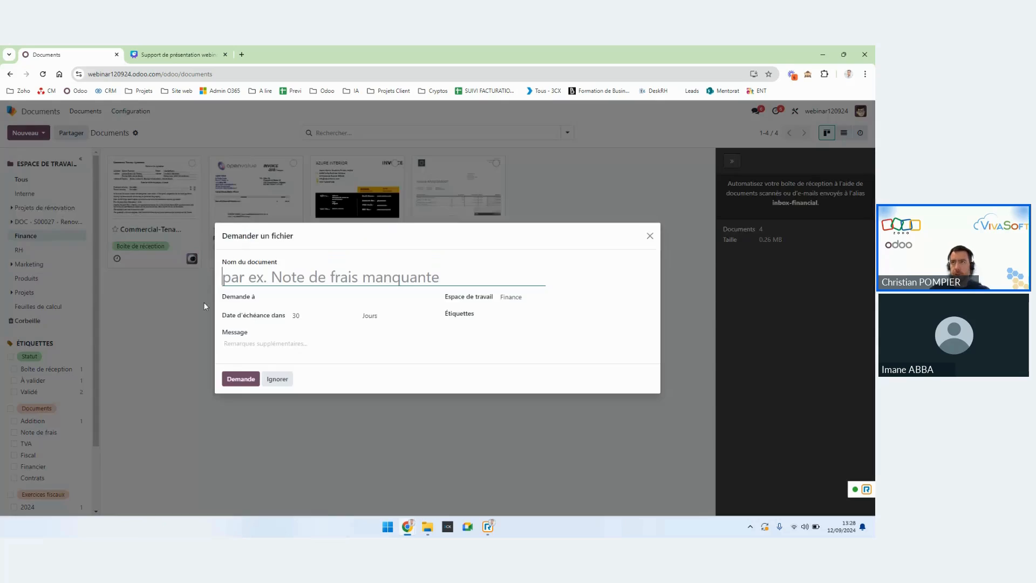
type("Carte vitale")
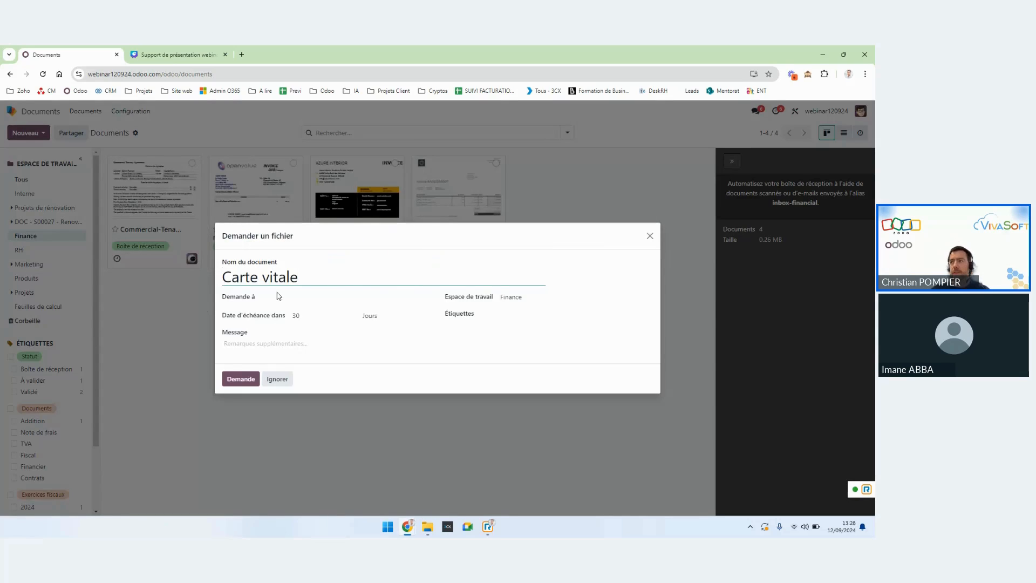
Address the file request to the second suggested contact with a due date in 1 day, and submit it without a message.
left_click(294, 297)
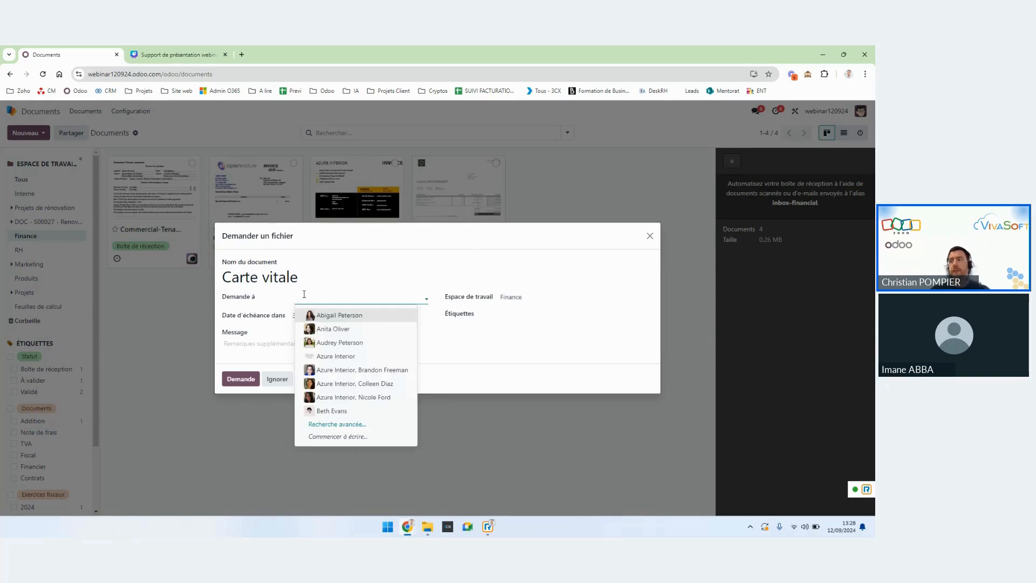
left_click(333, 329)
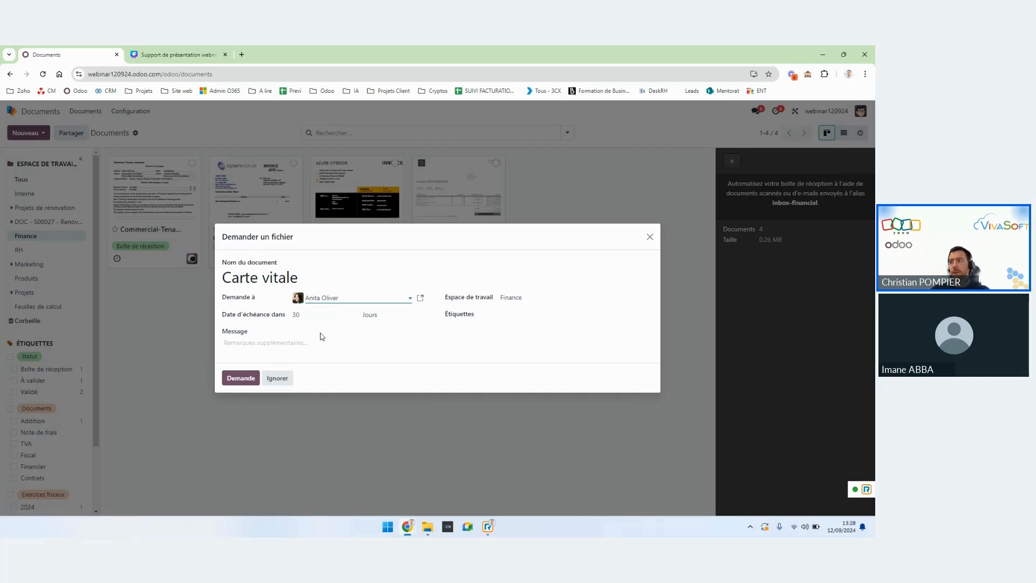
left_click(312, 316)
type("1")
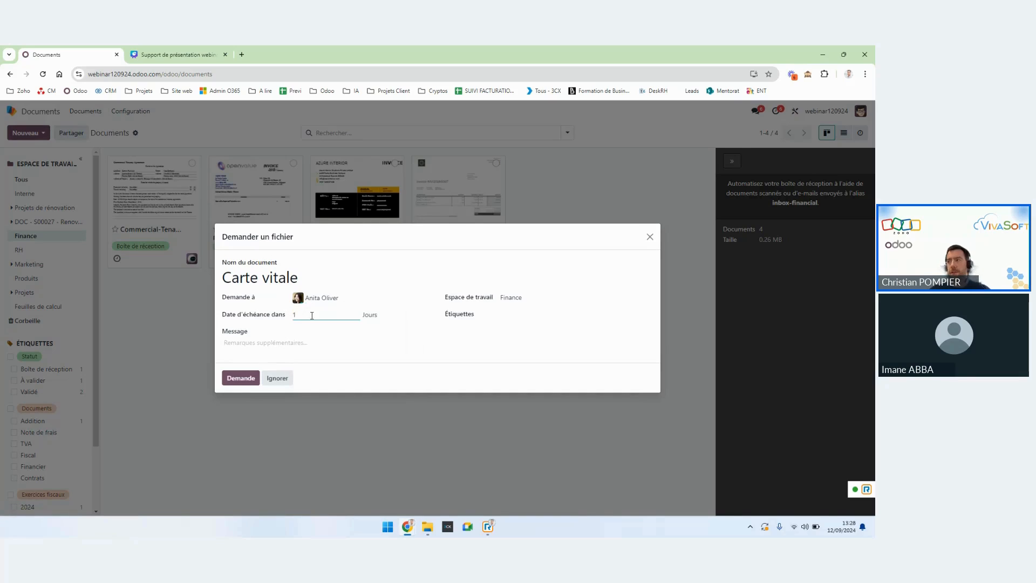
left_click(290, 343)
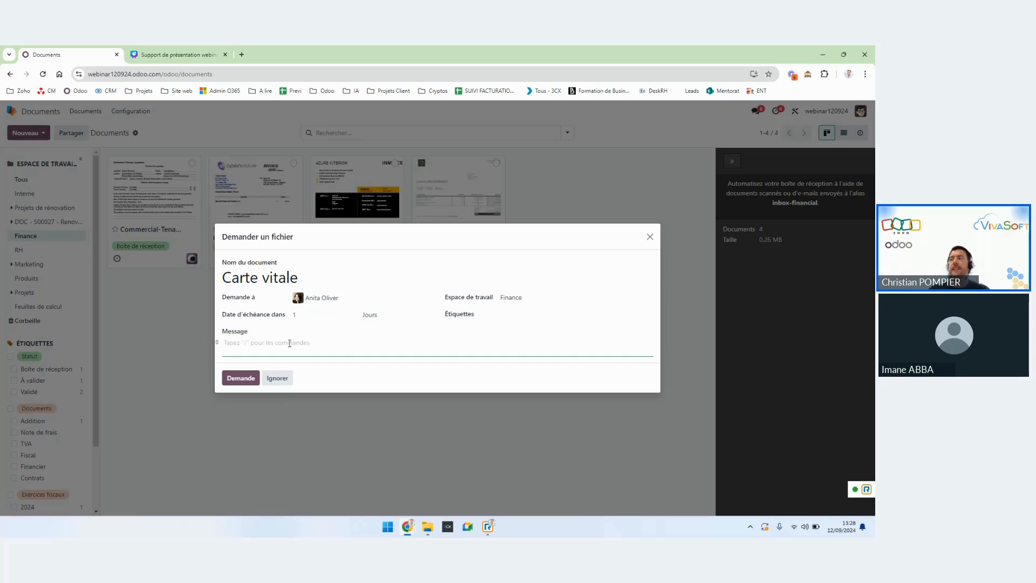
left_click(251, 380)
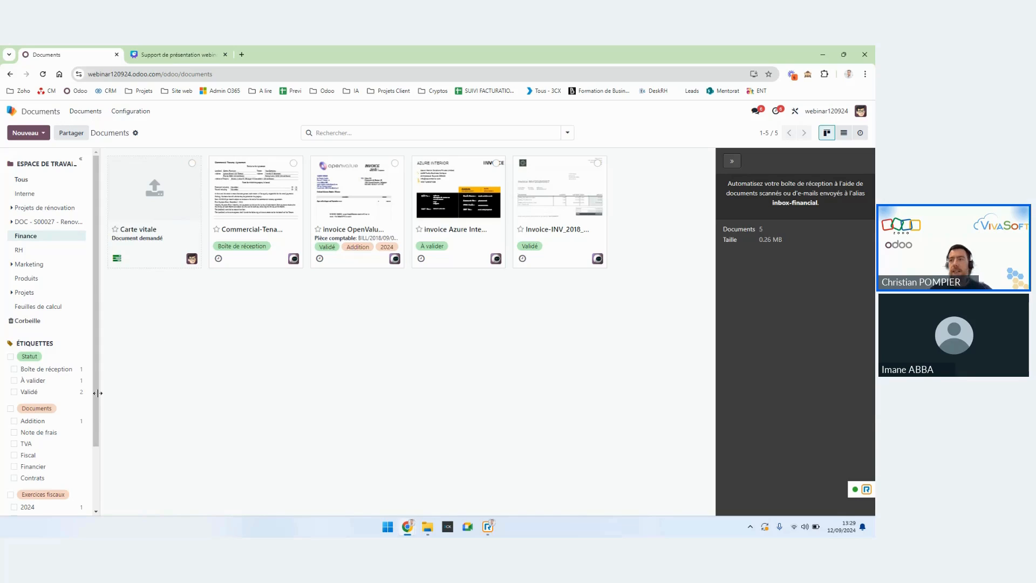
Examine the Finance workspace's tags and look through the RH and Projets workspaces with their documents.
scroll(45, 455, "down", 1)
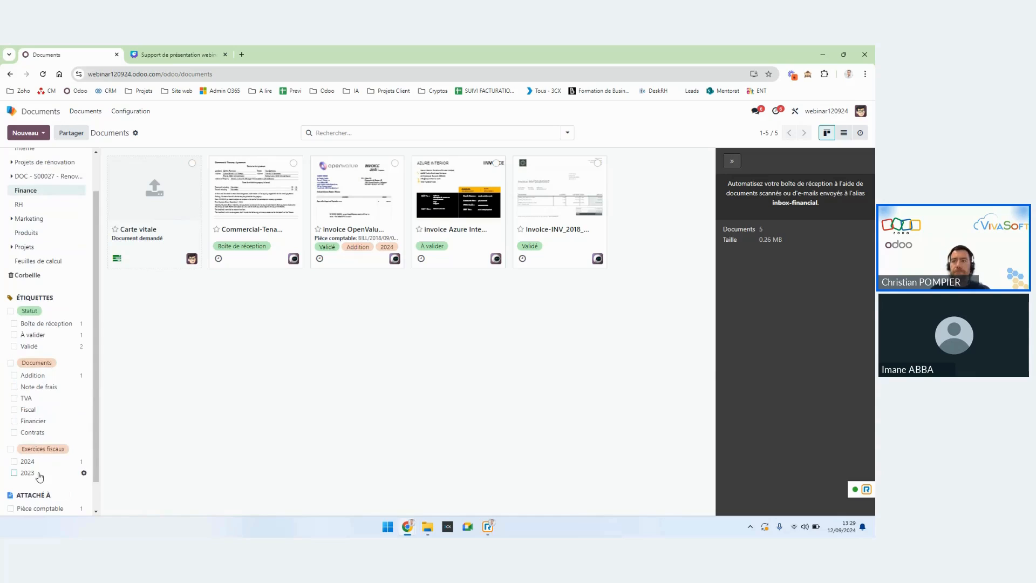
scroll(47, 341, "up", 1)
scroll(48, 338, "up", 1)
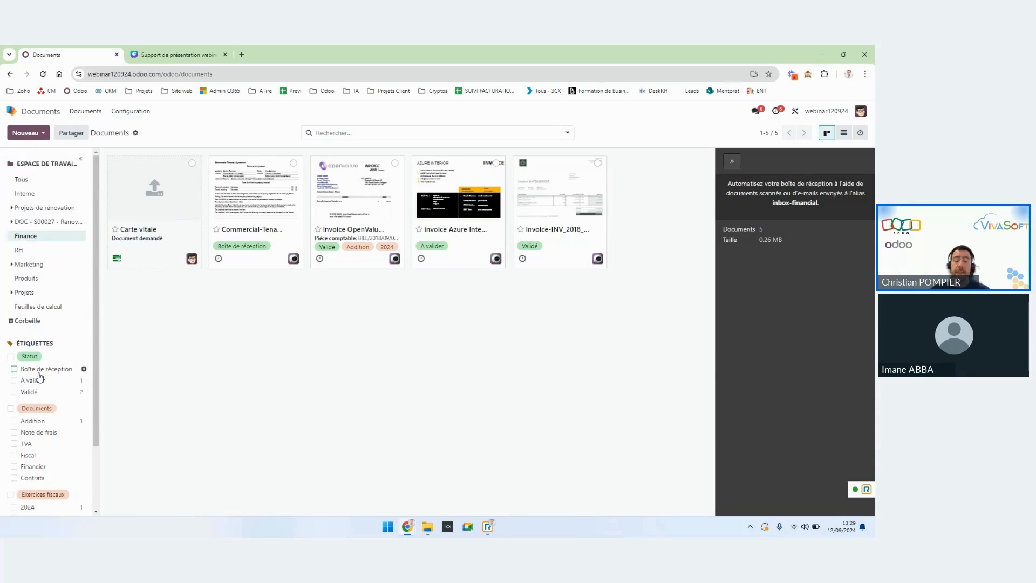
left_click(31, 250)
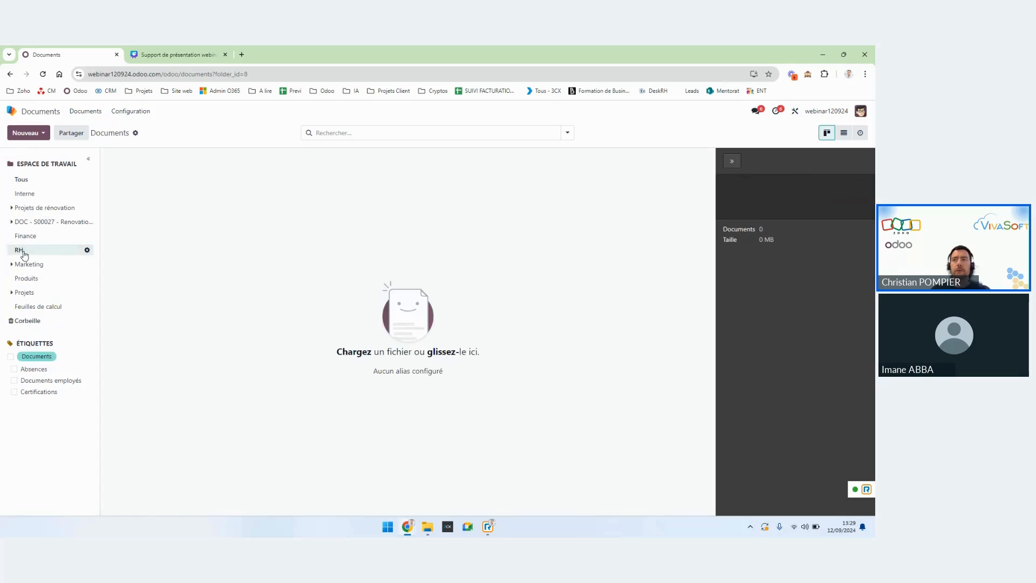
left_click(33, 236)
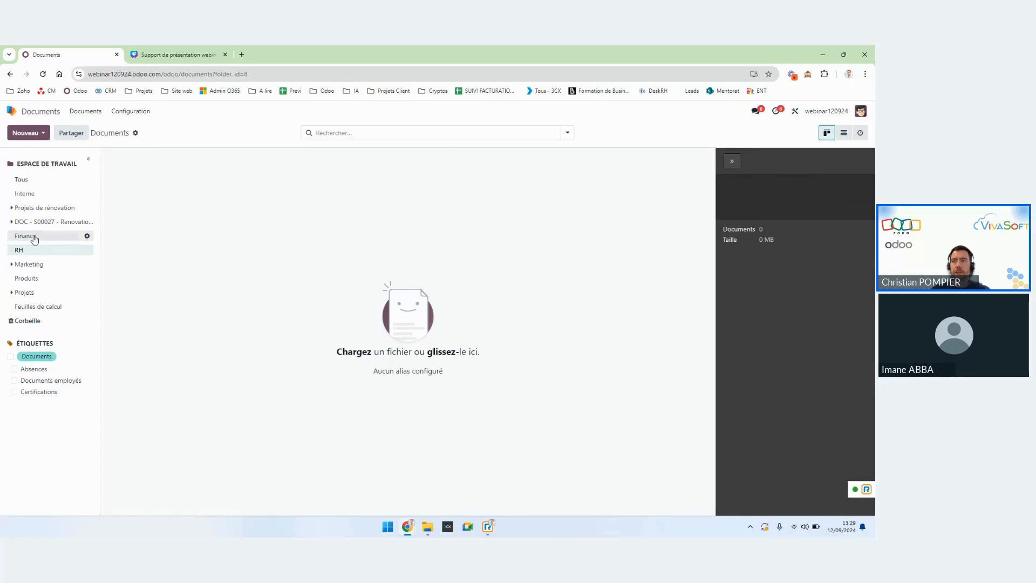
scroll(39, 421, "down", 2)
left_click(32, 203)
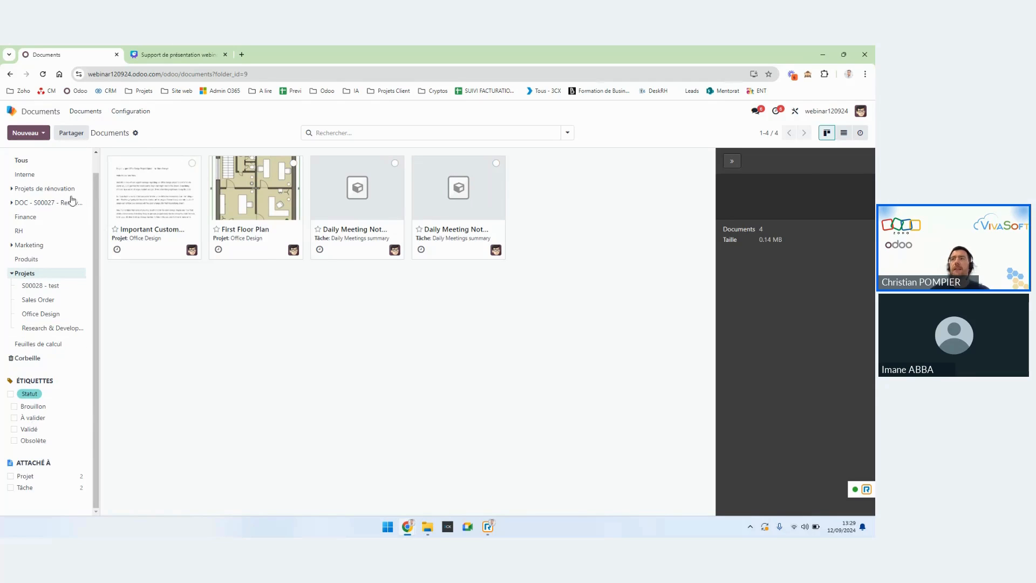
Open the Comptabilité dashboard and highlight the e-mail alias of the Factures fournisseurs journal.
left_click(43, 112)
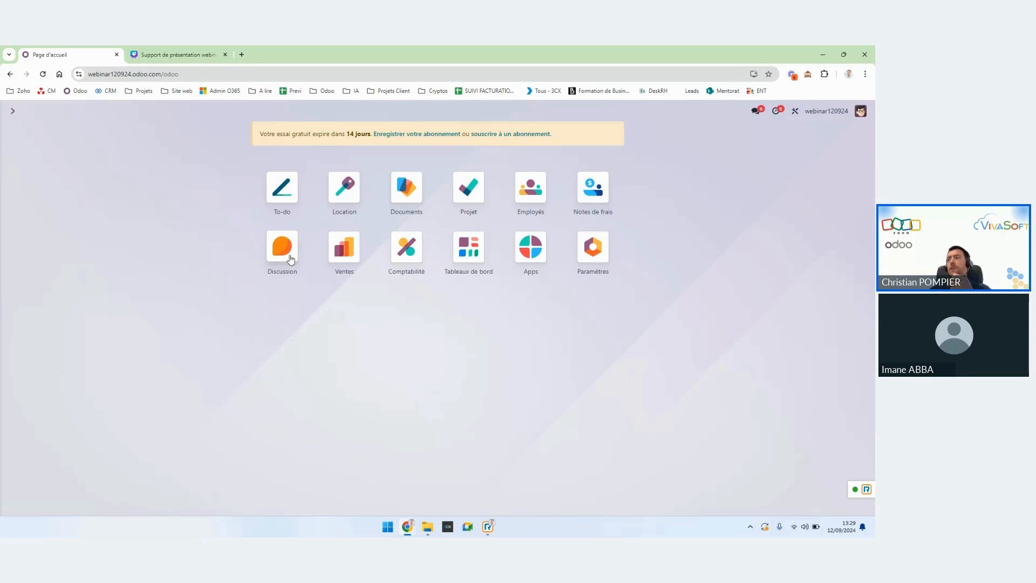
left_click(395, 261)
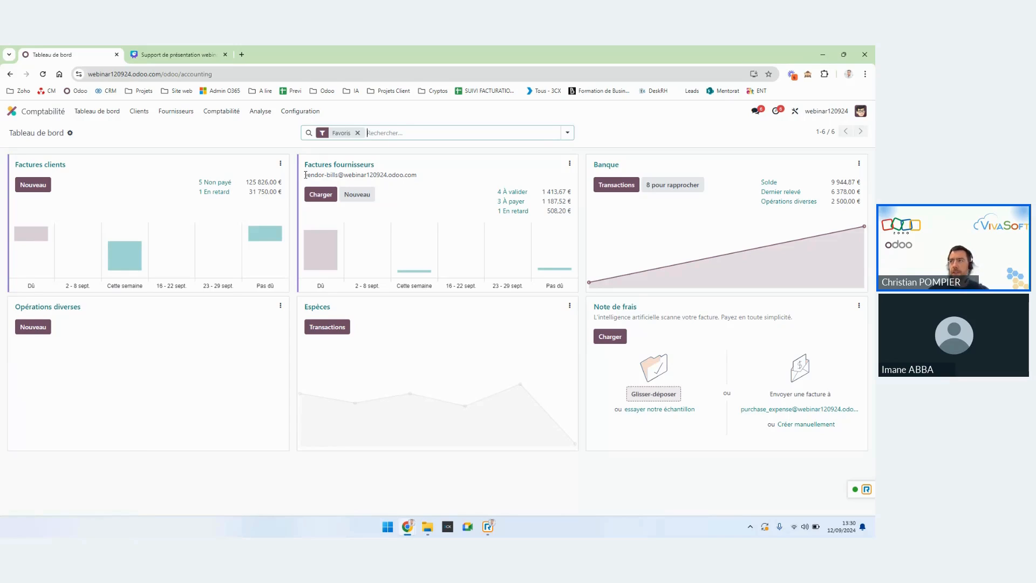
left_click_drag(304, 174, 426, 178)
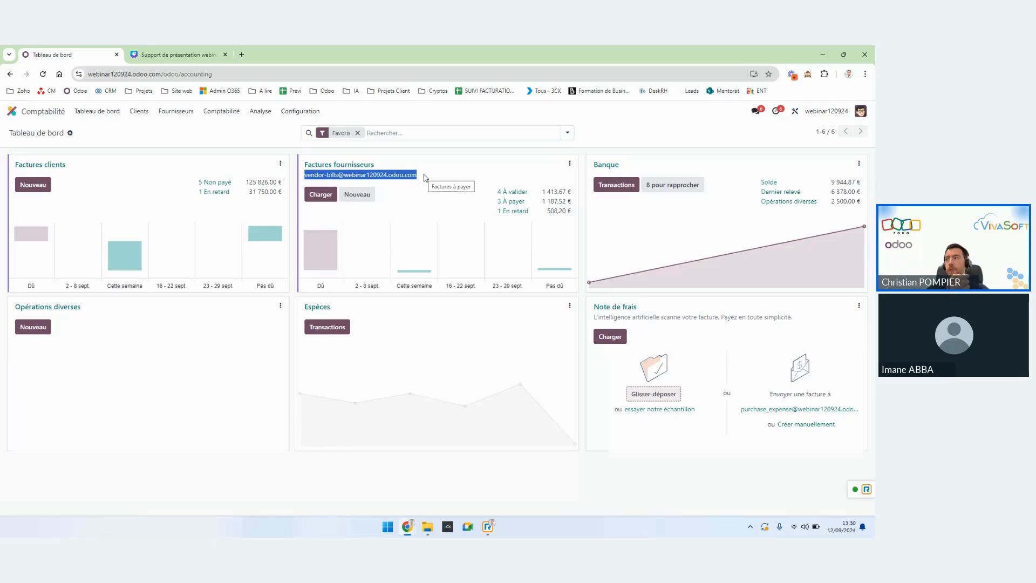
Open the vendor bills awaiting validation, examine the draft bill referenced Restaurant Expense, and return to the list.
left_click(506, 193)
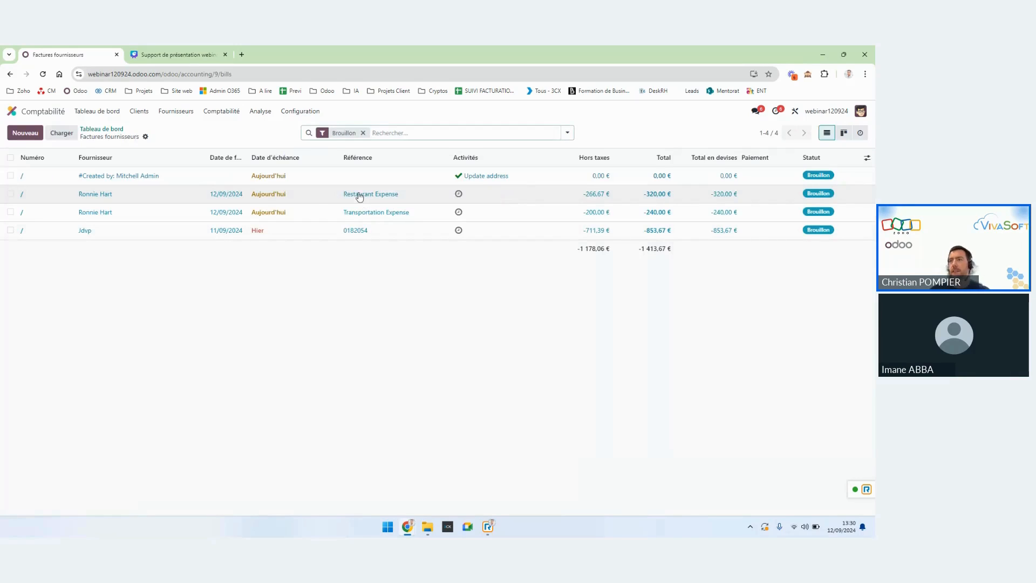
left_click(181, 194)
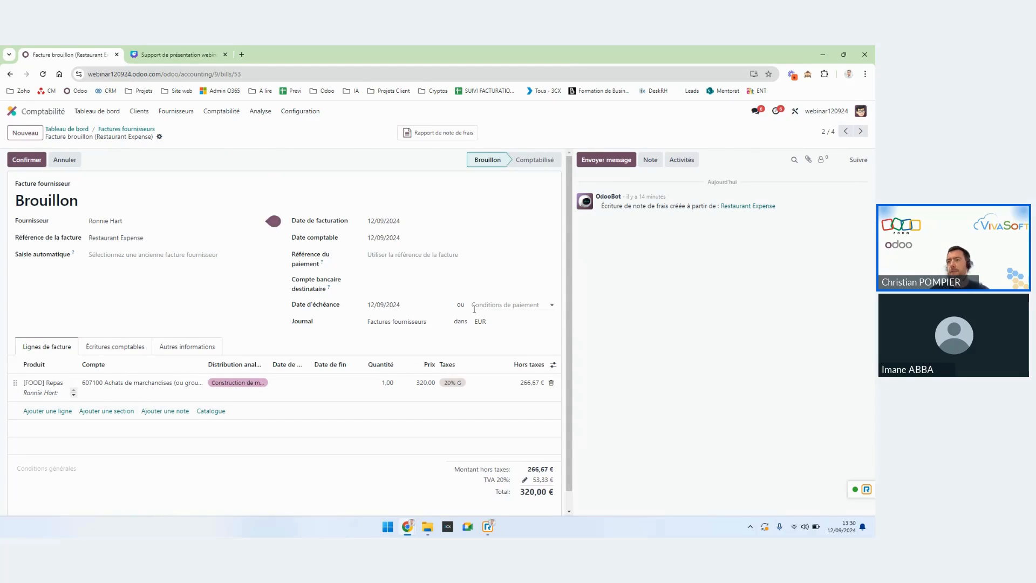
scroll(209, 325, "down", 1)
scroll(208, 325, "up", 1)
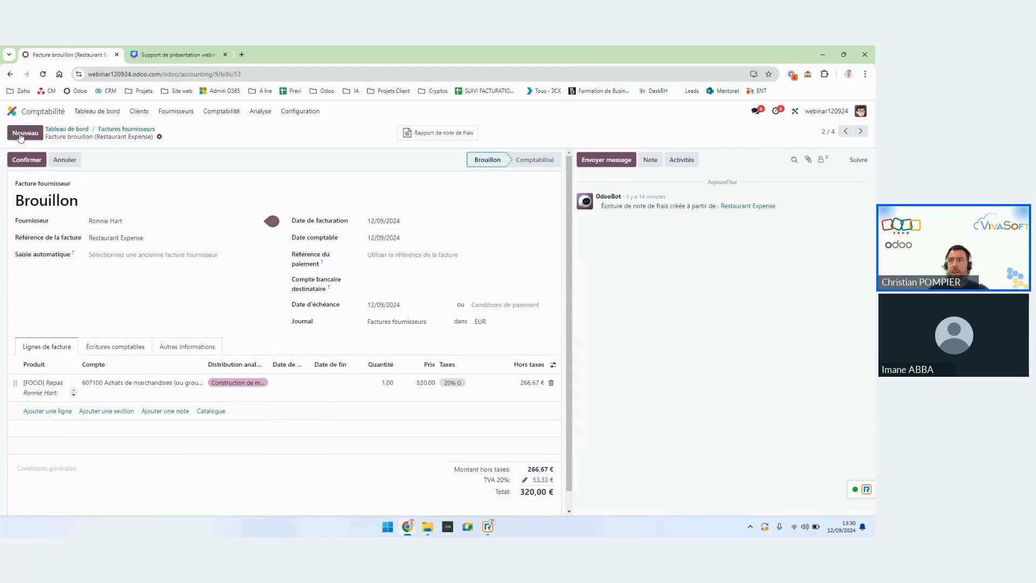
left_click(112, 130)
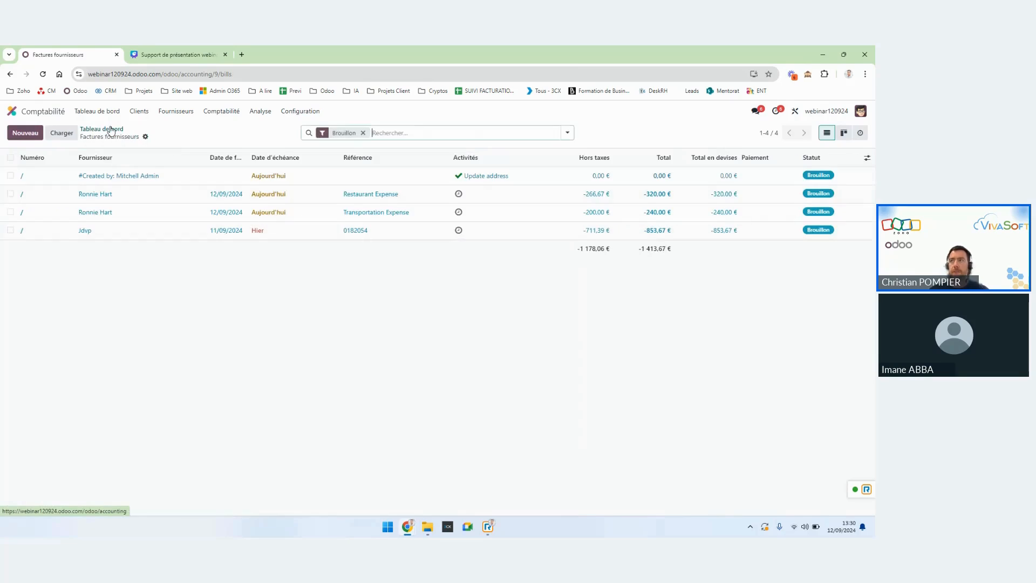
Open the draft CLIMEXIA JDVP bill and examine its extracted fields, lines and history against the attached PDF.
left_click(161, 233)
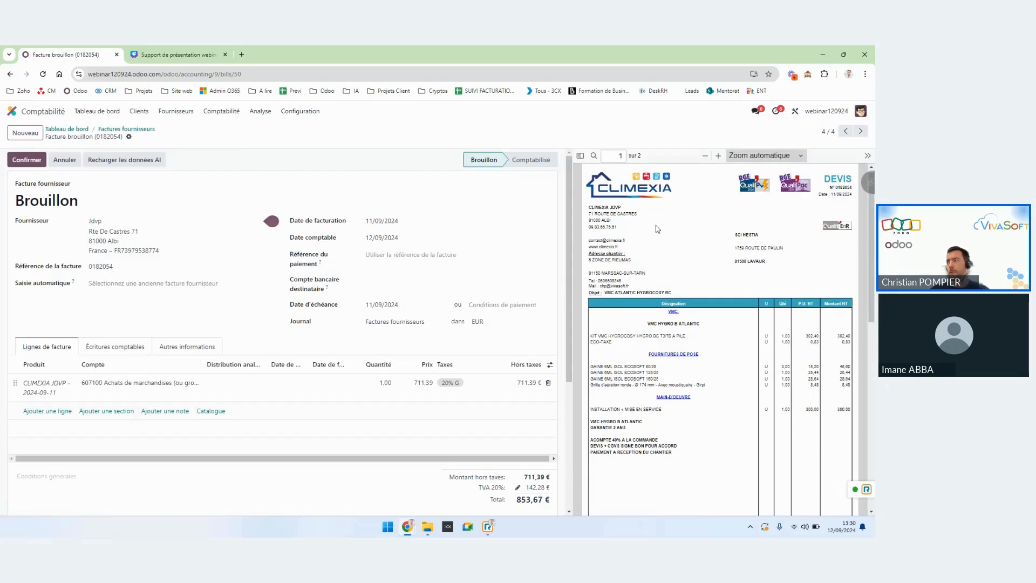
scroll(632, 236, "down", 5)
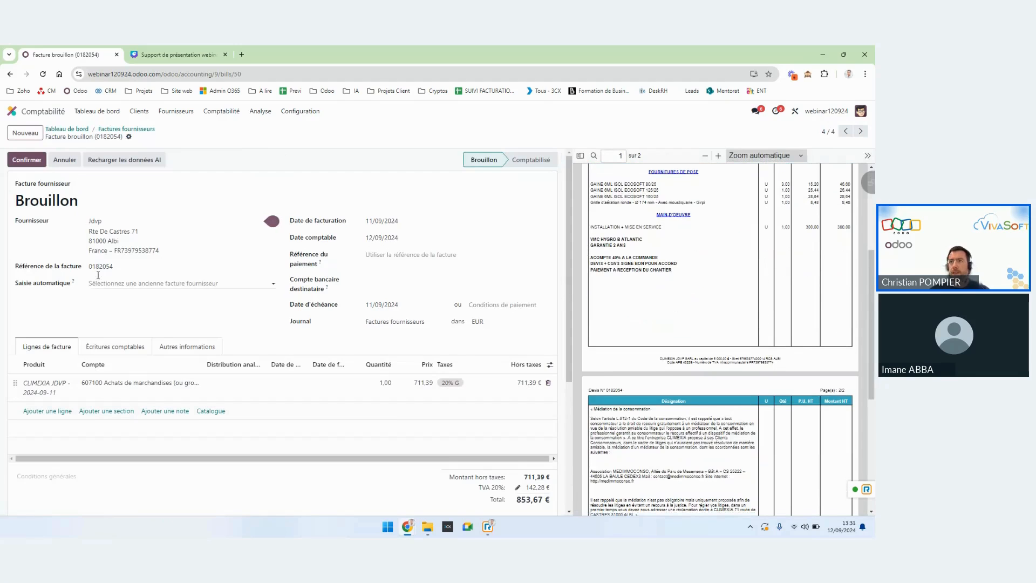
scroll(157, 312, "down", 3)
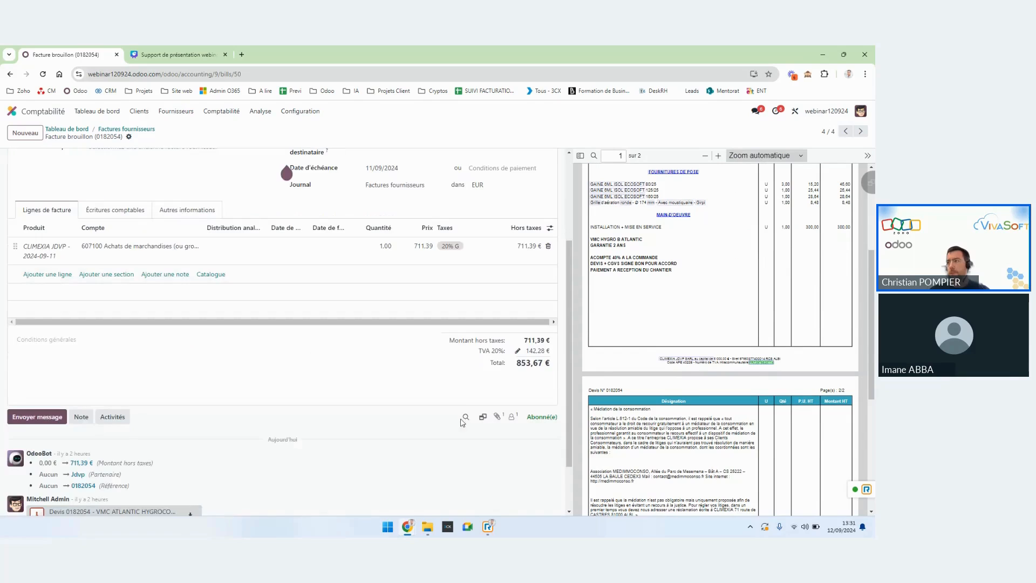
Check the CLIMEXIA JDVP bill's totals against the attached PDF, confirm the bill, and return to the vendor bills list.
scroll(629, 384, "down", 5)
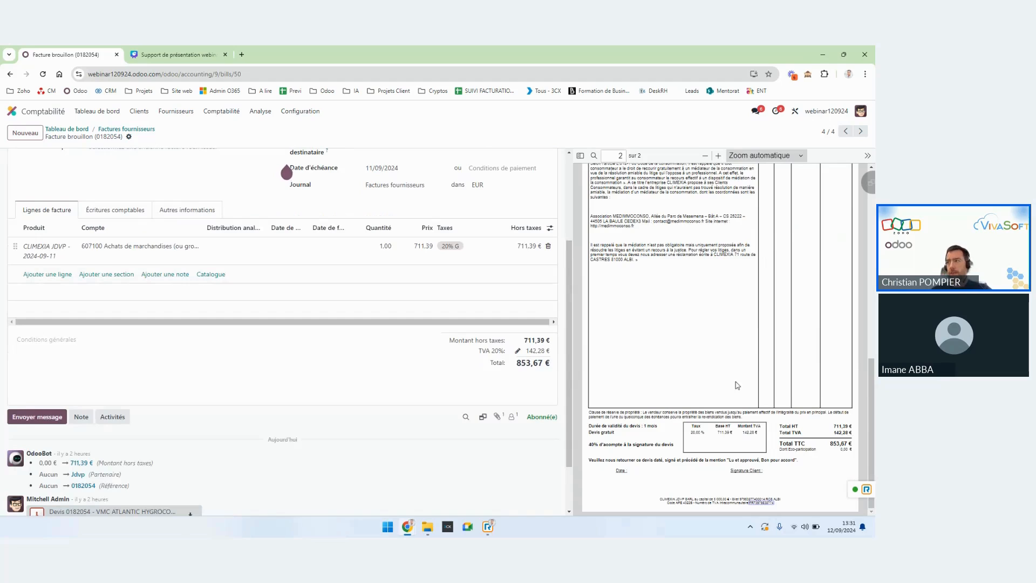
scroll(253, 274, "up", 3)
left_click(18, 165)
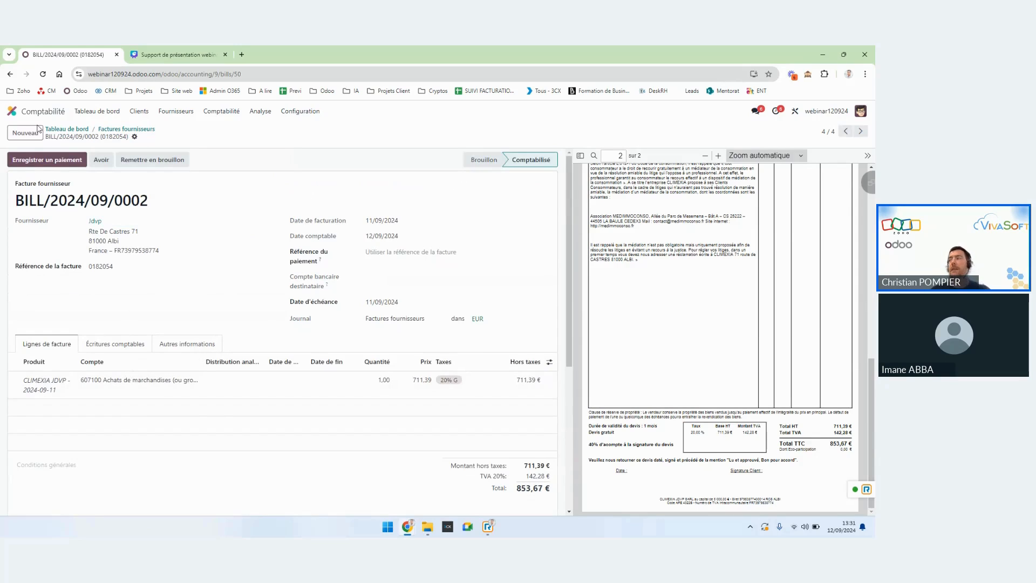
left_click(126, 129)
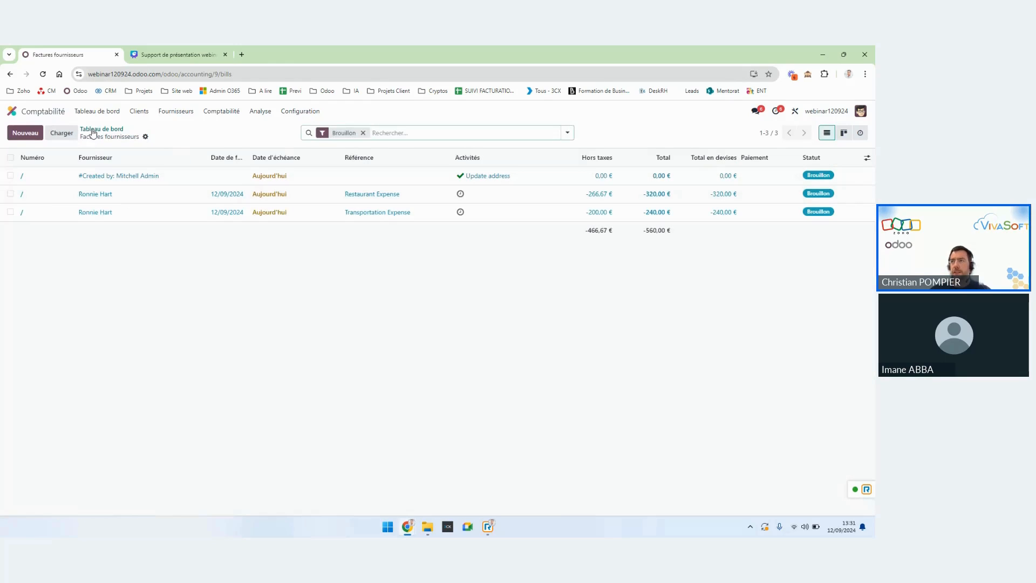
Look through the three remaining draft vendor bills one after another and return to the list.
left_click(106, 176)
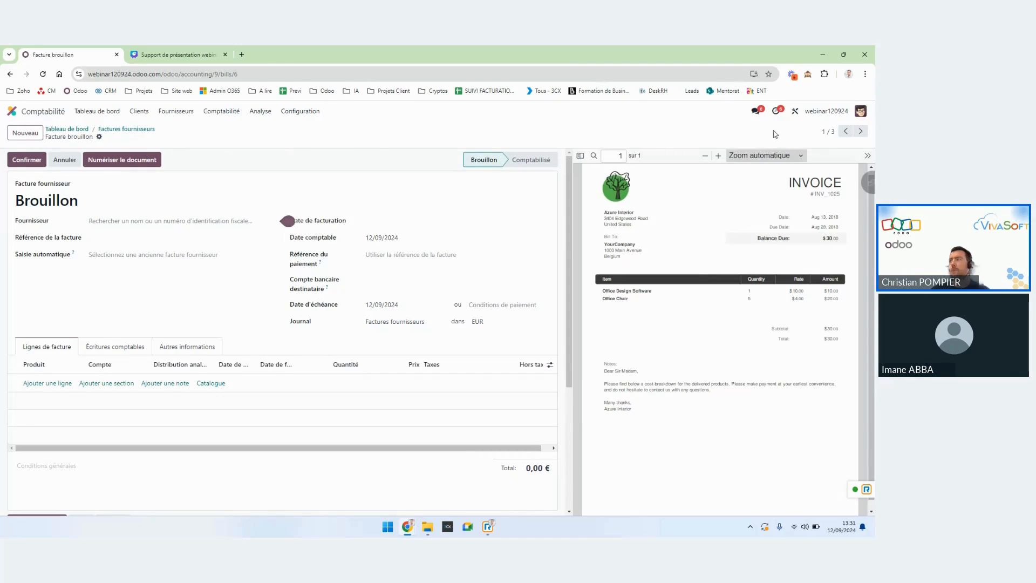
left_click(861, 132)
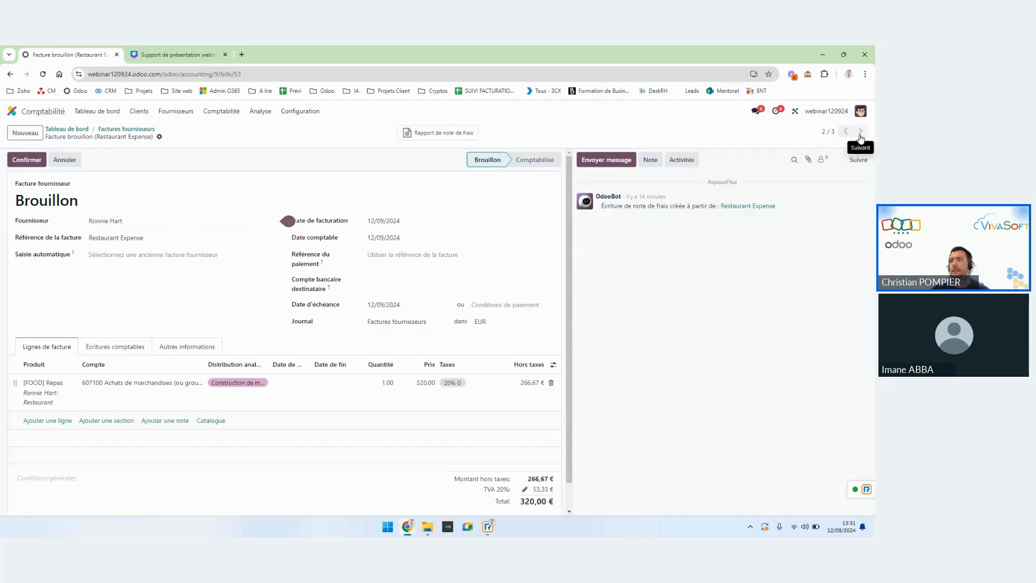
left_click(860, 132)
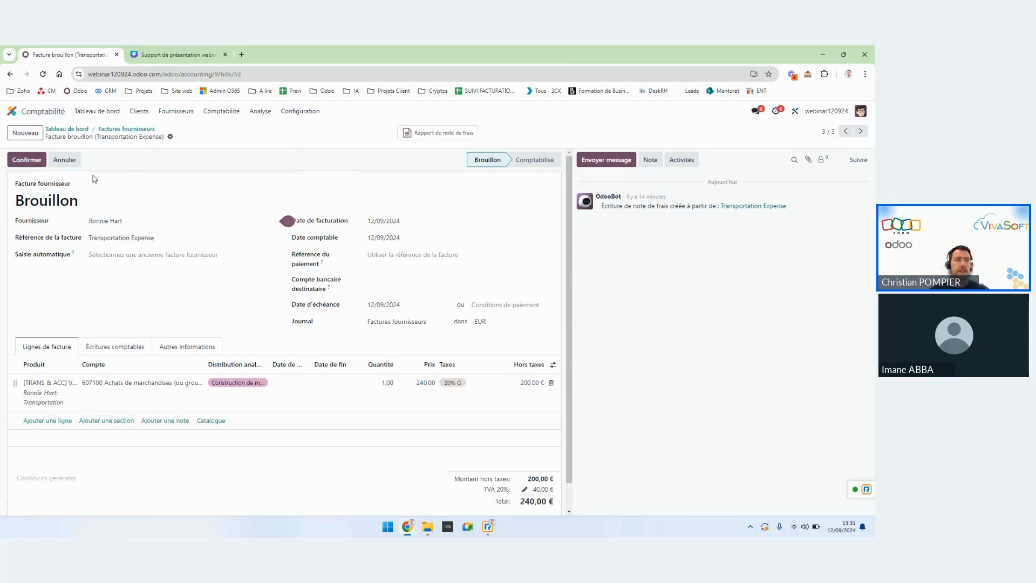
left_click(117, 129)
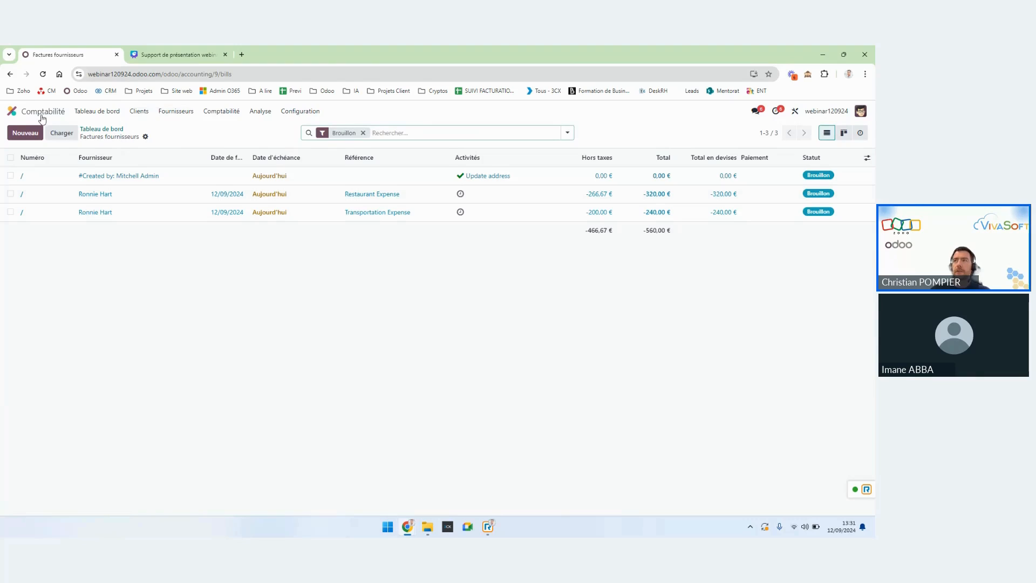
Open the Banque journal's reconciliation and match the Bank Fees transaction with the BNK1/2024/00004 Prepayment entry.
left_click(96, 112)
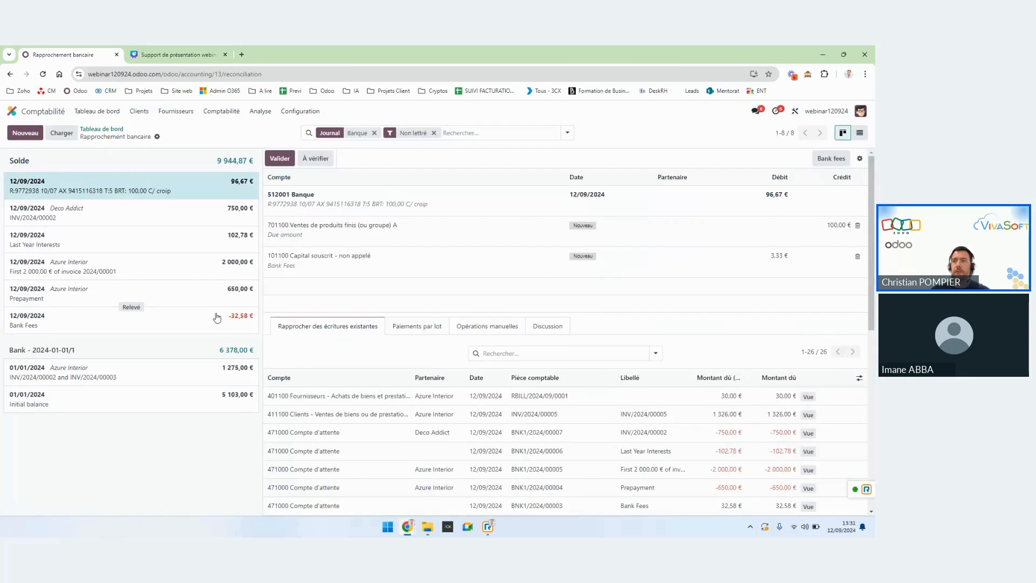
left_click(214, 323)
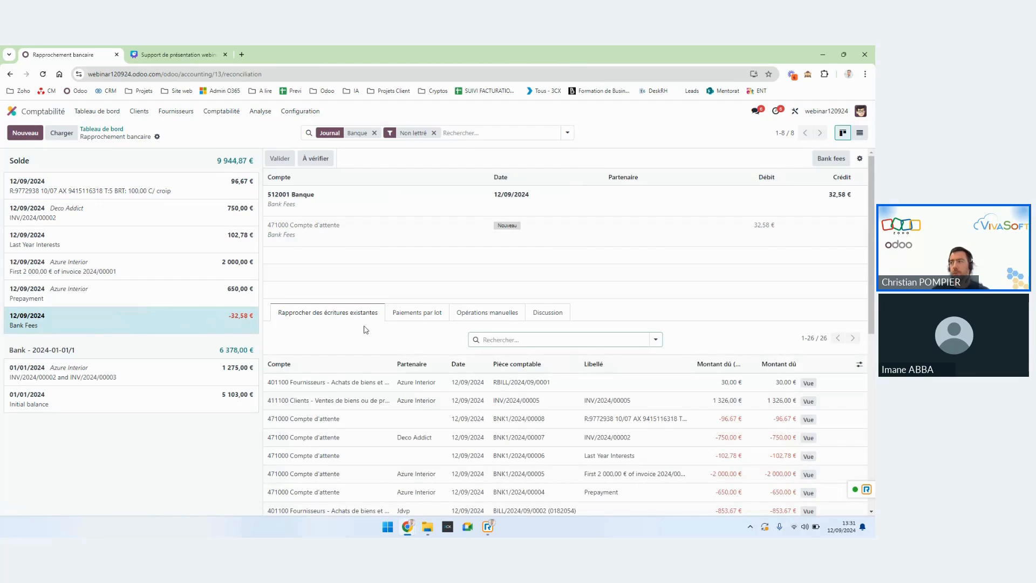
scroll(580, 337, "down", 2)
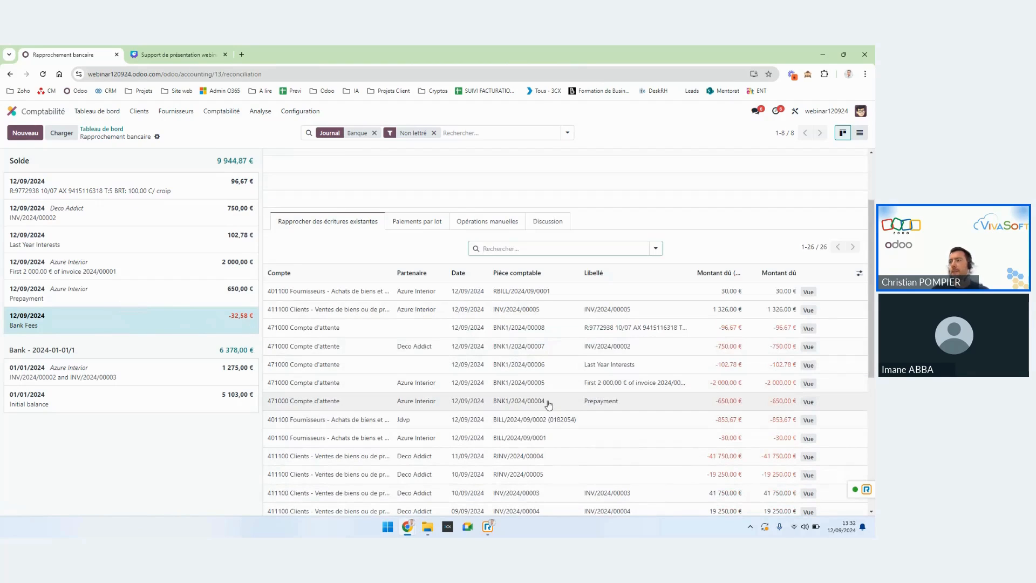
scroll(381, 338, "up", 2)
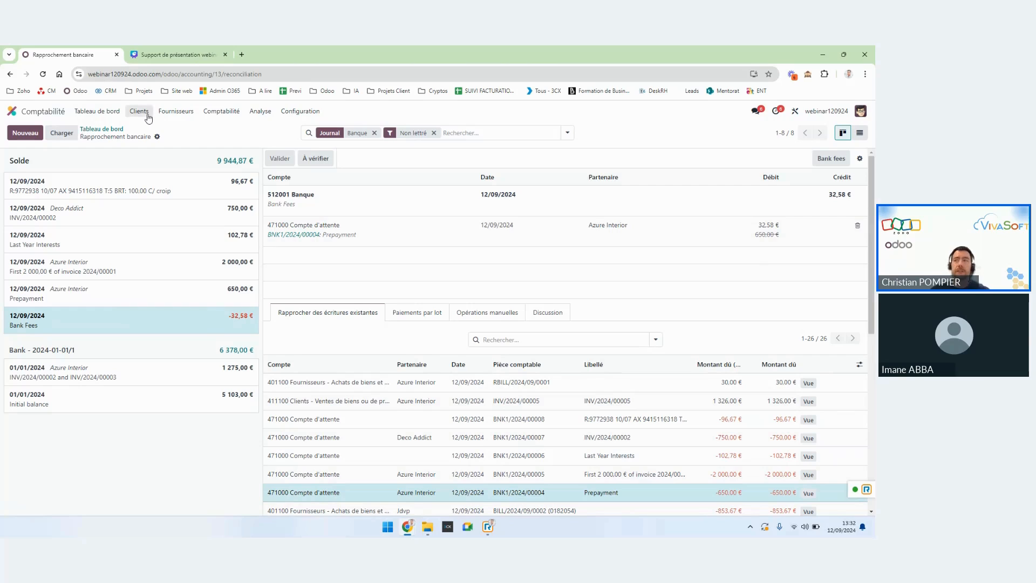
left_click(176, 110)
left_click(149, 112)
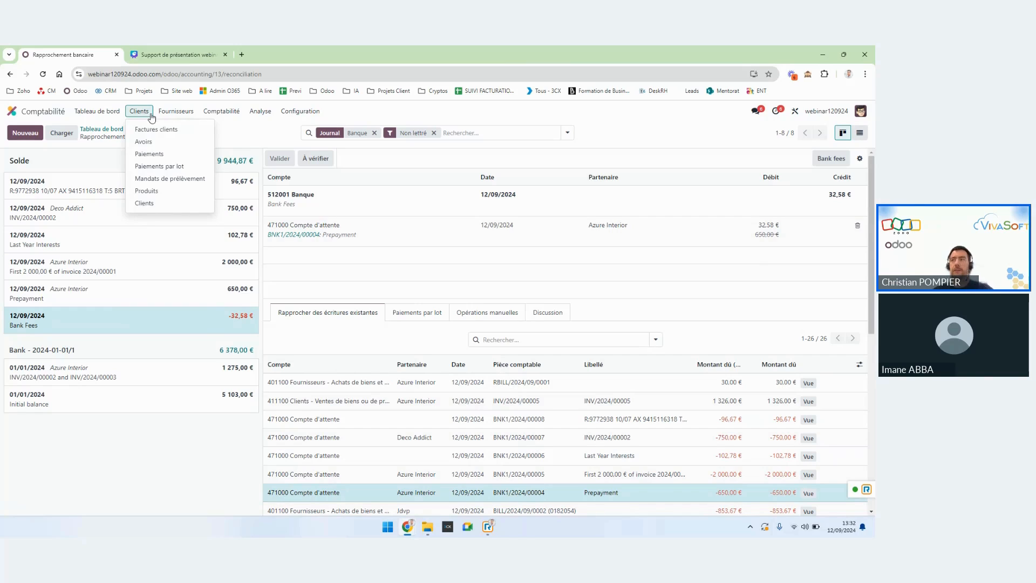
left_click(277, 130)
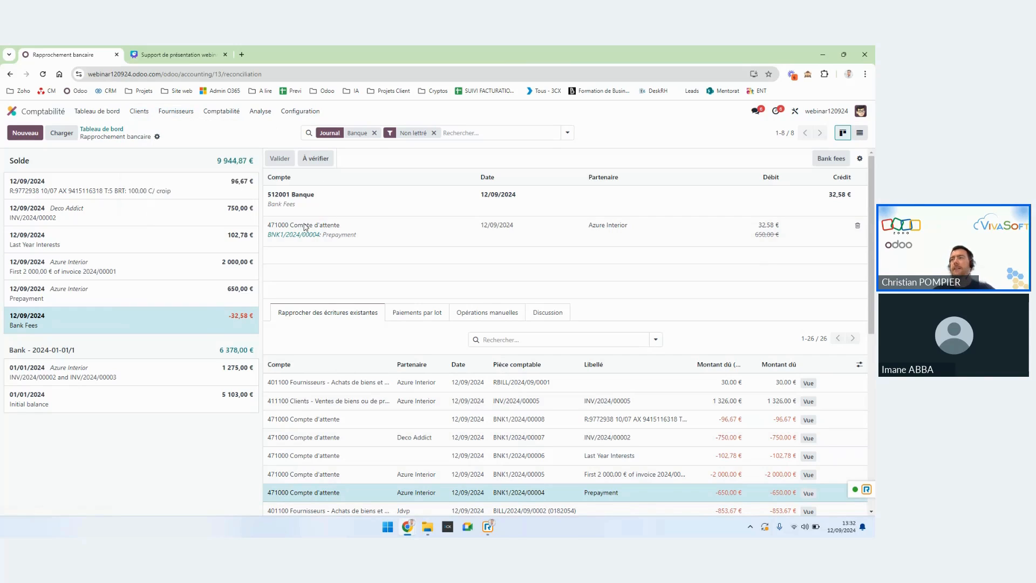
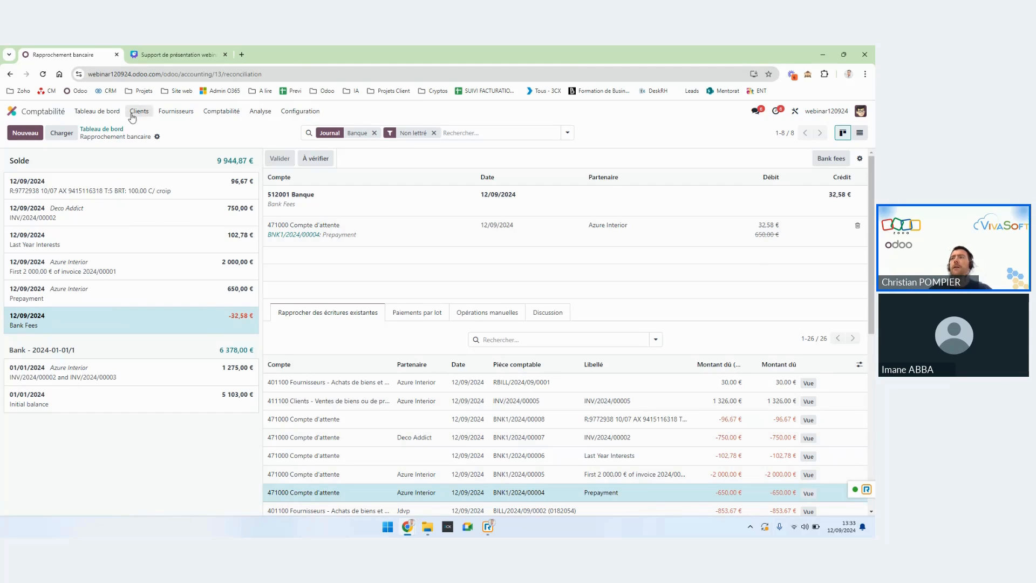
Open the full vendor bills list and select the four posted unpaid bills.
left_click(164, 114)
left_click(189, 130)
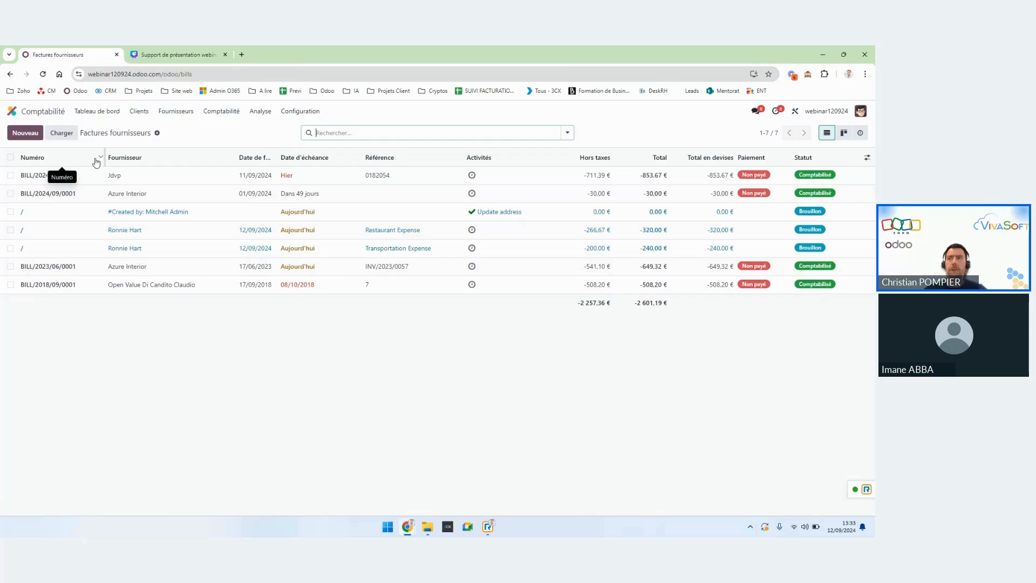
left_click(11, 175)
left_click(11, 193)
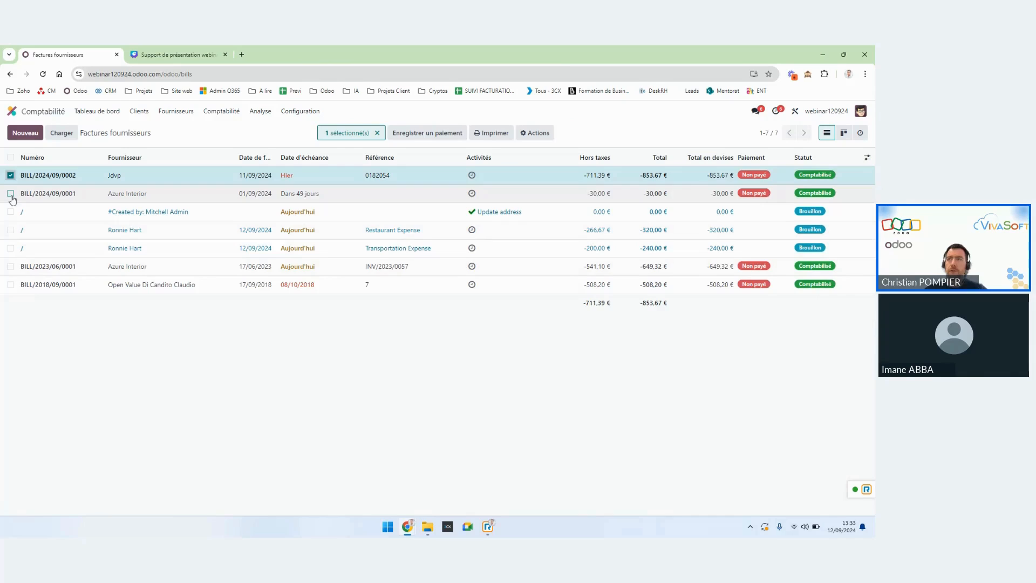
left_click(10, 267)
left_click(10, 285)
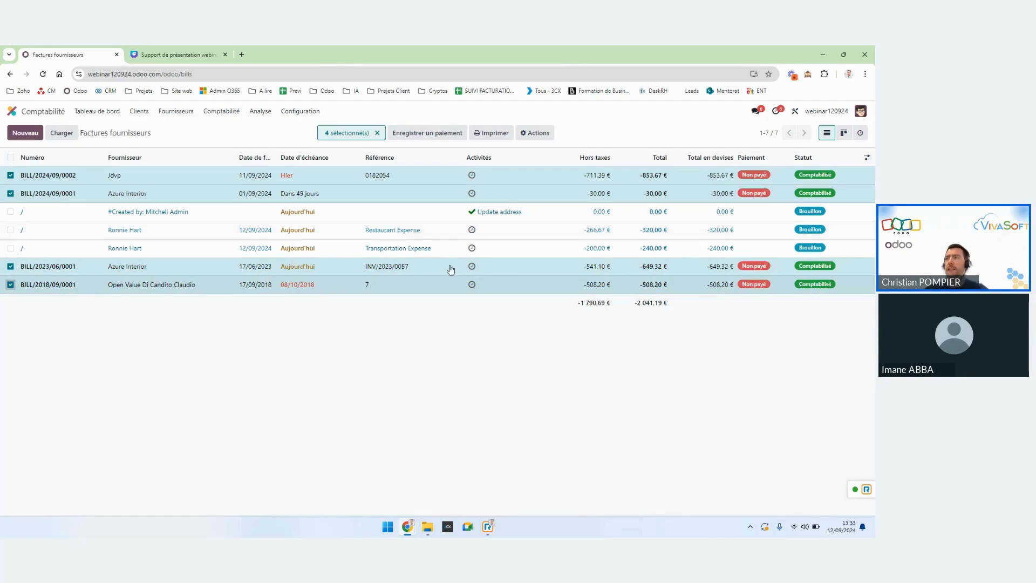
Try to register payments for the selected bills from the Banque journal with SEPA Credit Transfer as payment method.
left_click(441, 137)
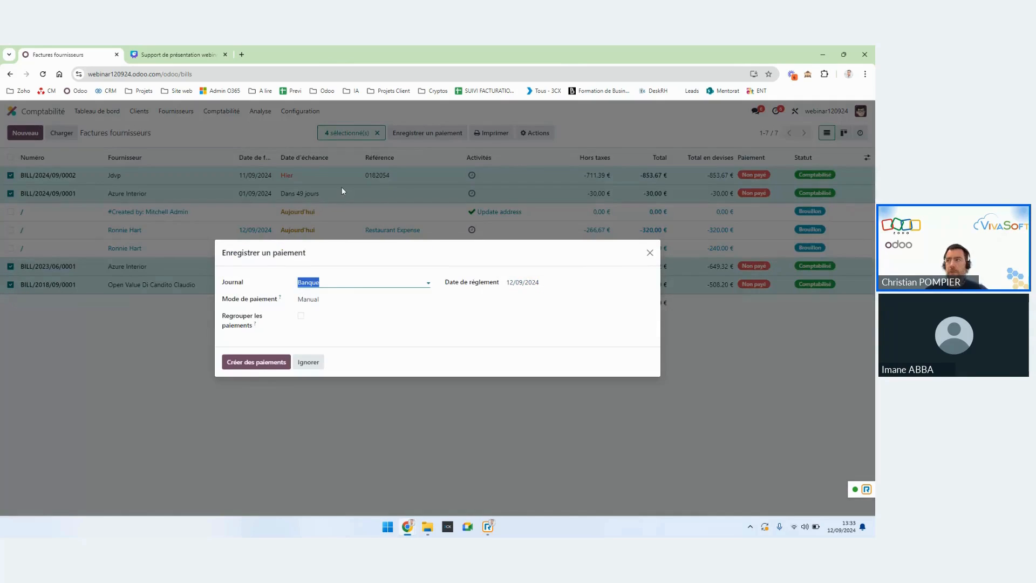
left_click(333, 299)
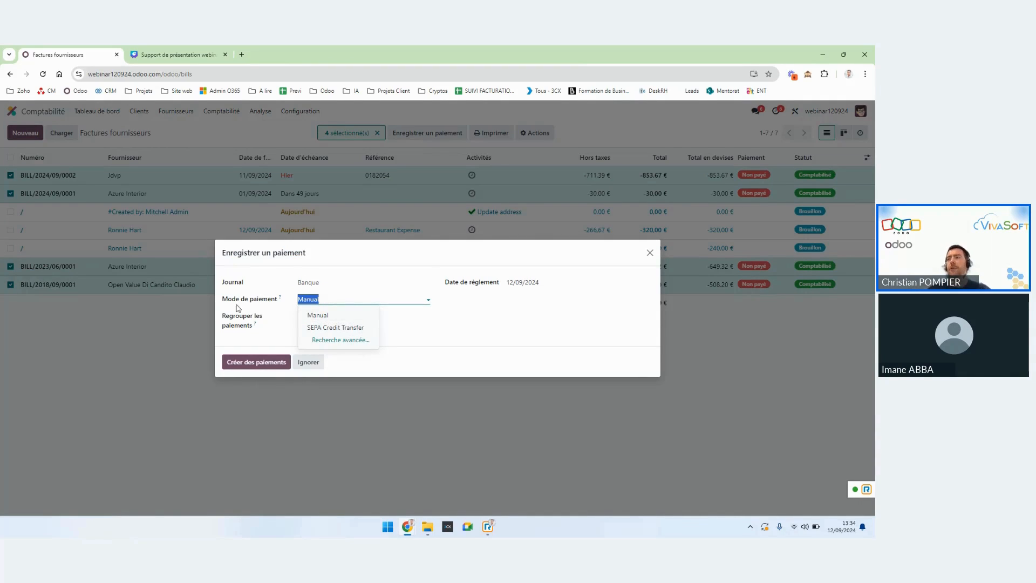
left_click(327, 329)
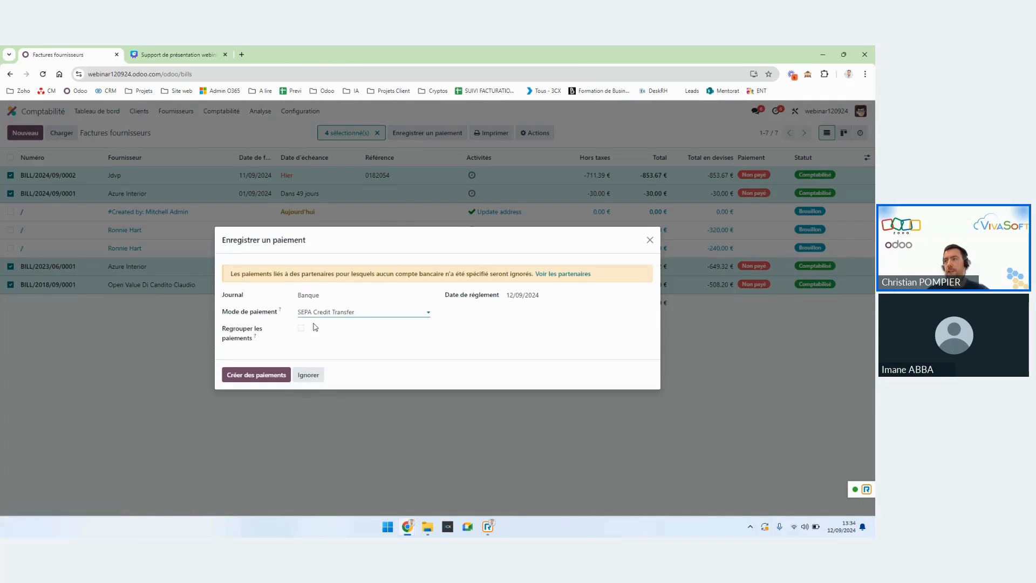
left_click(250, 374)
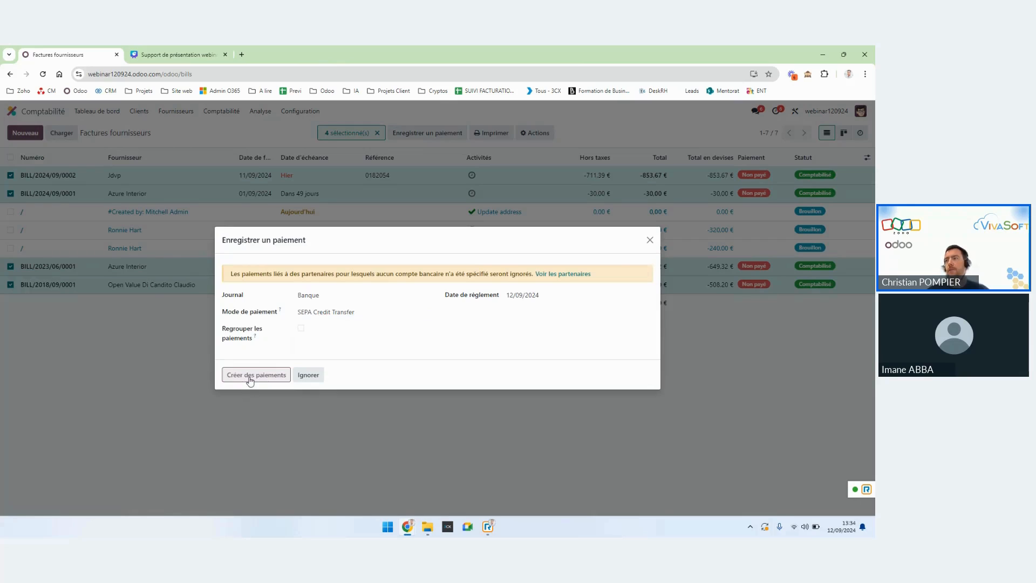
Open the partners flagged as lacking a bank account and examine Azure Interior's accounting details and bank accounts.
left_click_drag(238, 274, 471, 273)
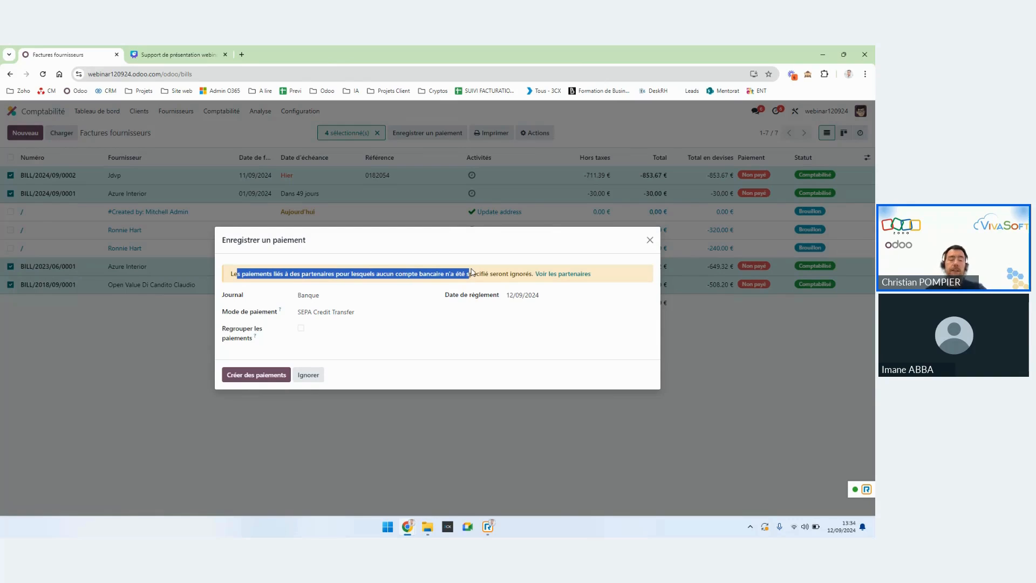
left_click(546, 274)
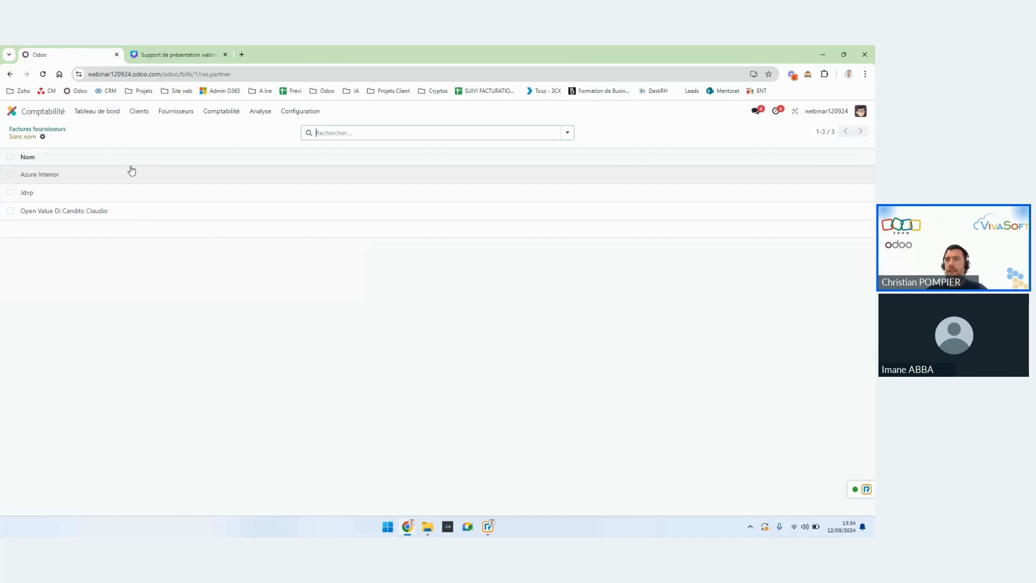
left_click(60, 177)
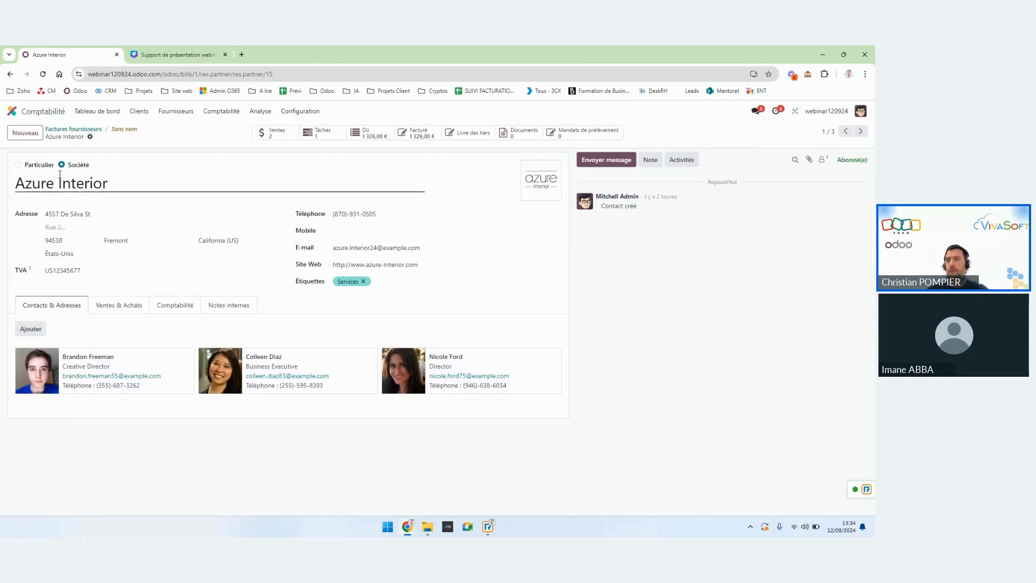
left_click(172, 303)
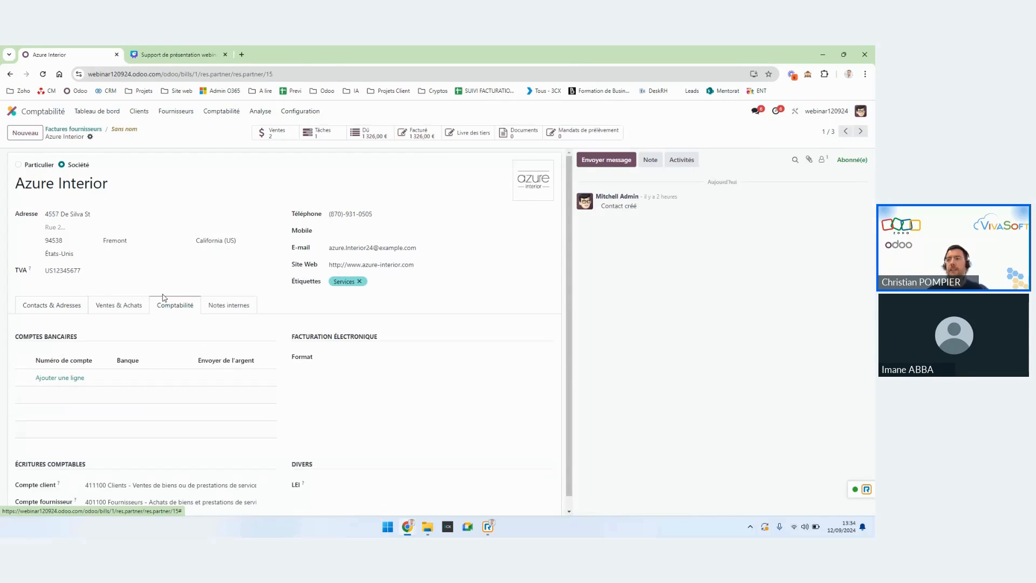
scroll(165, 297, "down", 1)
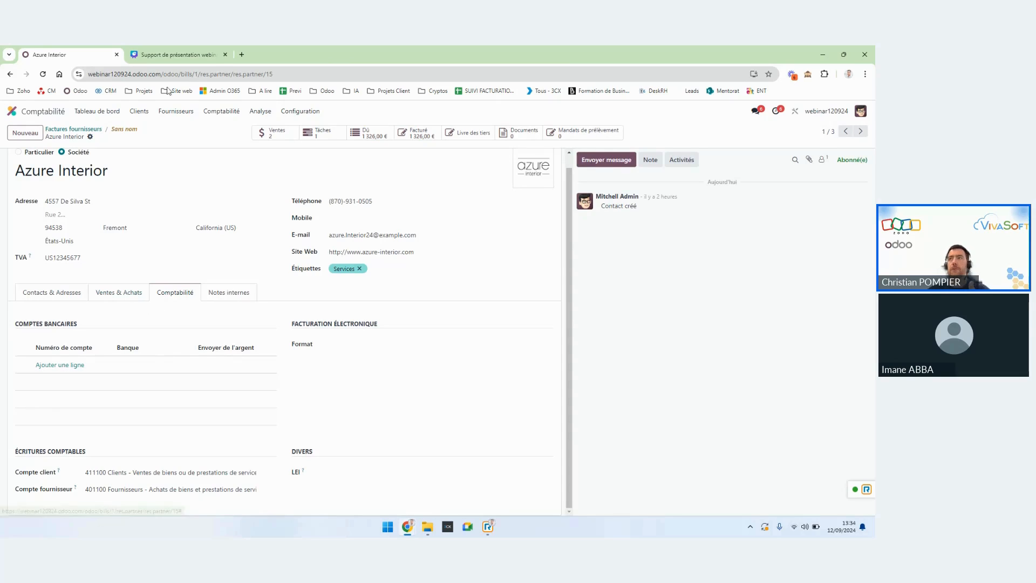
Return to the vendor bills list and reselect the four posted unpaid bills.
left_click(176, 111)
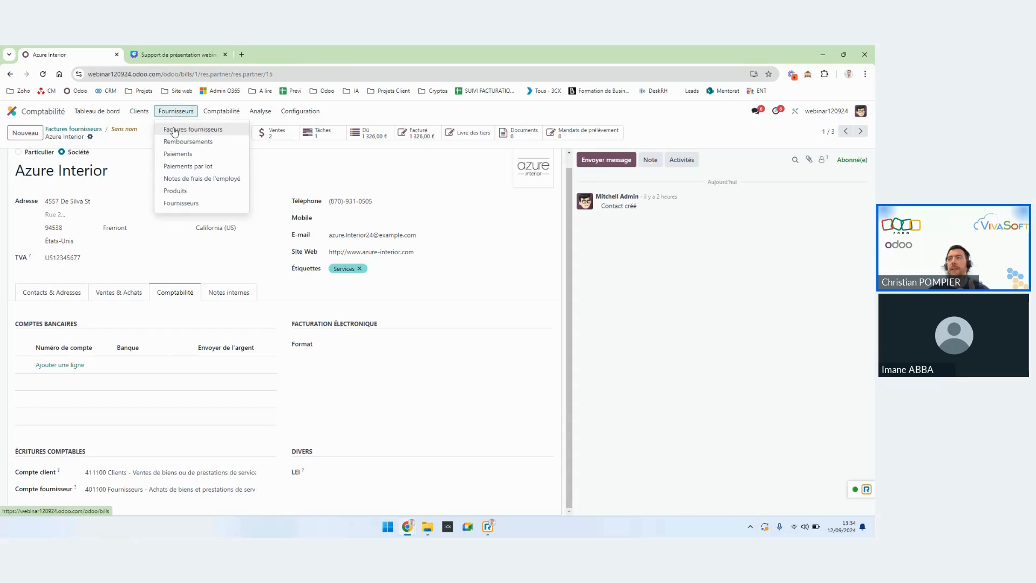
left_click(172, 131)
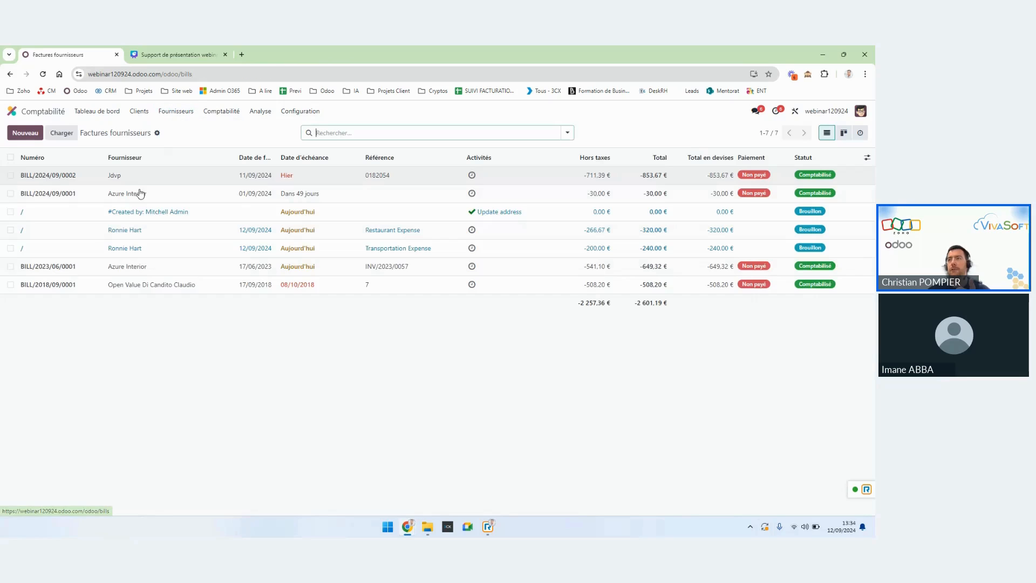
left_click(10, 175)
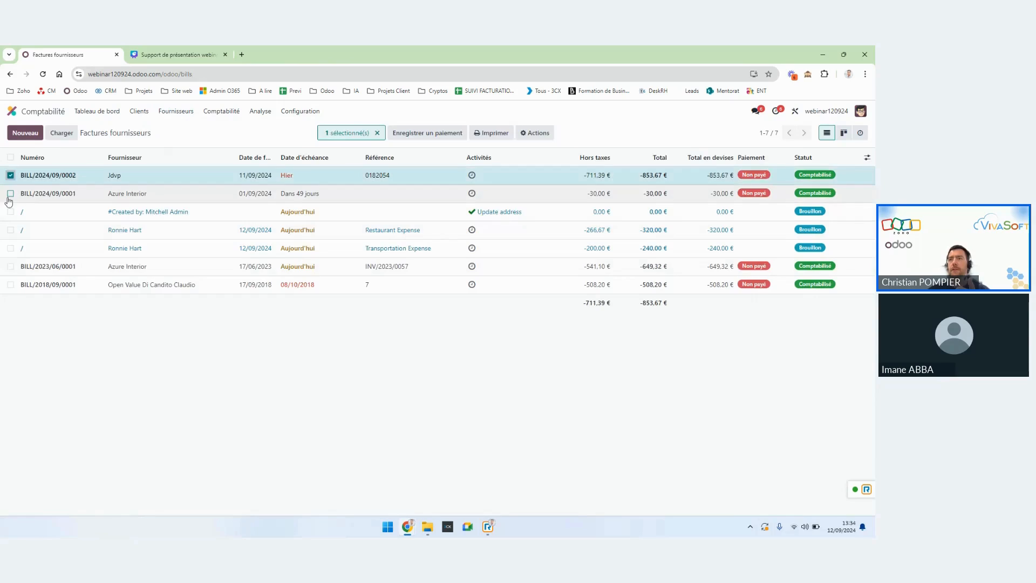
left_click(10, 193)
left_click(10, 266)
left_click(10, 285)
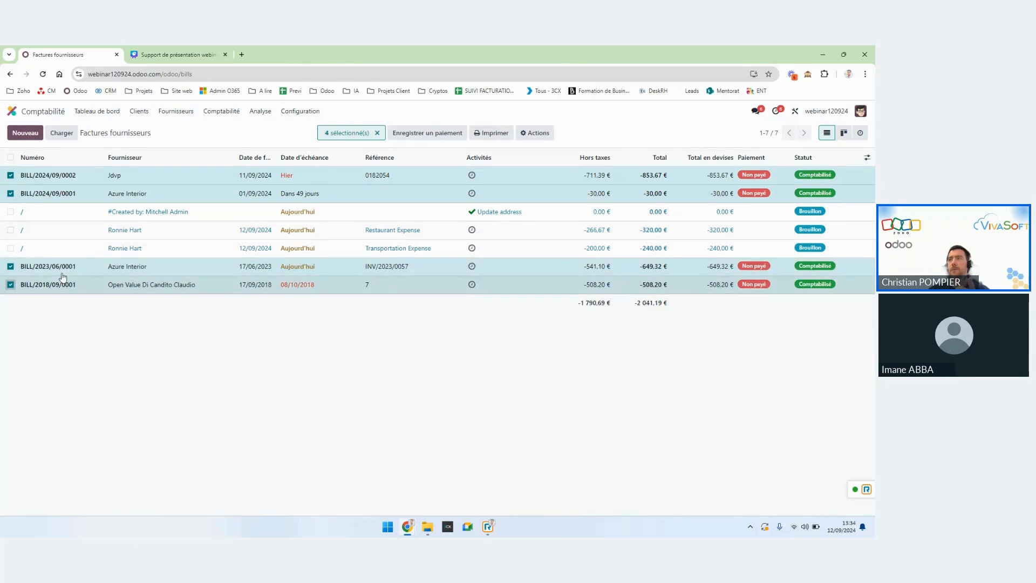
Try again to create SEPA Credit Transfer payments for the four bills and close the payment dialog.
left_click(437, 133)
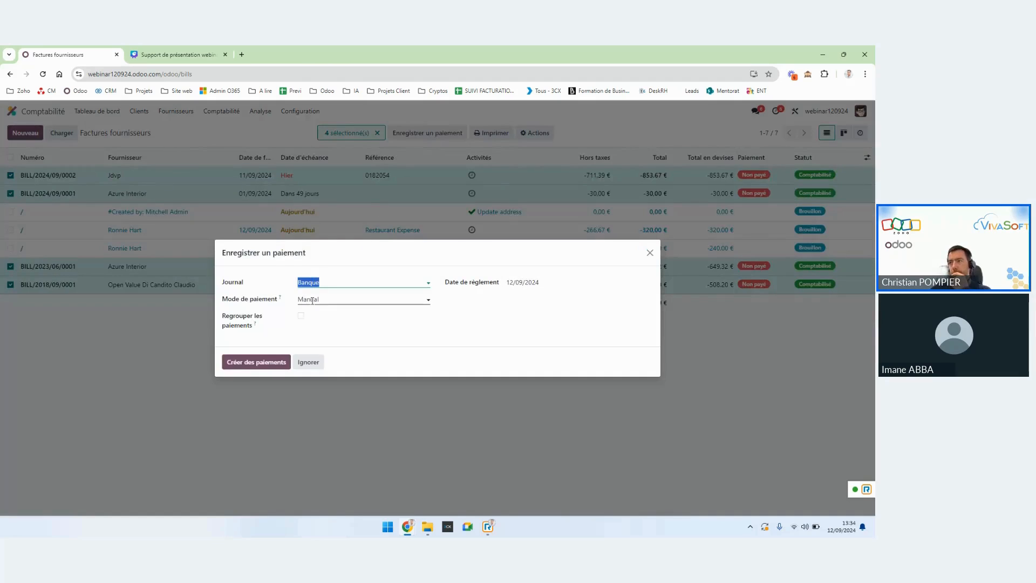
left_click(313, 299)
left_click(335, 327)
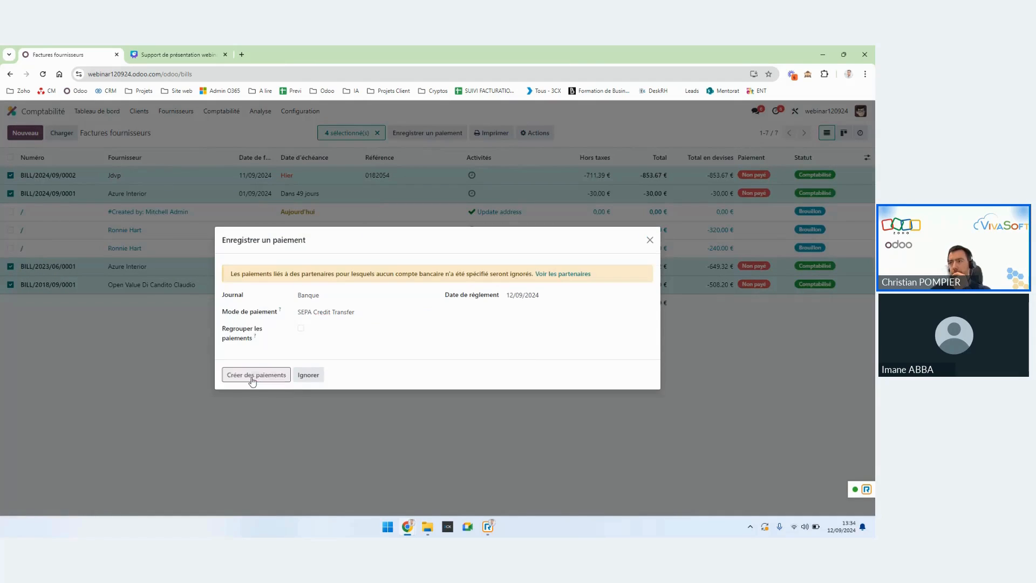
left_click(252, 377)
left_click(320, 339)
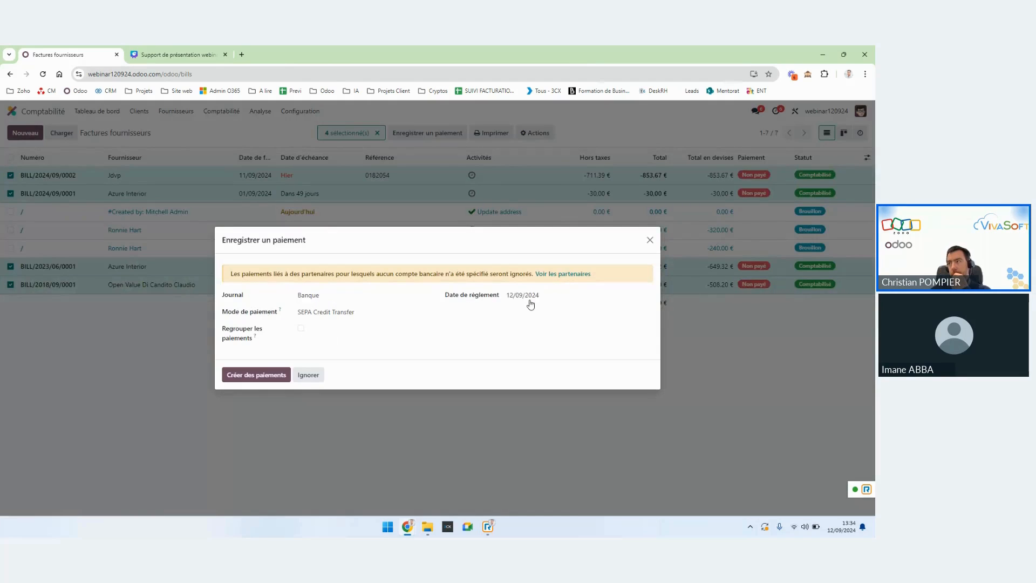
left_click(649, 241)
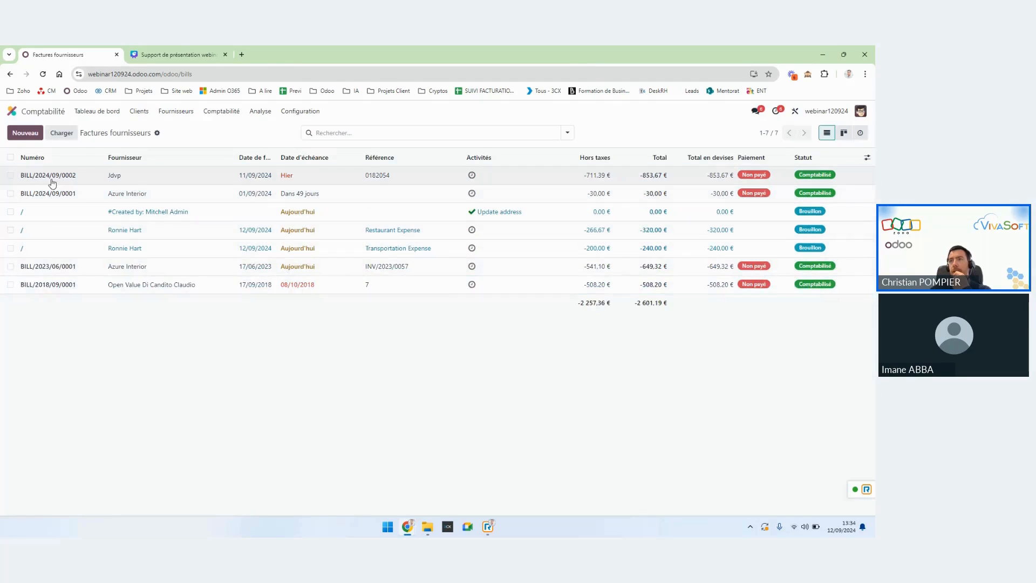
Try to register a SEPA Credit Transfer payment for the posted bill dated 17/09/2018, and close the payment dialog.
left_click(10, 285)
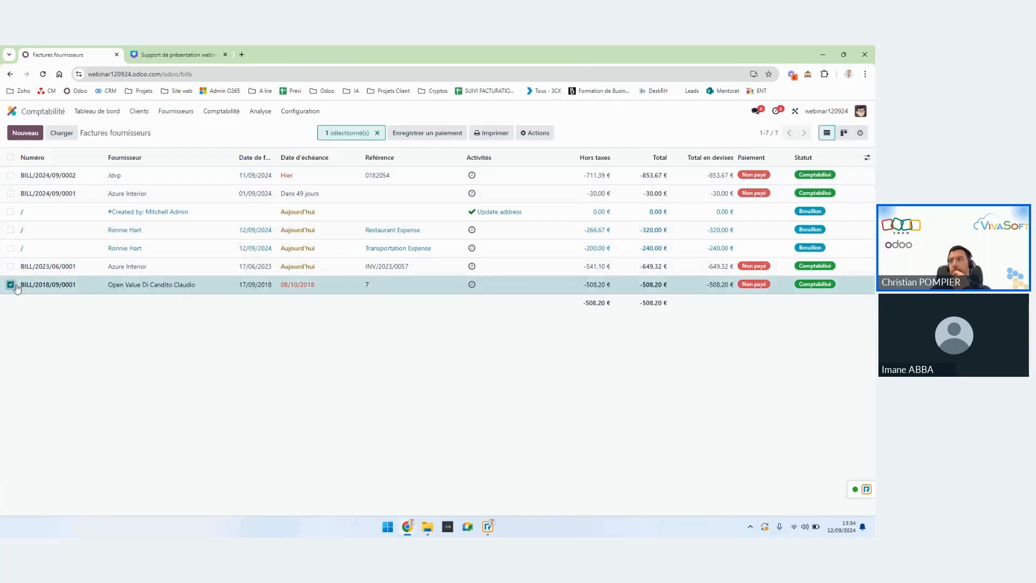
left_click(427, 133)
left_click(340, 312)
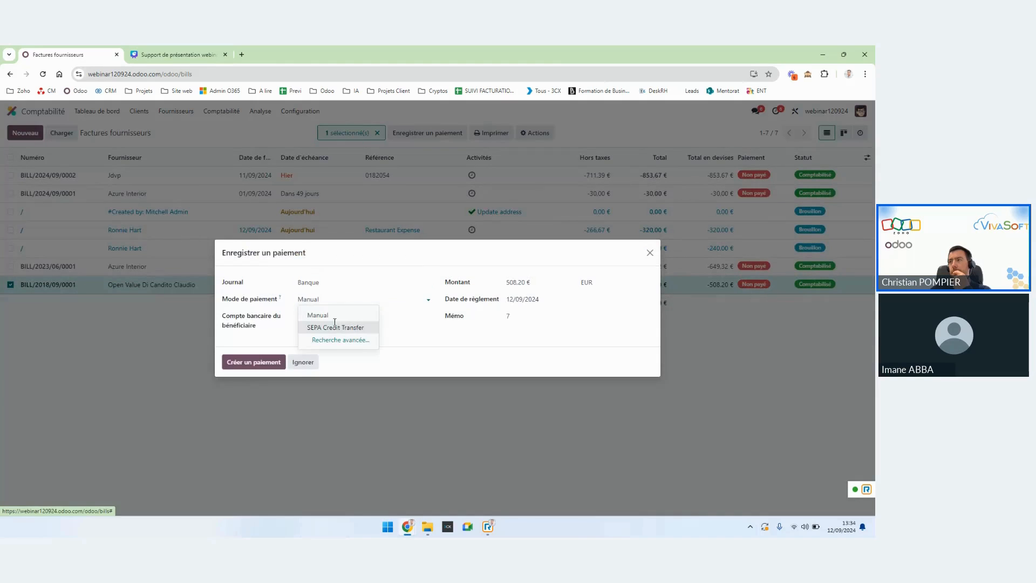
left_click(334, 326)
left_click(255, 375)
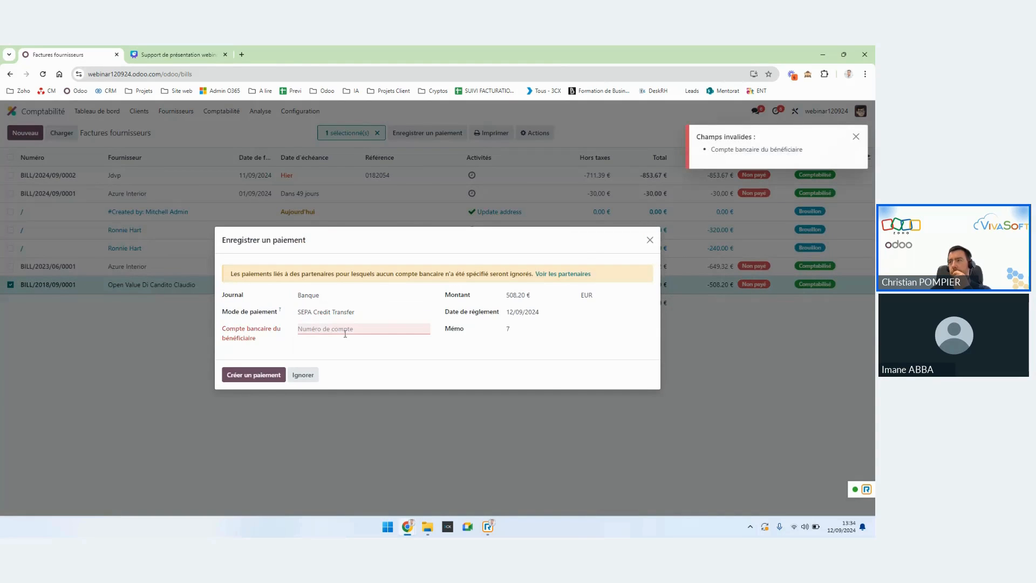
left_click(649, 240)
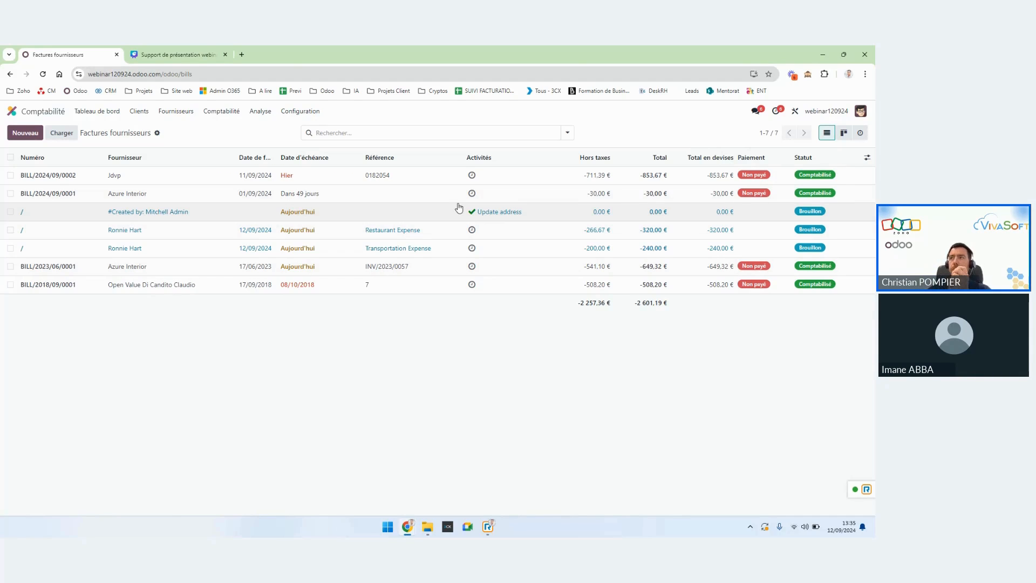
Open the online payment providers configuration and examine the available providers.
left_click(300, 111)
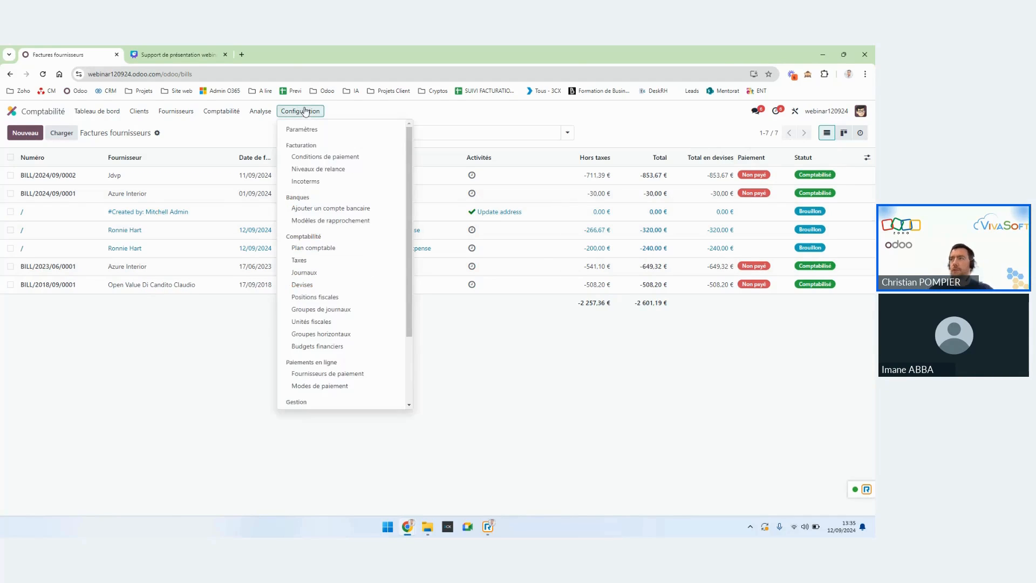
scroll(322, 305, "down", 2)
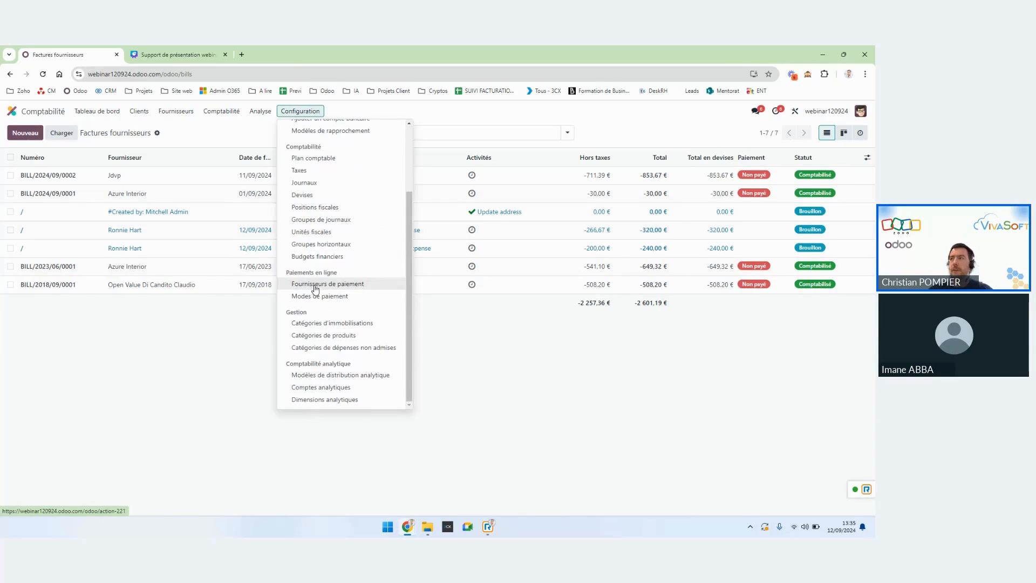
left_click(316, 286)
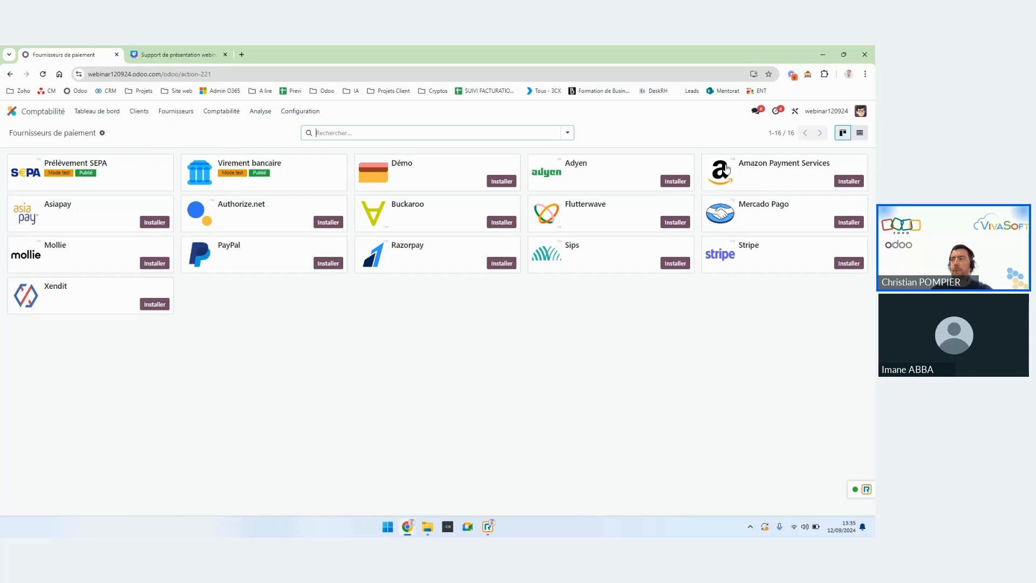
Open the customer invoices from the accounting dashboard and display them as a pivot table.
left_click(116, 114)
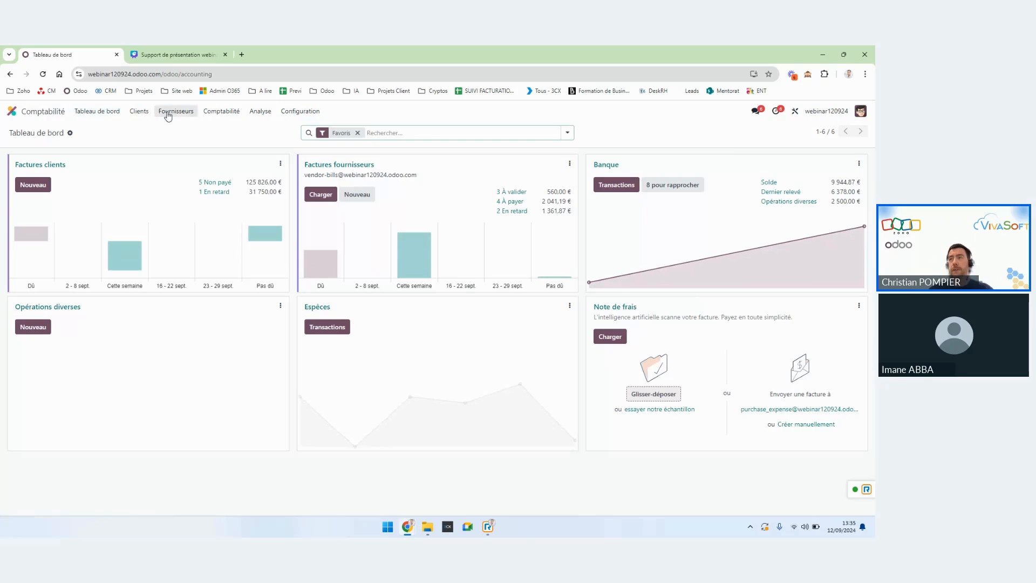
left_click(139, 112)
left_click(149, 133)
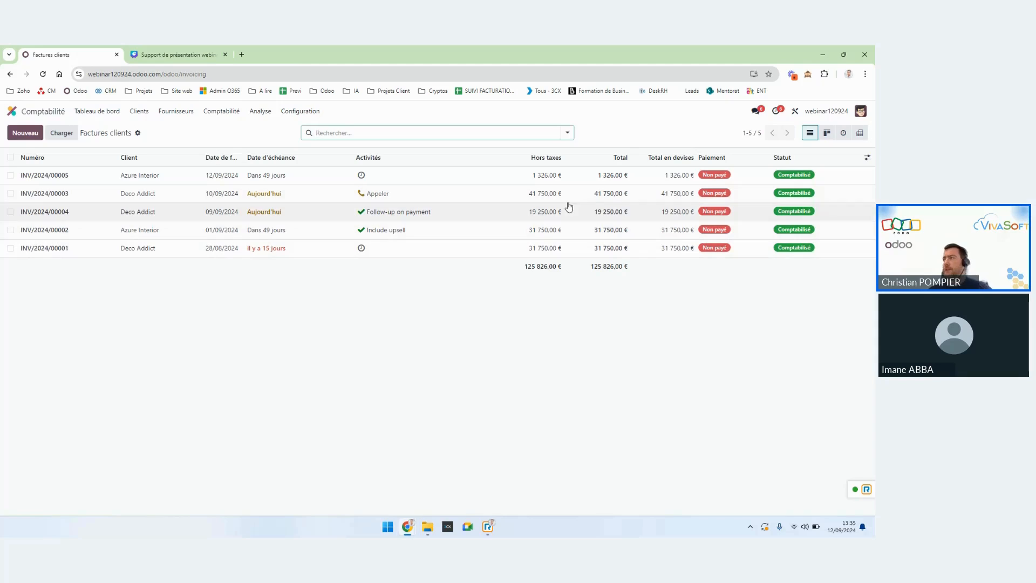
left_click(860, 134)
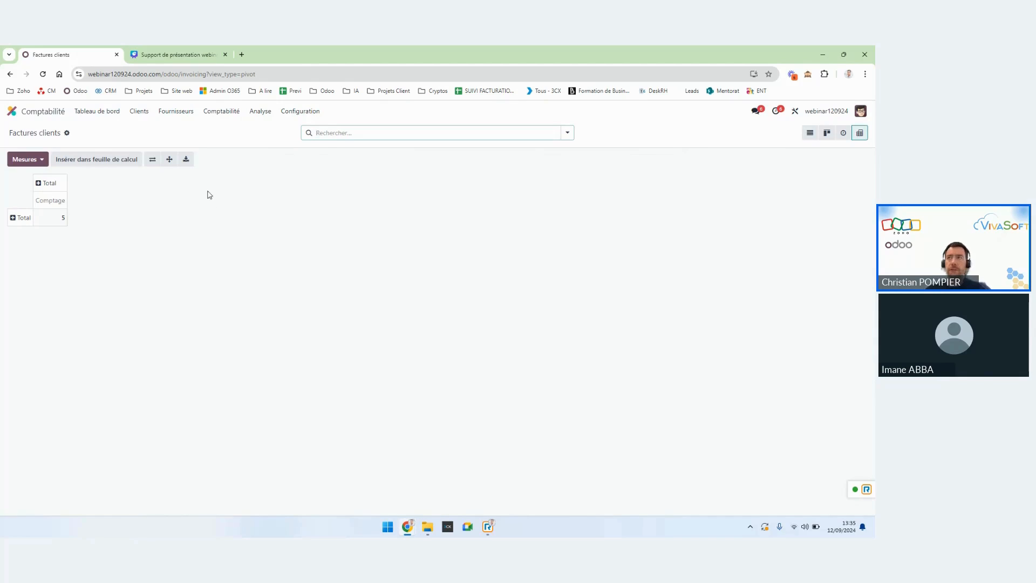
Replace the pivot's Comptage measure with Montant HT Signé and group its rows by invoice date per month.
left_click(41, 161)
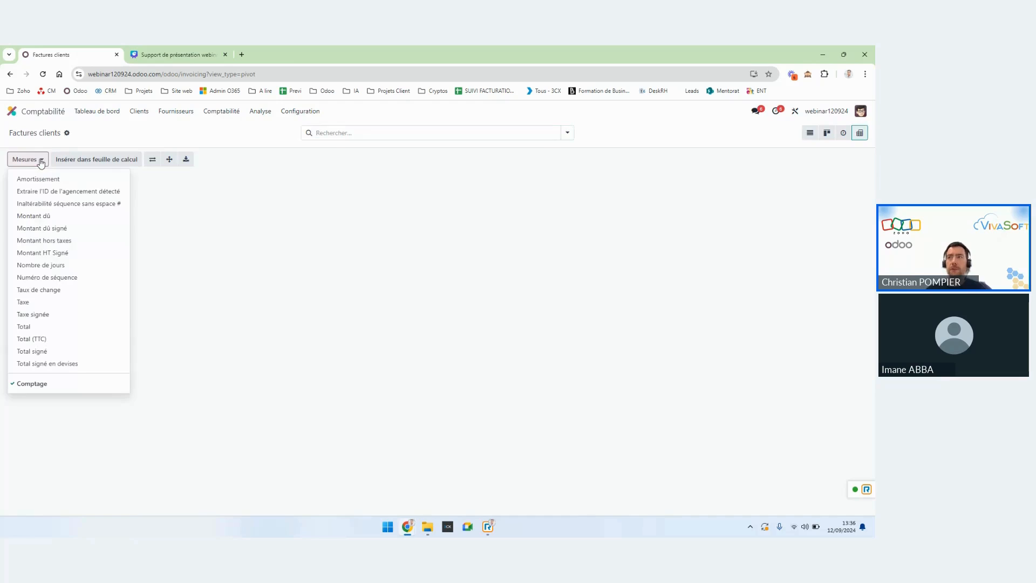
left_click(55, 253)
left_click(51, 383)
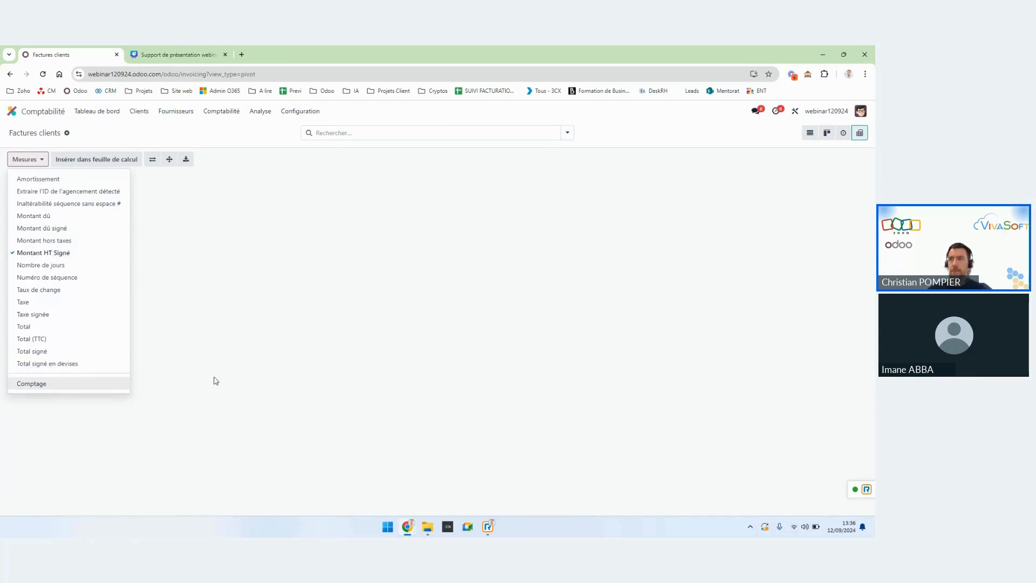
left_click(216, 381)
left_click(14, 219)
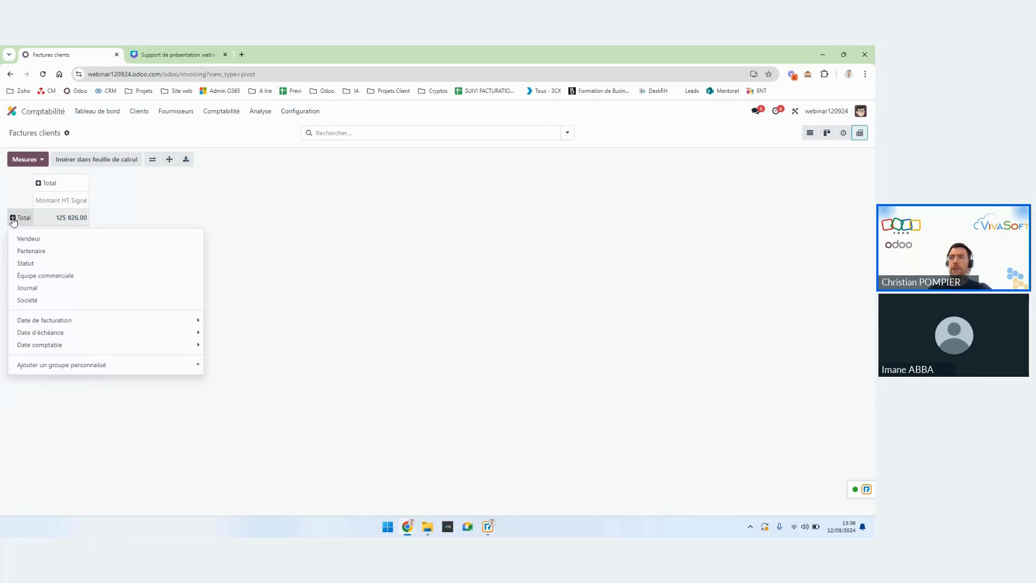
mouse_move(56, 322)
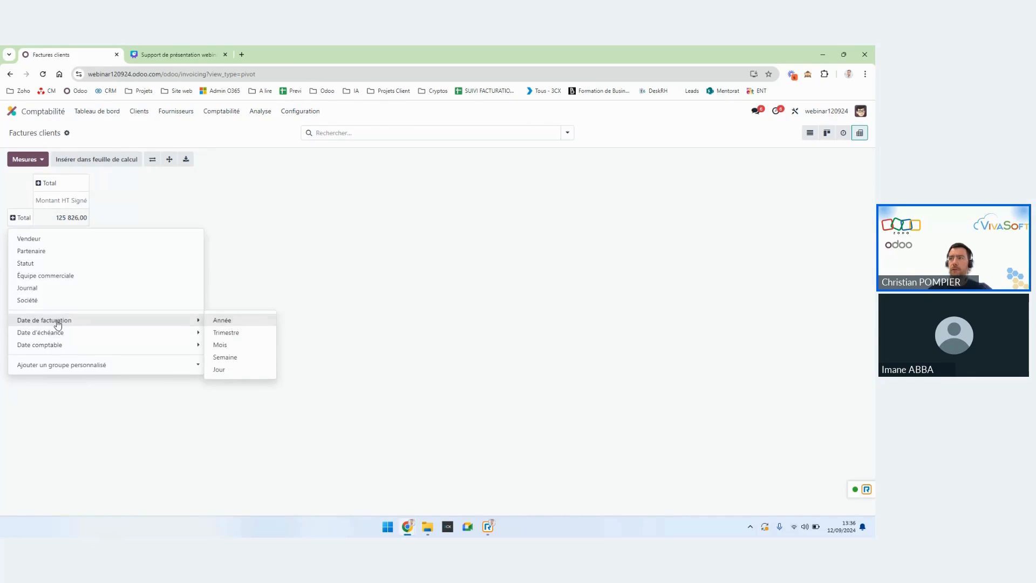
left_click(229, 345)
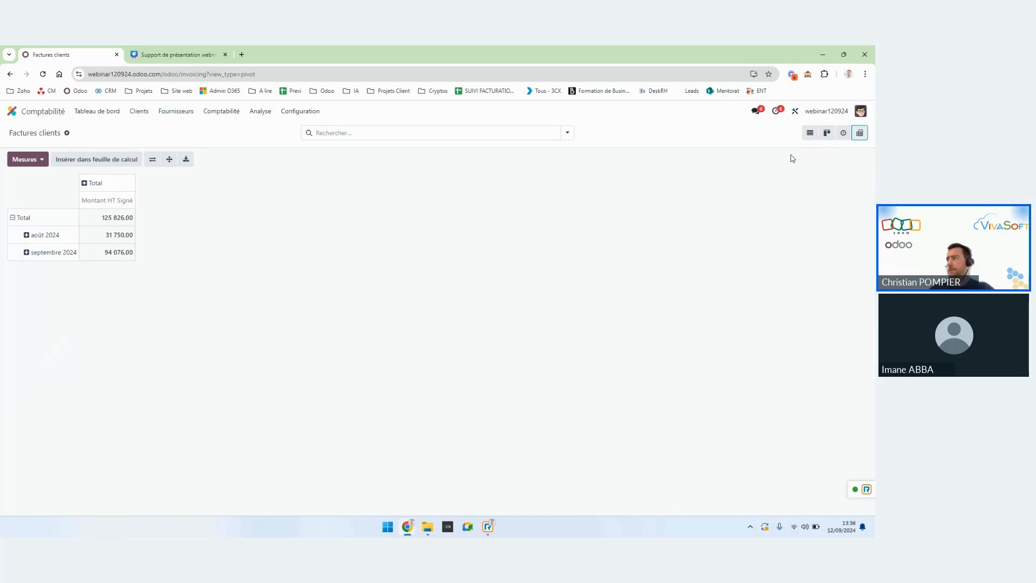
View the customer invoices as cards, return to the list, and briefly select and deselect all invoices.
left_click(827, 132)
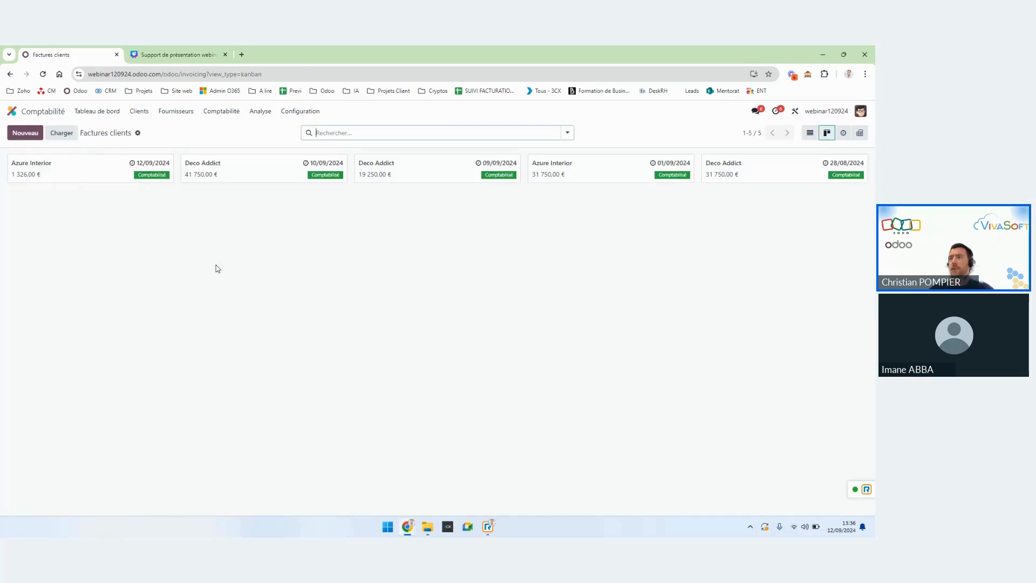
left_click(811, 133)
left_click(10, 157)
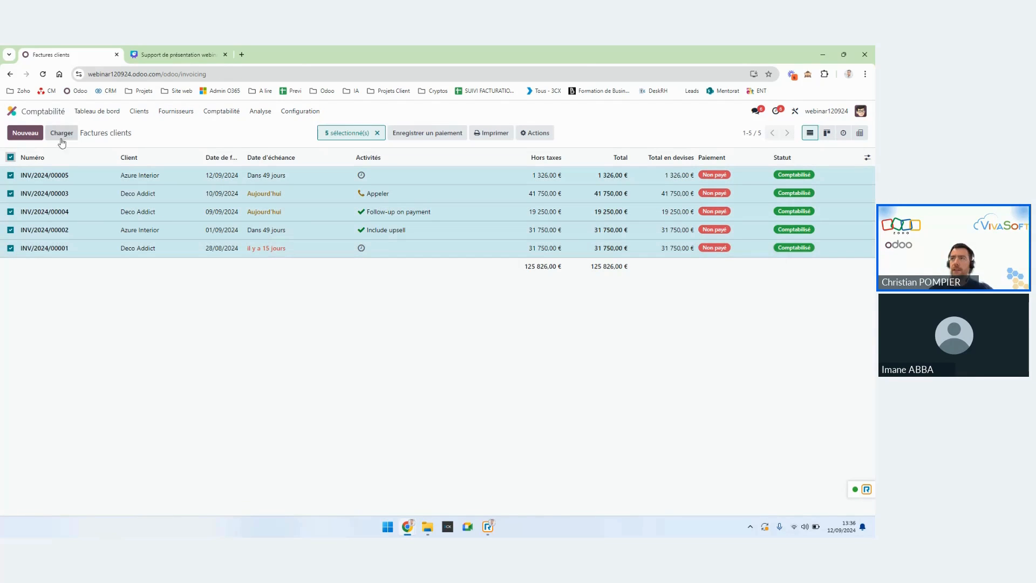
left_click(10, 157)
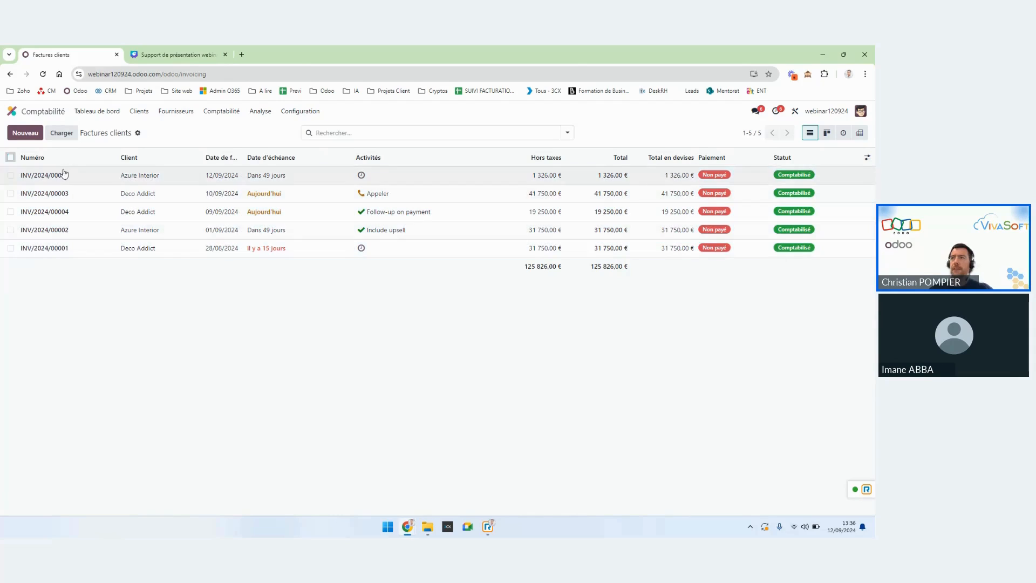
Insert the first 5 records of the customer invoices list, named Factures clients, into a new blank spreadsheet.
left_click(137, 133)
mouse_move(170, 180)
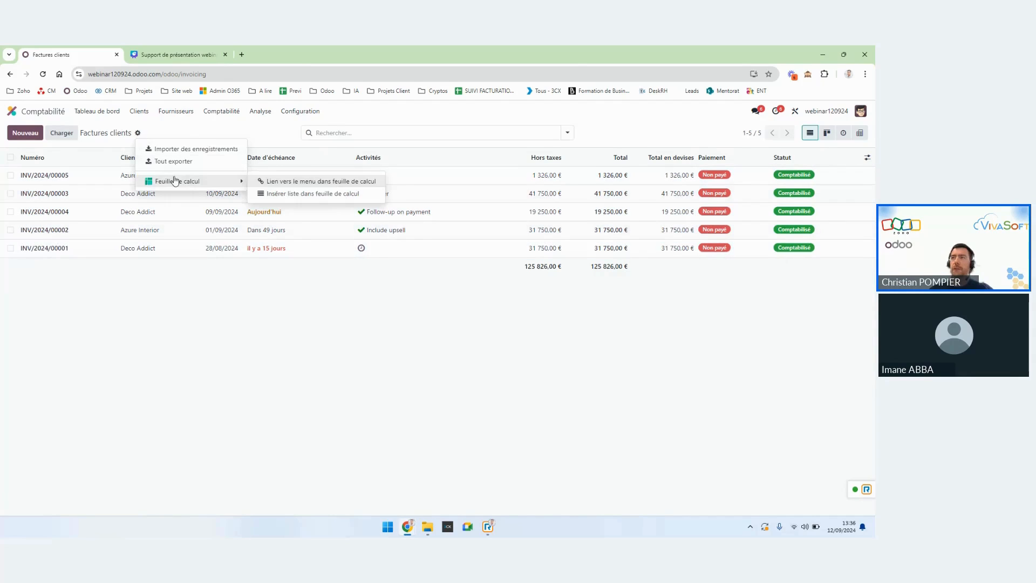
left_click(289, 194)
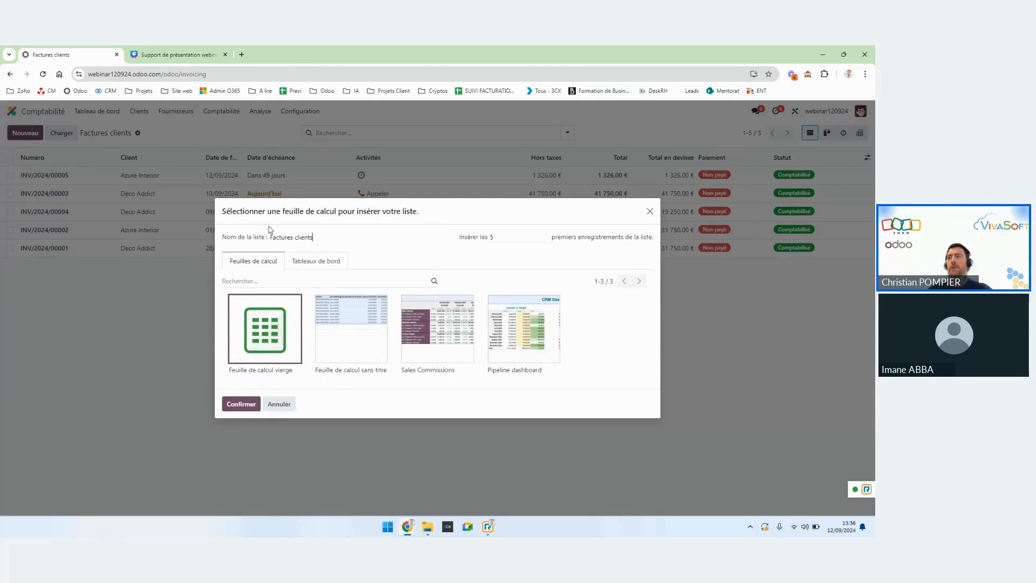
left_click(240, 404)
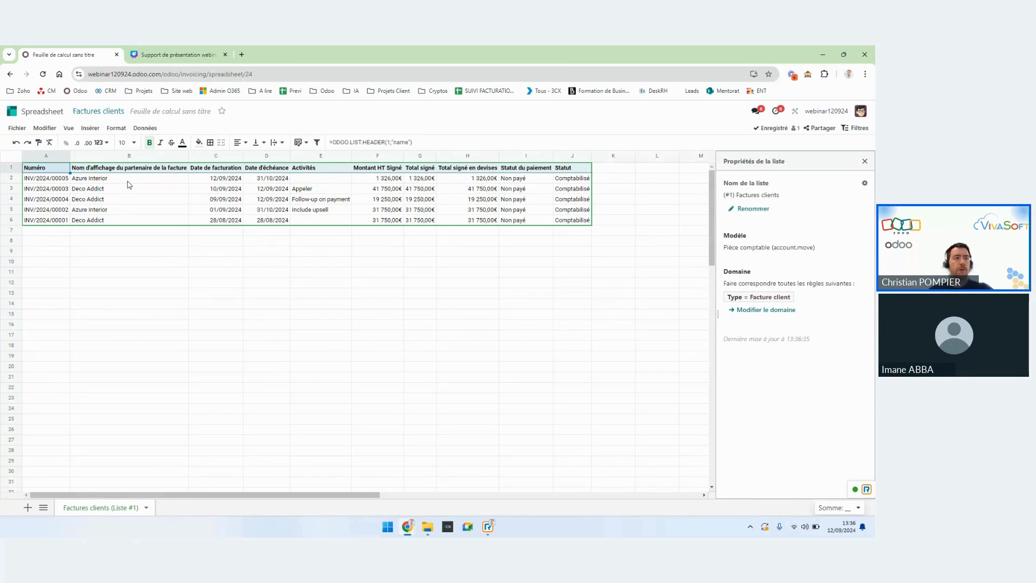
left_click(111, 242)
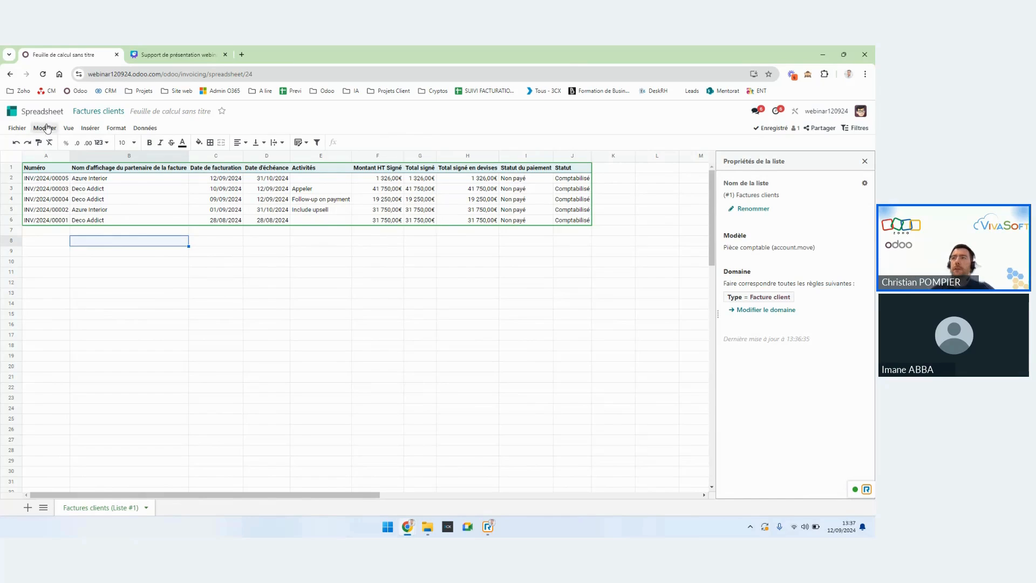
Open the Tableaux de bord app and examine the Ventes dashboard's monthly sales and best-performer tables.
left_click(13, 111)
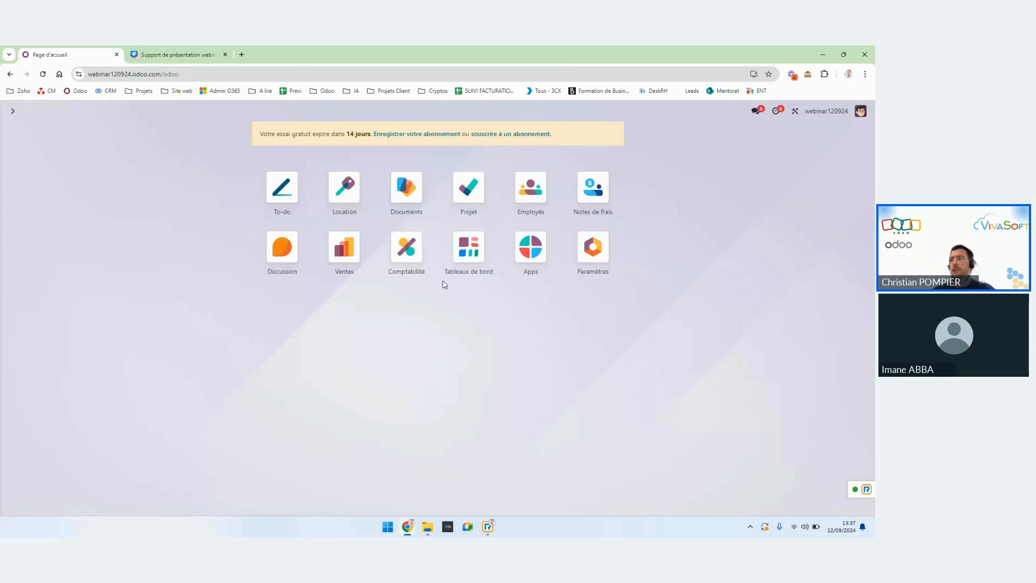
left_click(458, 274)
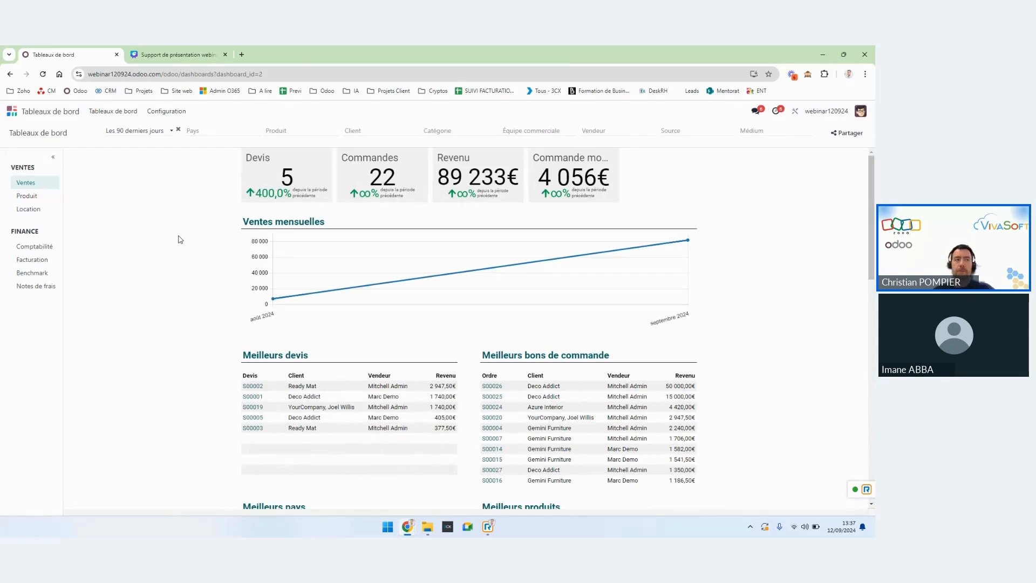
left_click(43, 111)
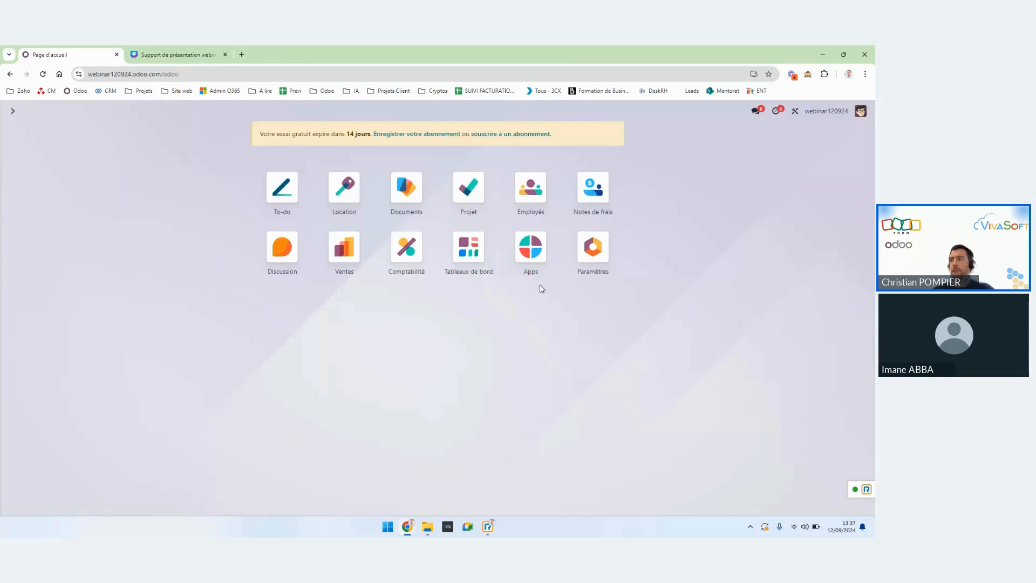
left_click(468, 247)
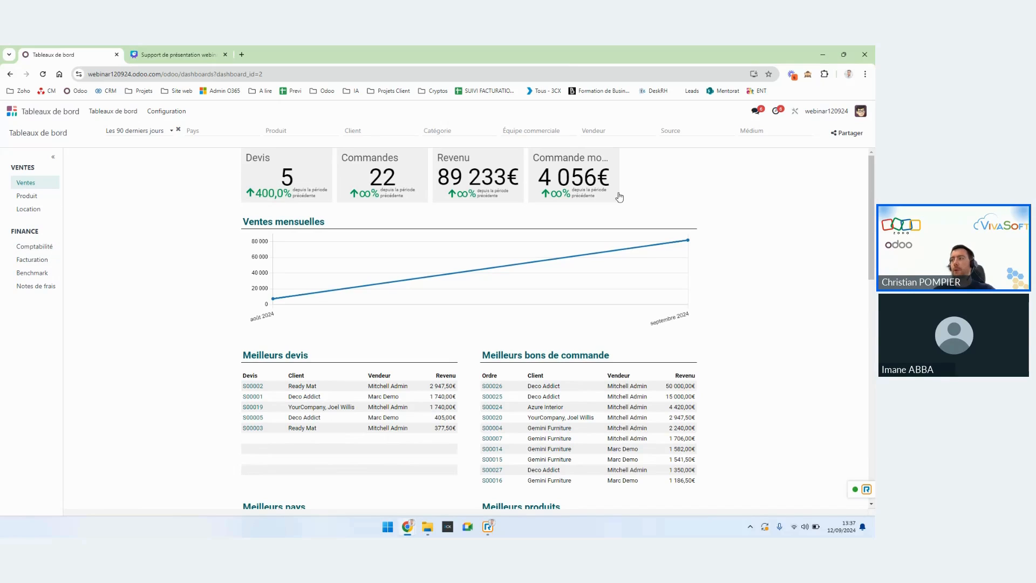
scroll(475, 346, "down", 2)
scroll(474, 334, "down", 1)
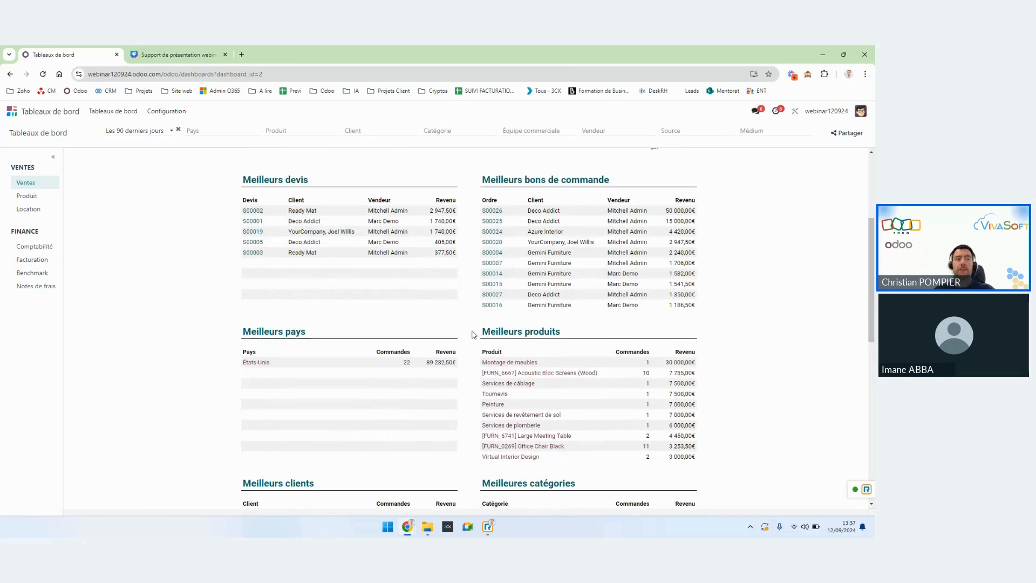
scroll(473, 330, "down", 4)
scroll(469, 327, "down", 3)
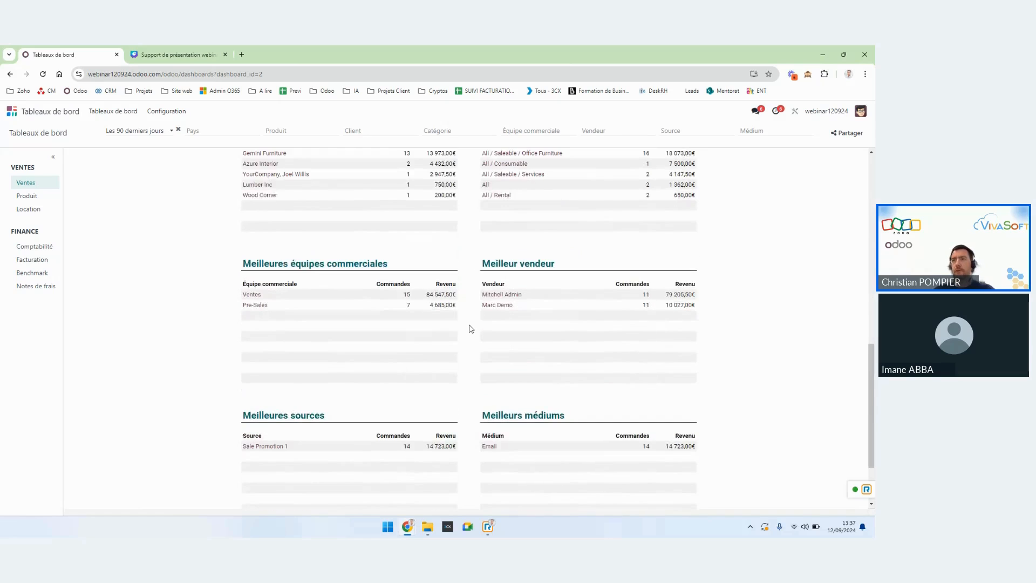
scroll(470, 326, "down", 2)
Browse the Location and Produit dashboards and examine the best-selling products and categories.
left_click(30, 196)
left_click(31, 211)
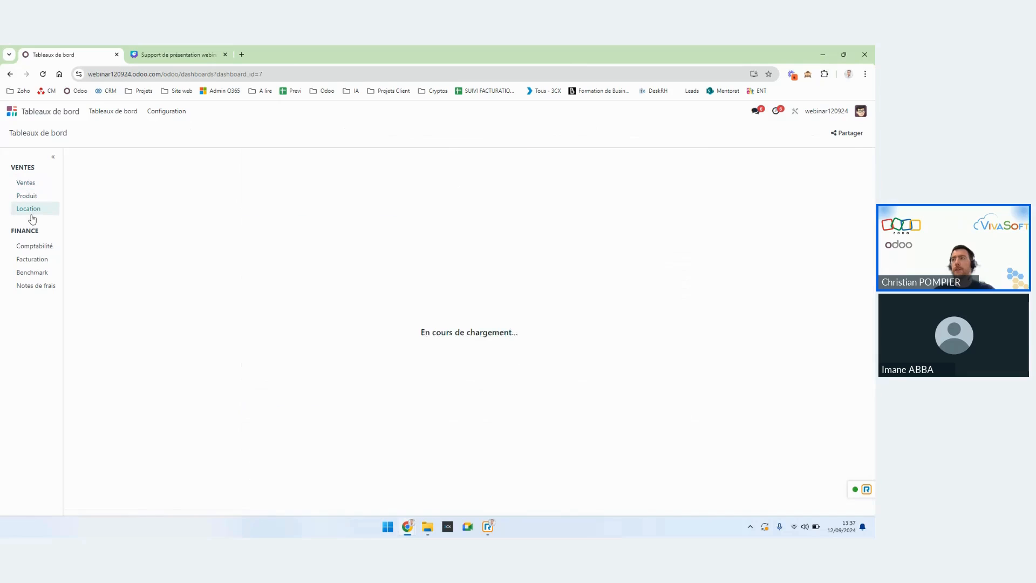
left_click(29, 197)
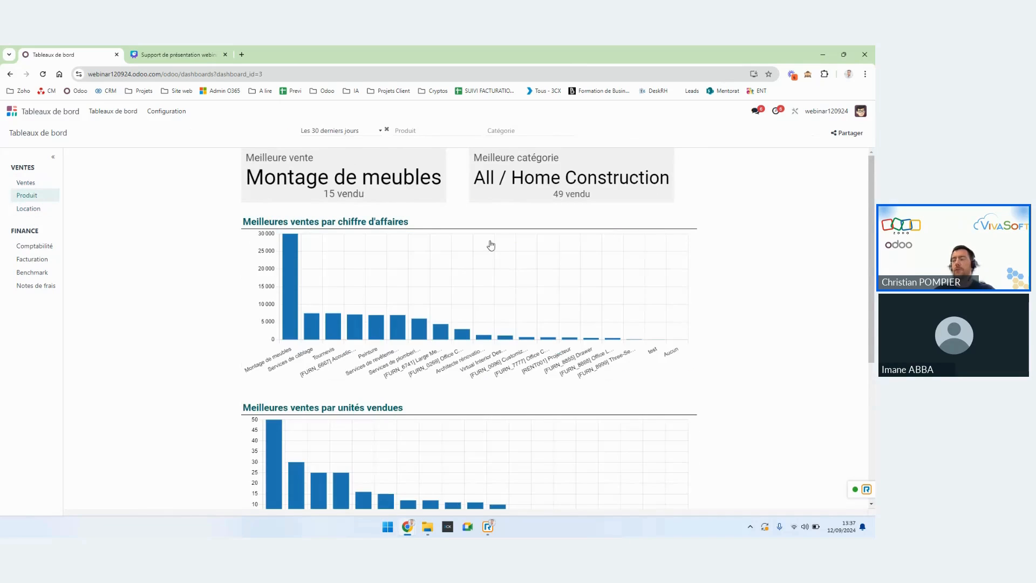
scroll(358, 259, "down", 5)
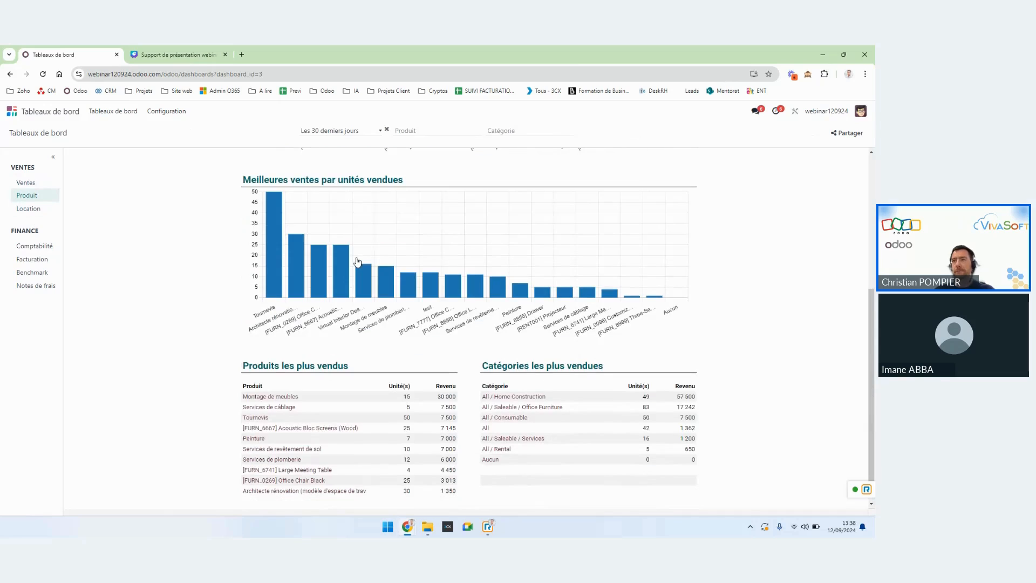
Examine the finance dashboards for Comptabilité, Facturation and Benchmark.
left_click(48, 247)
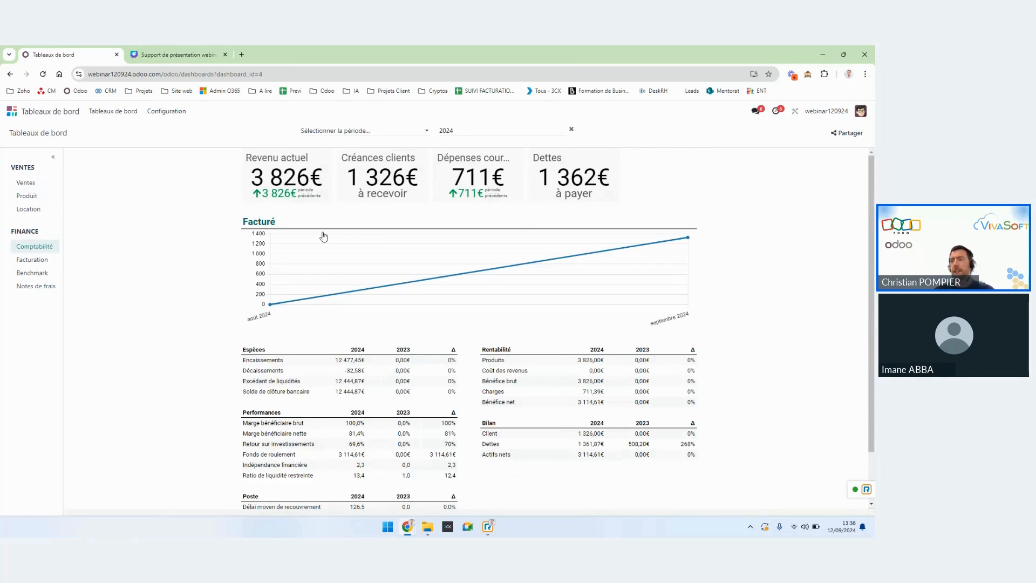
scroll(274, 273, "down", 1)
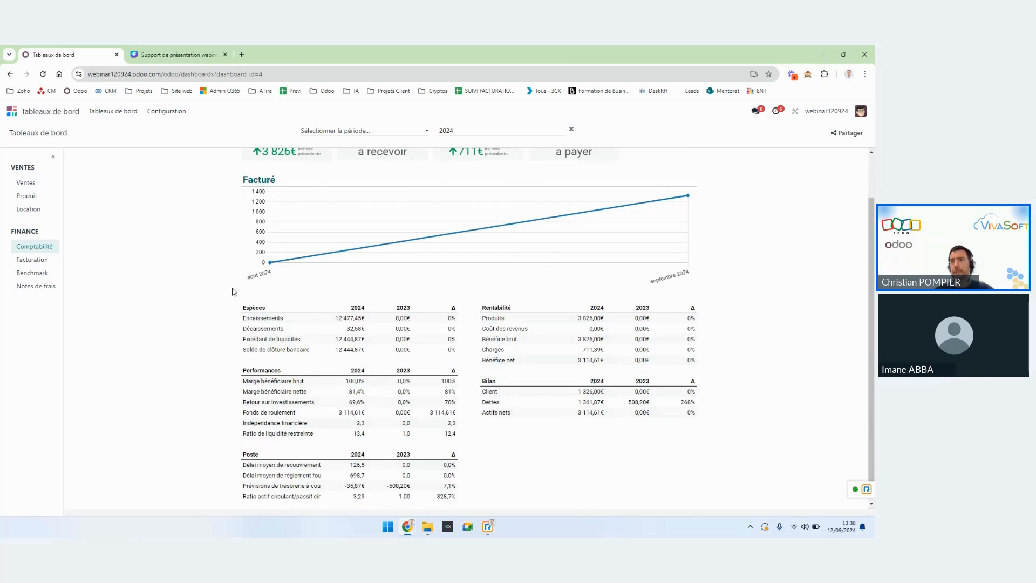
left_click(47, 265)
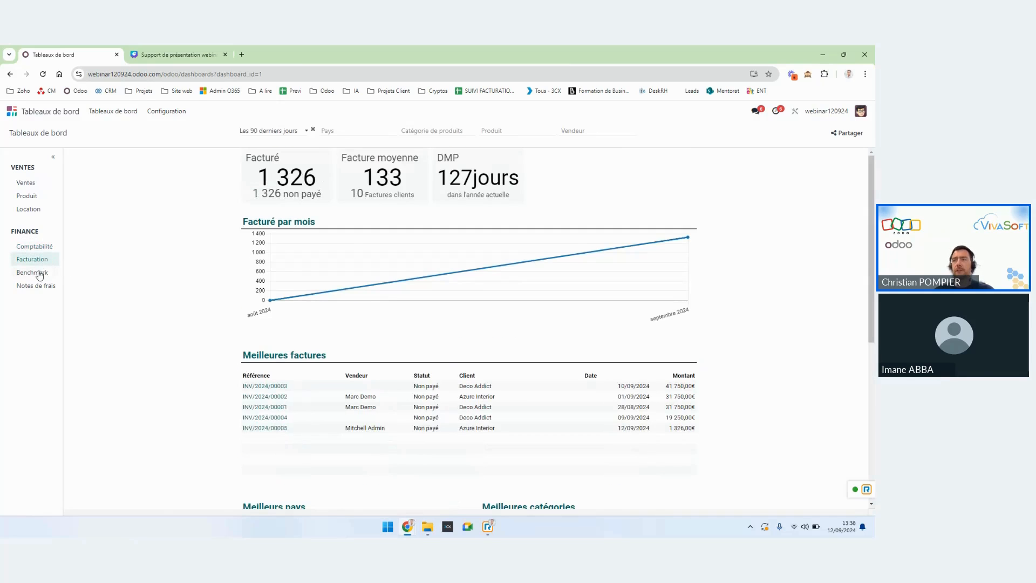
left_click(38, 274)
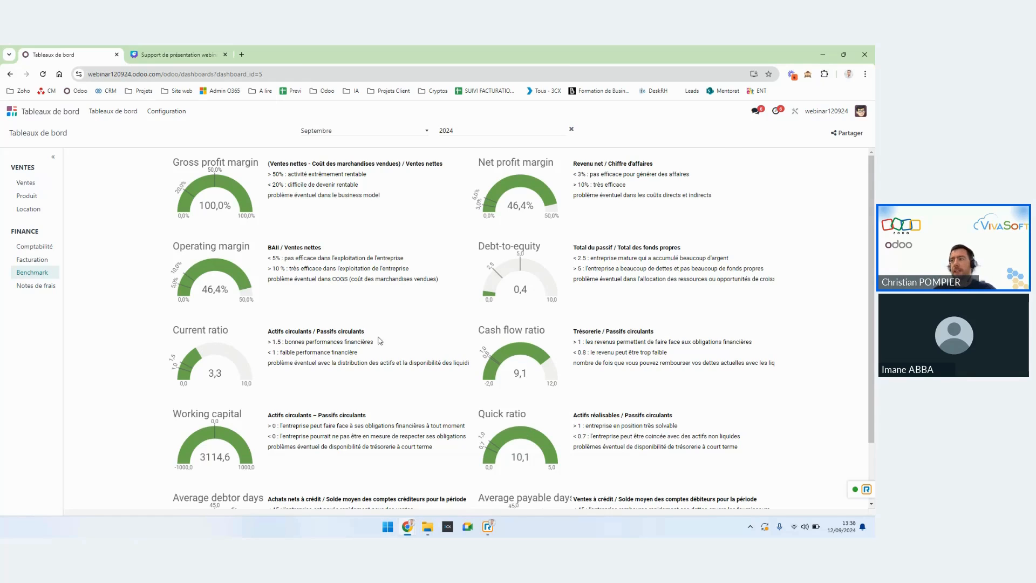
Examine the financial ratio gauges on the Benchmark dashboard and the periods available for filtering it.
scroll(380, 342, "down", 1)
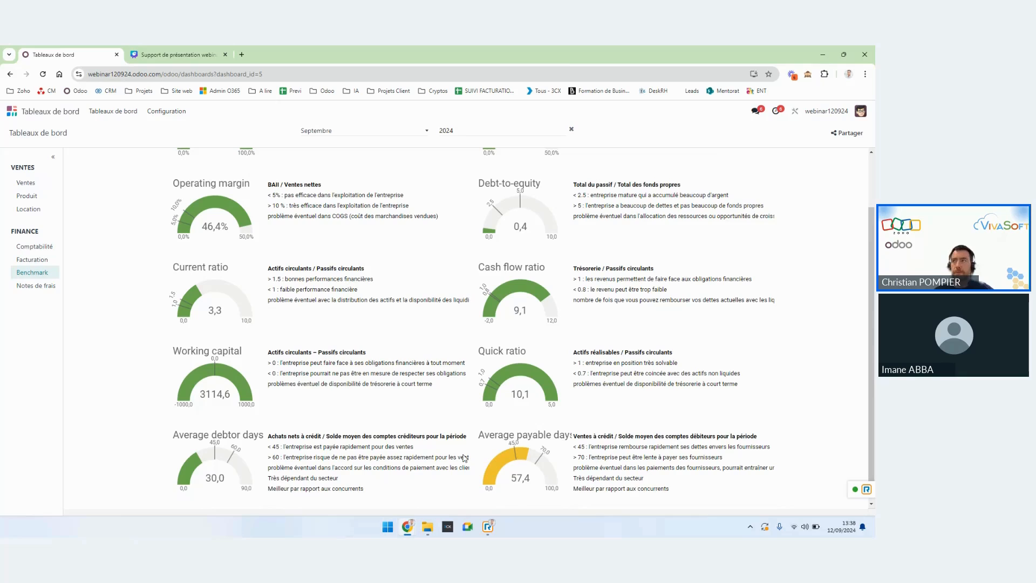
scroll(466, 458, "up", 2)
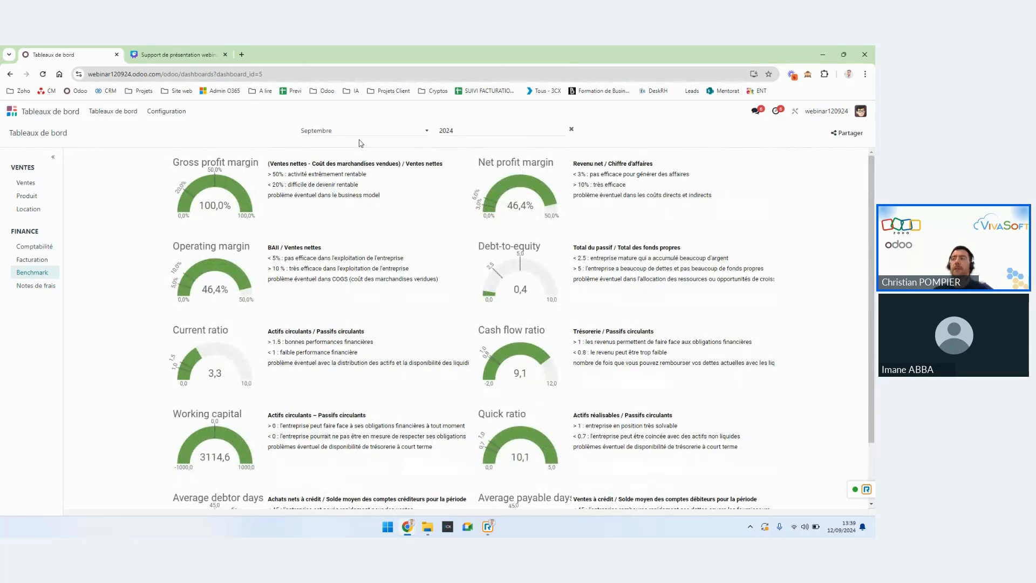
left_click(429, 131)
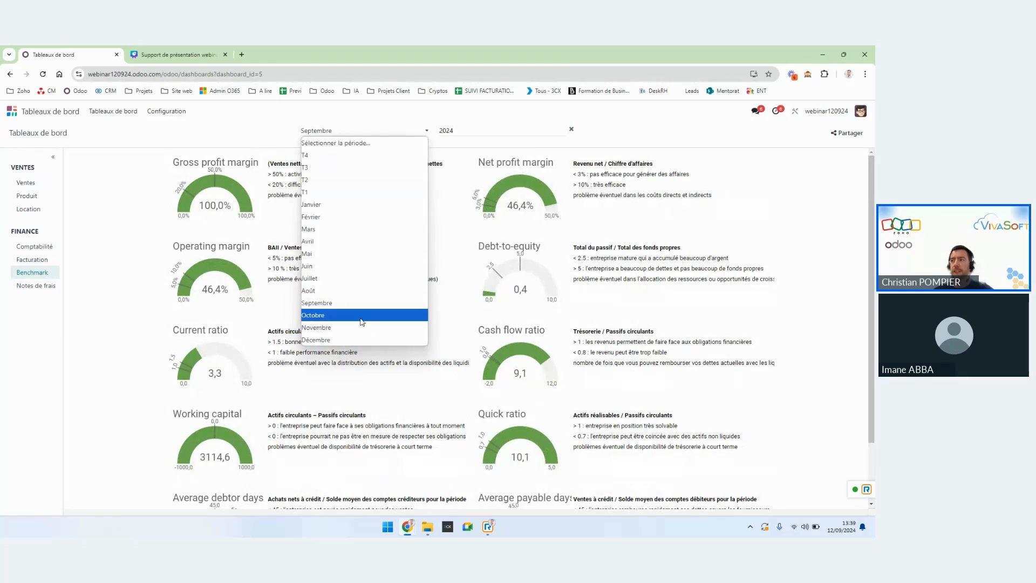
left_click(105, 189)
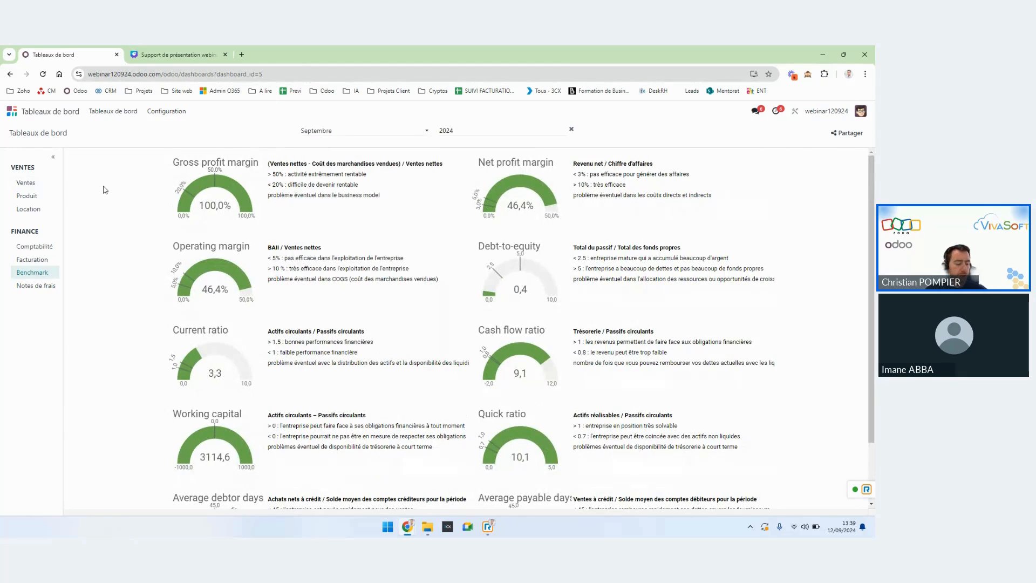
View the Notes de frais dashboard, open the Notes de frais app, and examine the Hotel Expenses record before returning to the list.
left_click(33, 286)
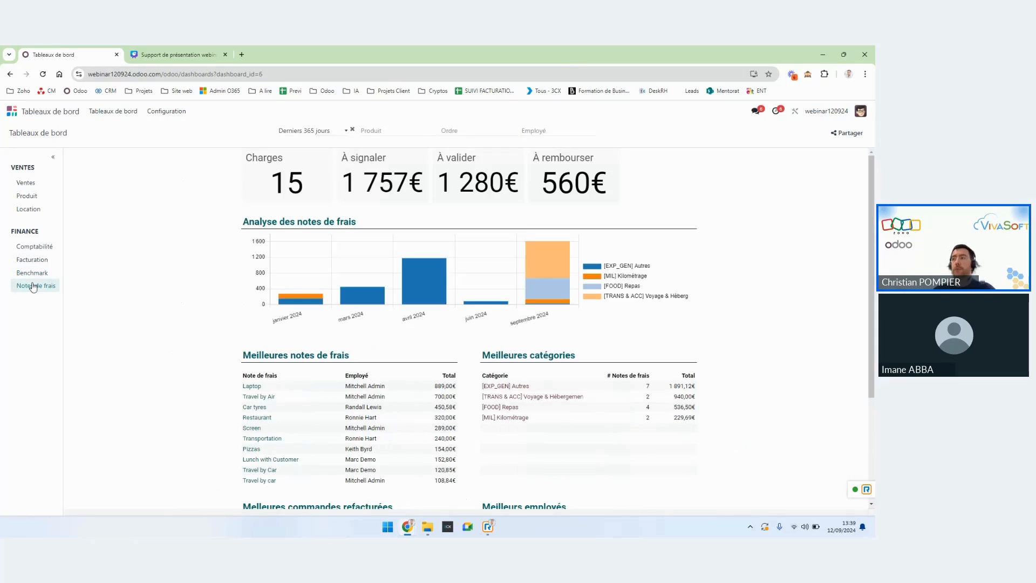
left_click(41, 112)
left_click(582, 206)
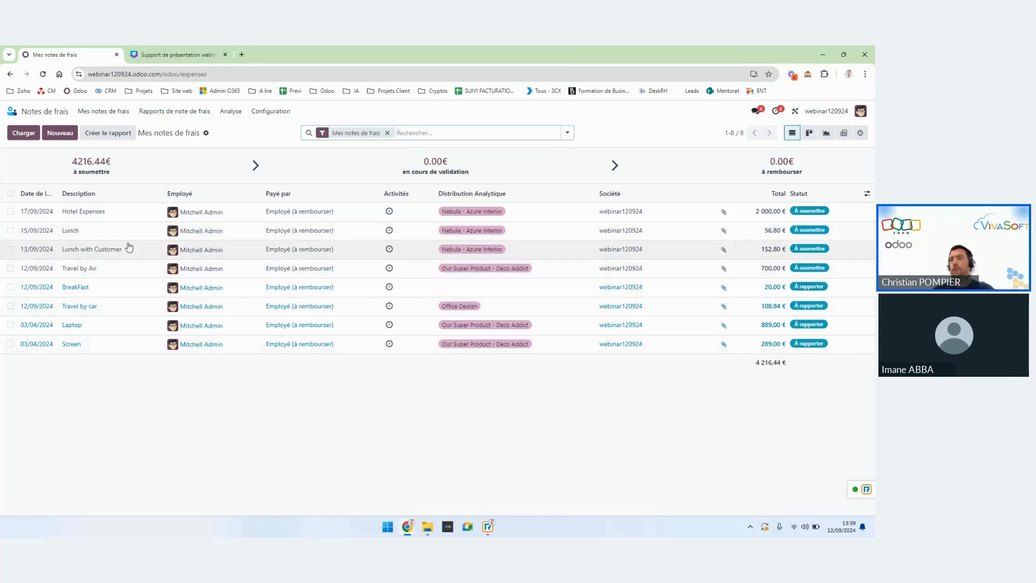
left_click(119, 215)
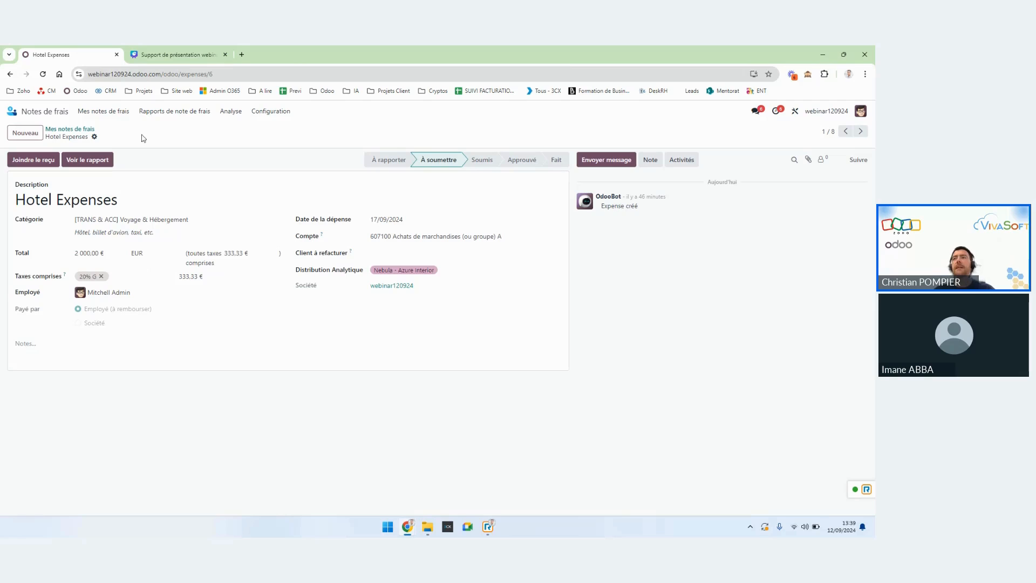
left_click(80, 130)
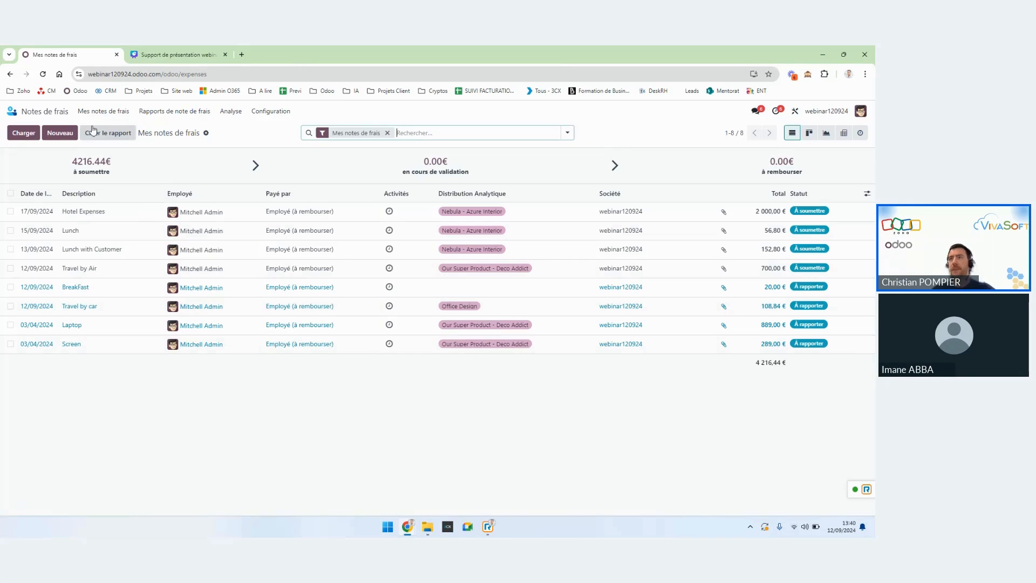
Open the Comptabilité app and examine its configuration options and the accounting reports available for analysis.
left_click(59, 113)
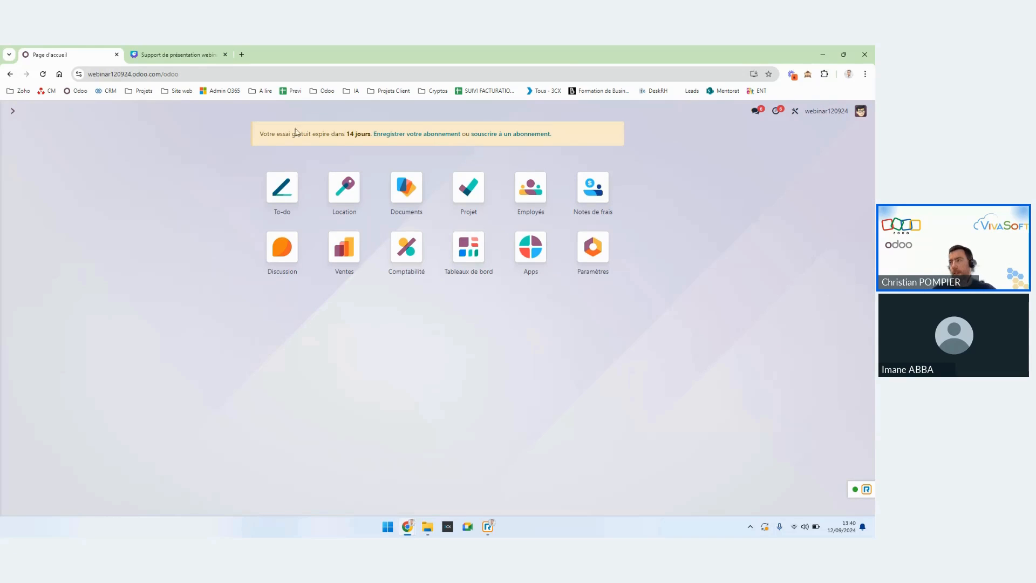
left_click(409, 254)
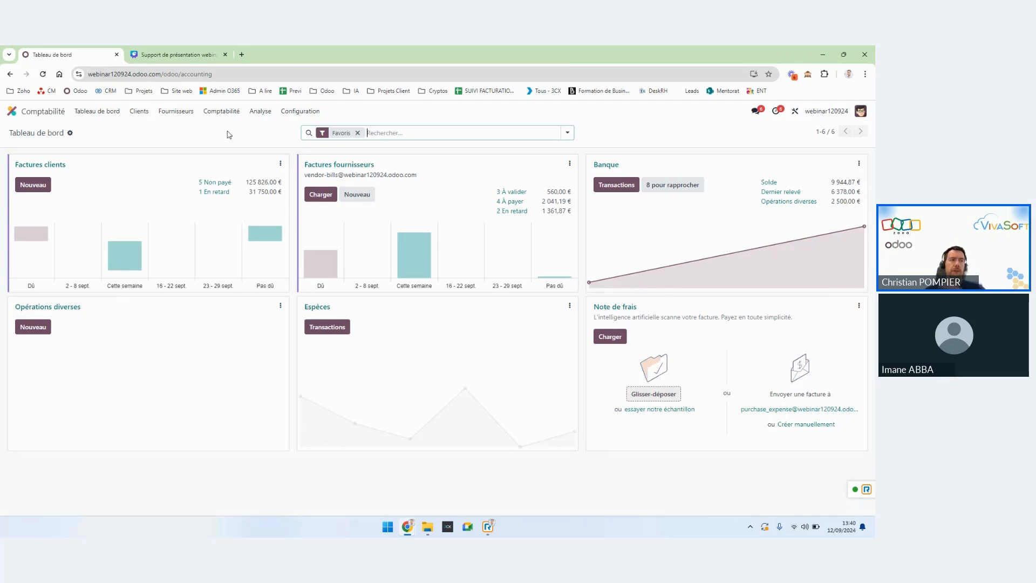
left_click(292, 113)
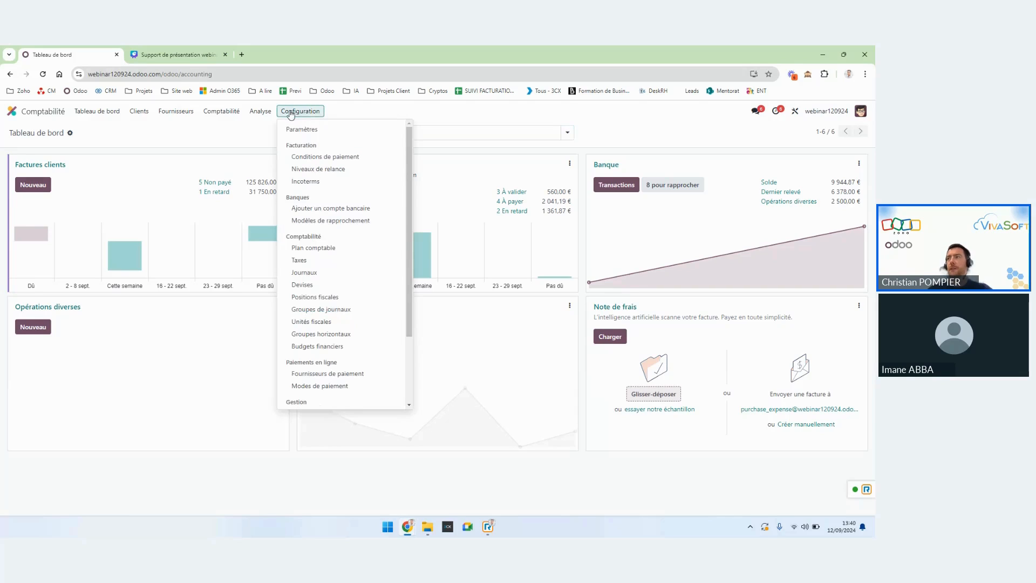
left_click(254, 151)
left_click(259, 112)
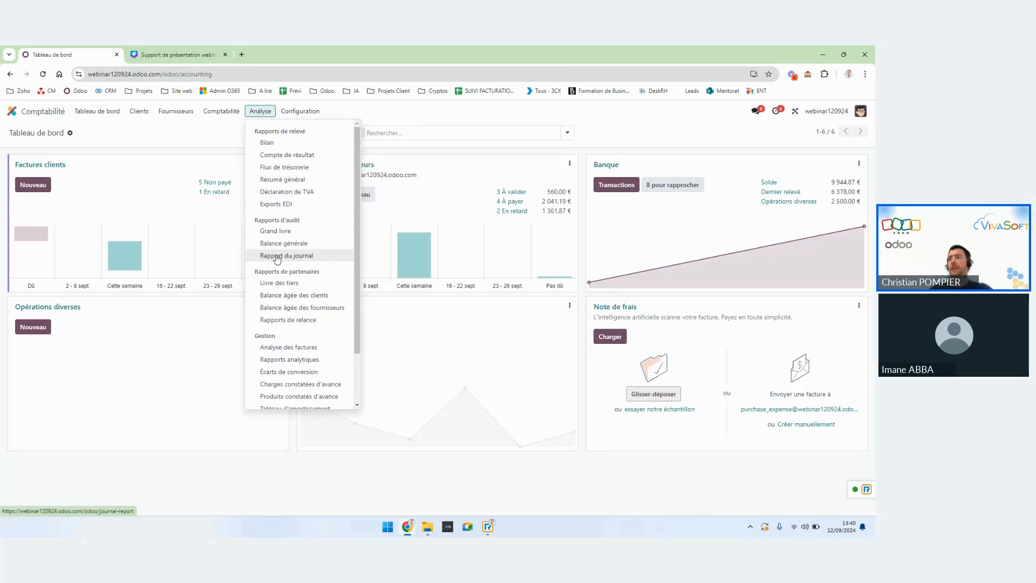
scroll(277, 207, "down", 2)
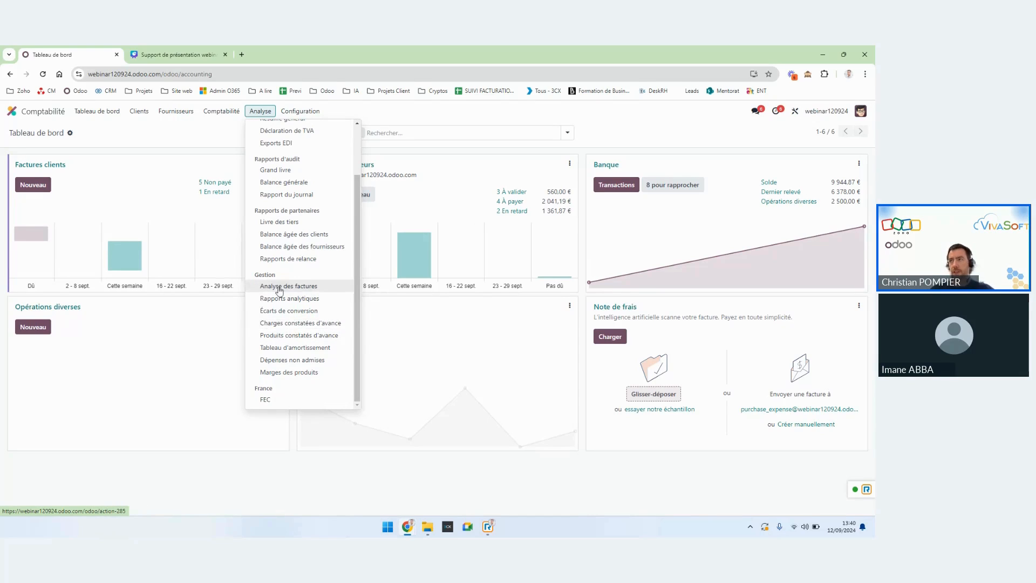
scroll(282, 286, "up", 3)
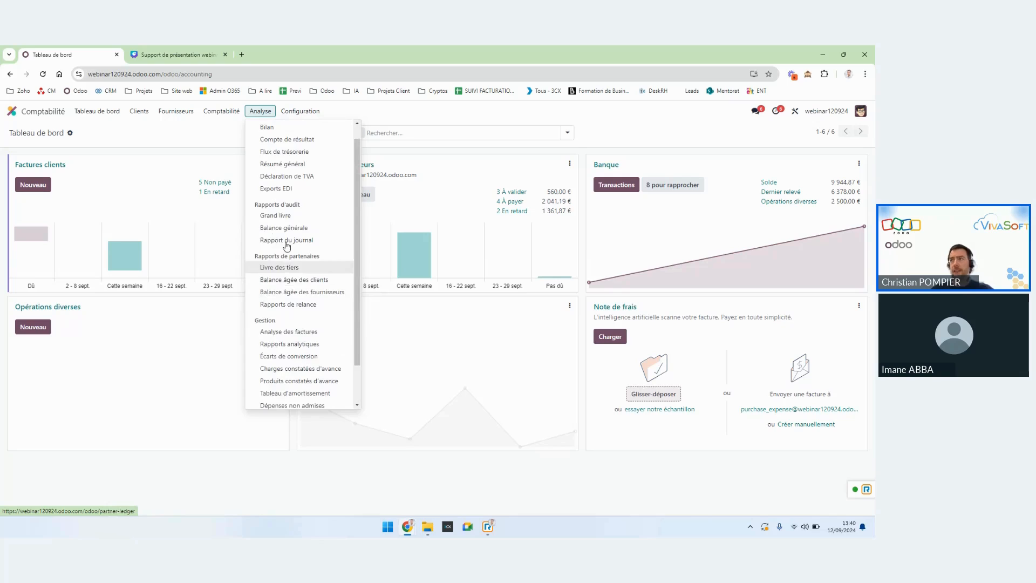
scroll(284, 251, "up", 1)
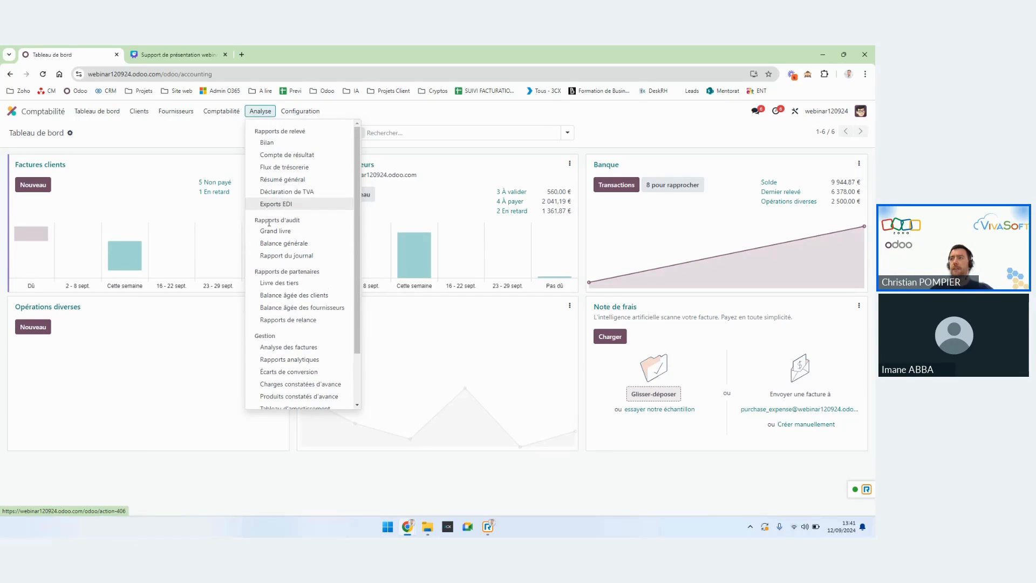
Open the Rapport du journal, check its period options, and expand the Factures clients journal.
left_click(270, 256)
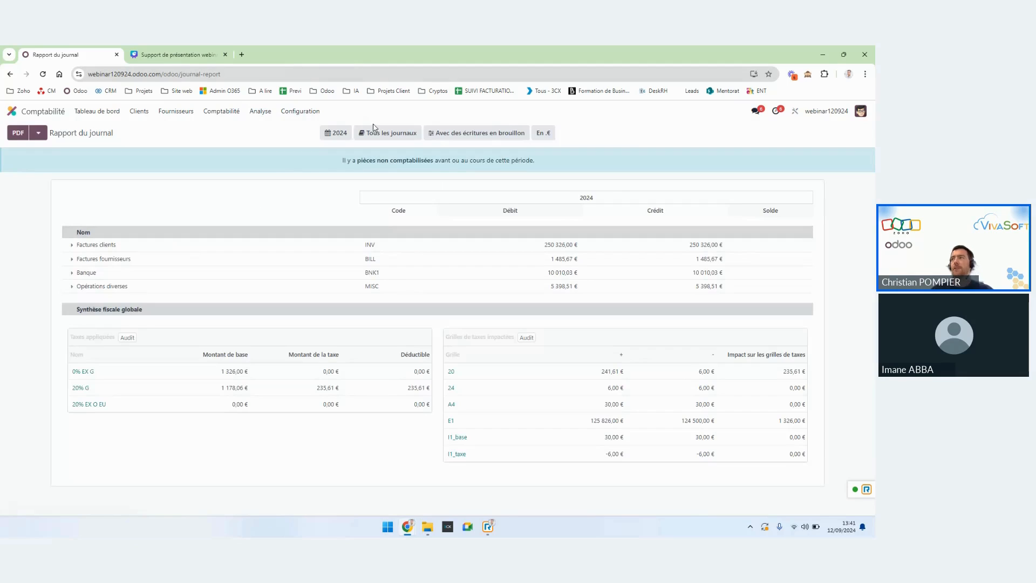
left_click(332, 137)
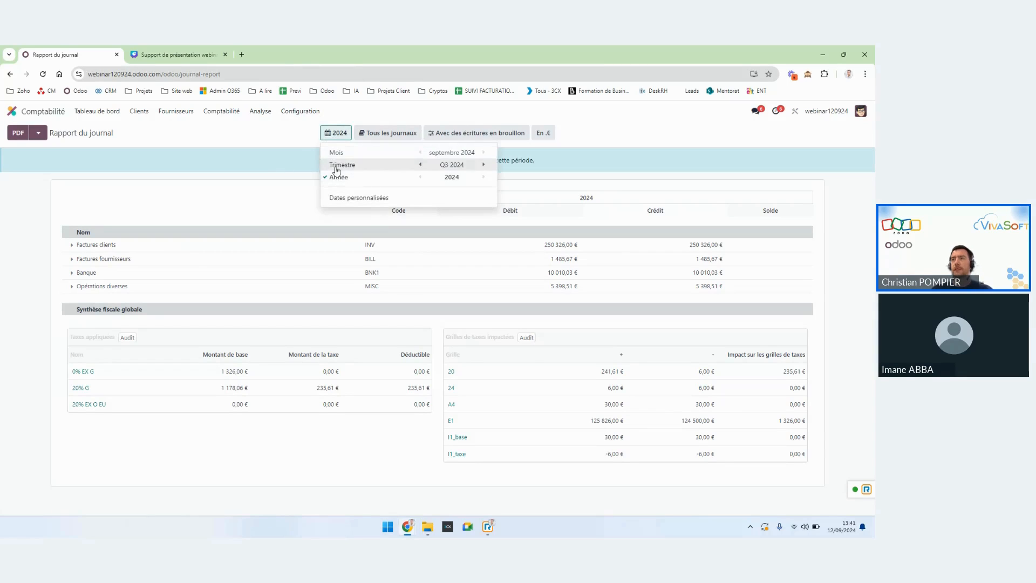
left_click(239, 176)
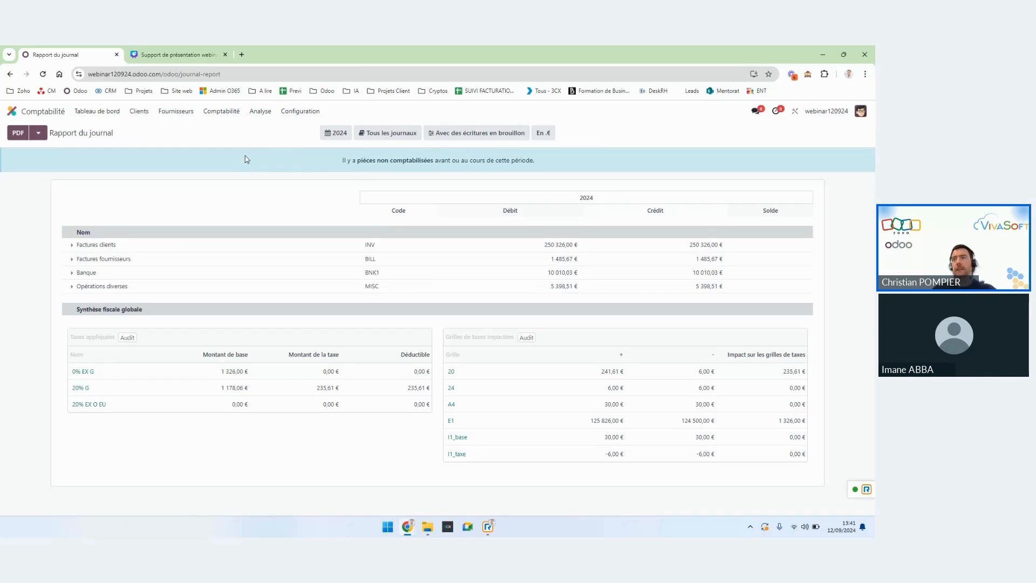
left_click(71, 247)
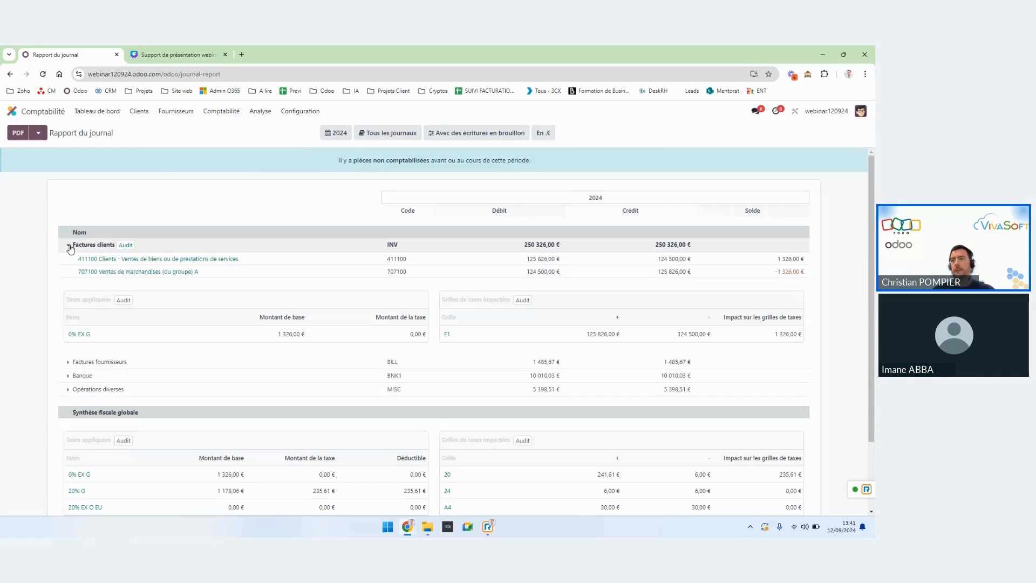
Drill down from account 411100 of Factures clients to invoice INV/2024/00005, and return to the journal report.
left_click(145, 259)
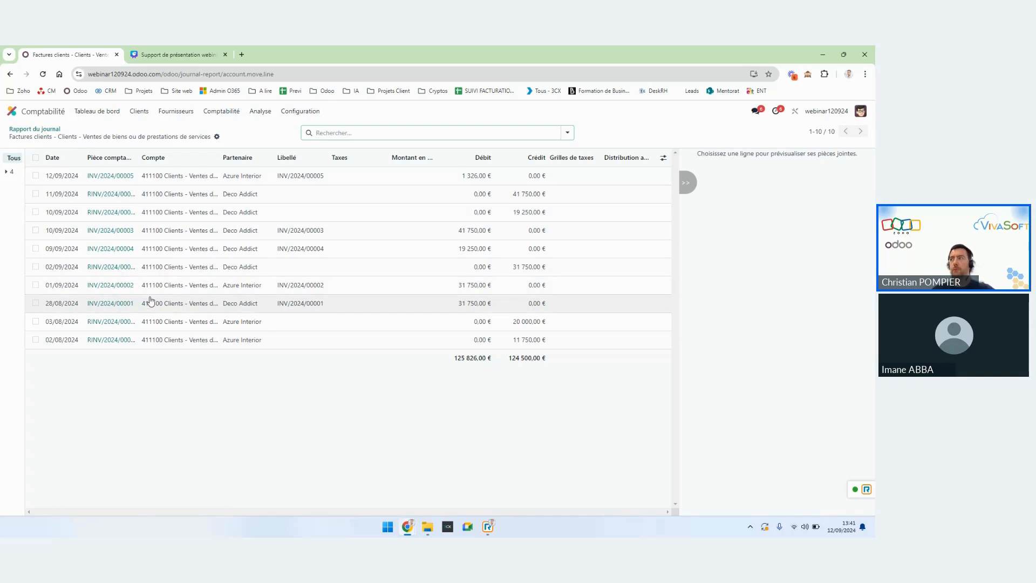
left_click(111, 176)
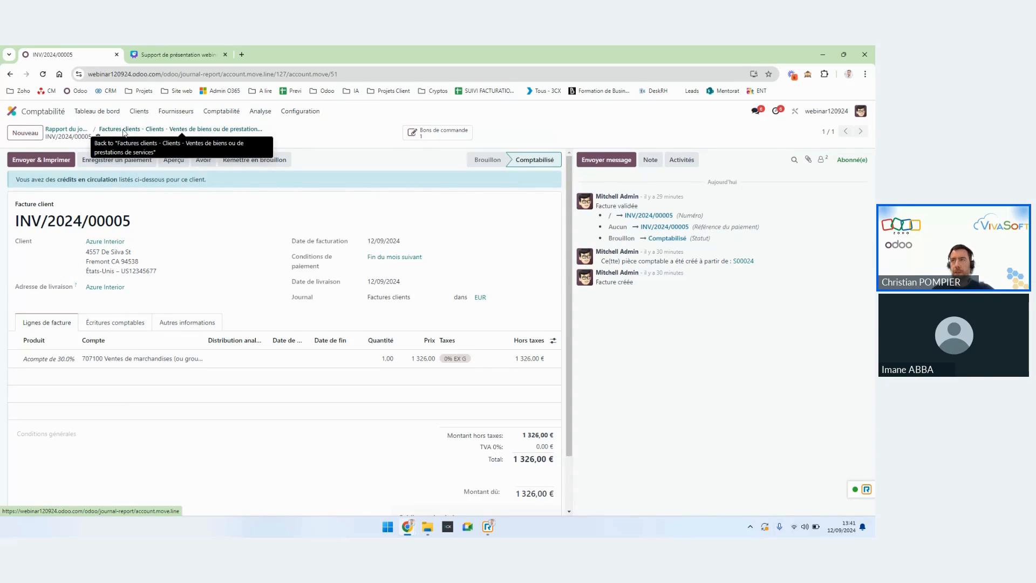
left_click(123, 131)
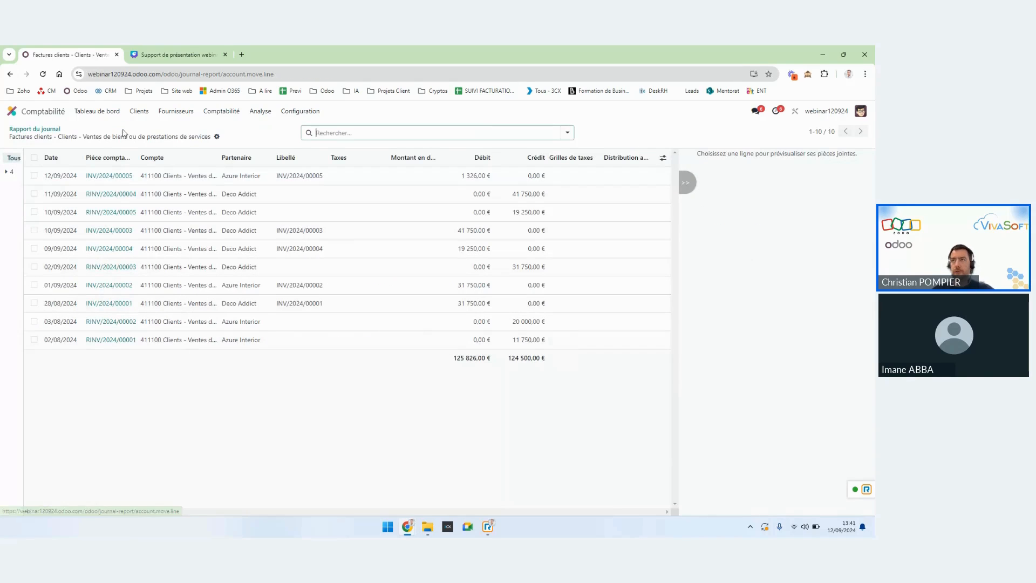
left_click(58, 131)
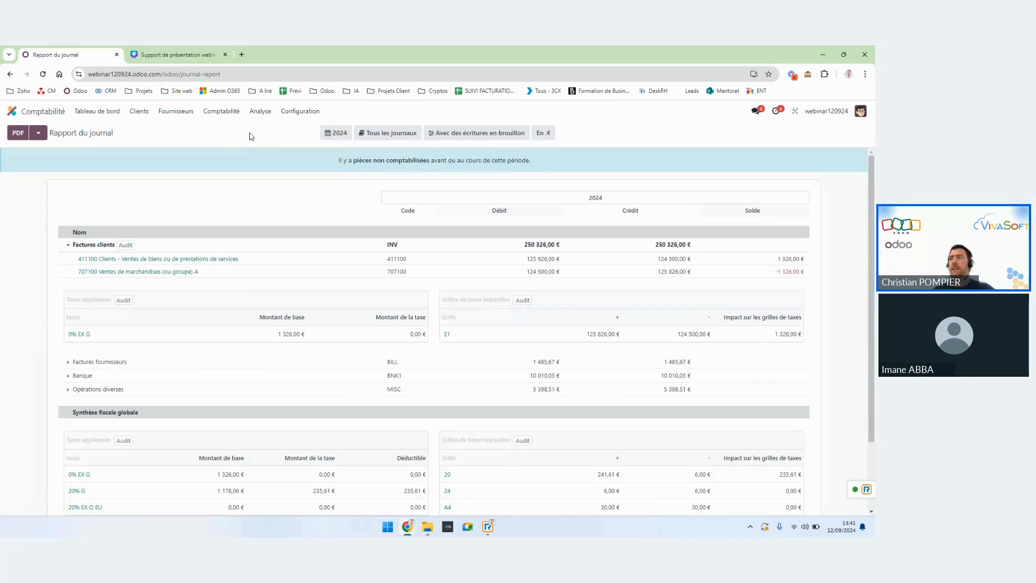
Open the Compte de résultat and examine its operating, financial and exceptional sections.
left_click(260, 112)
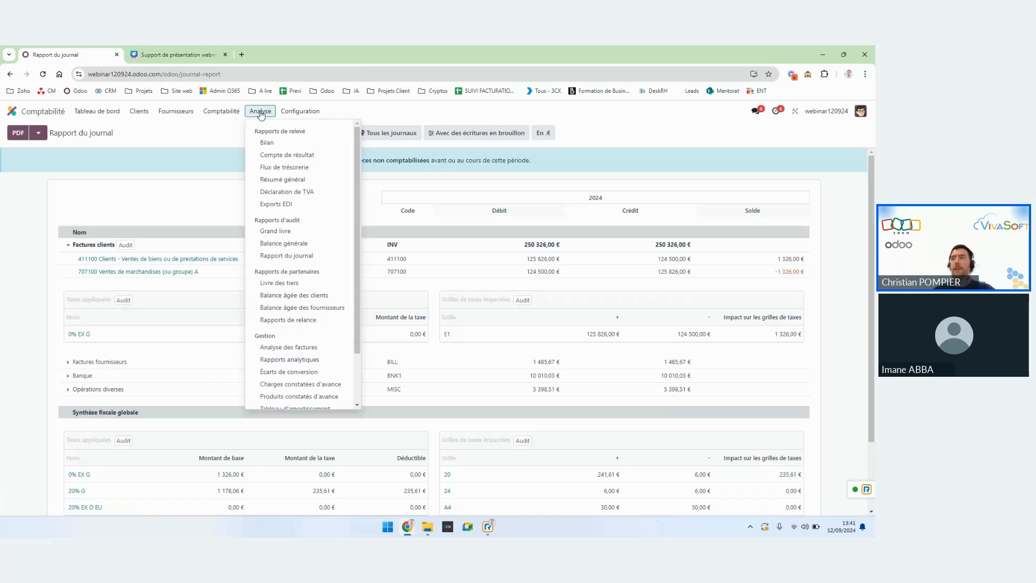
left_click(269, 152)
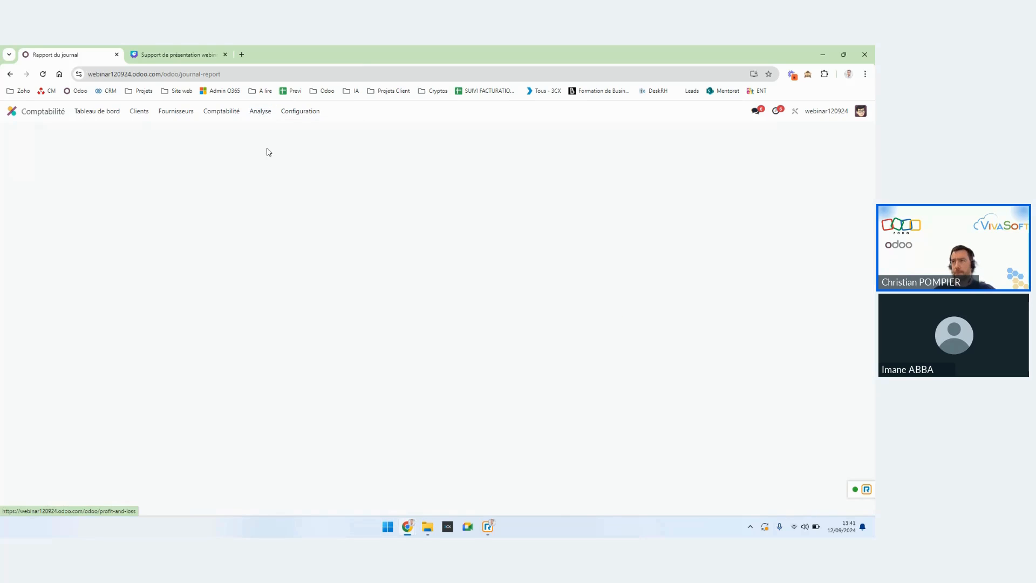
scroll(270, 245, "down", 3)
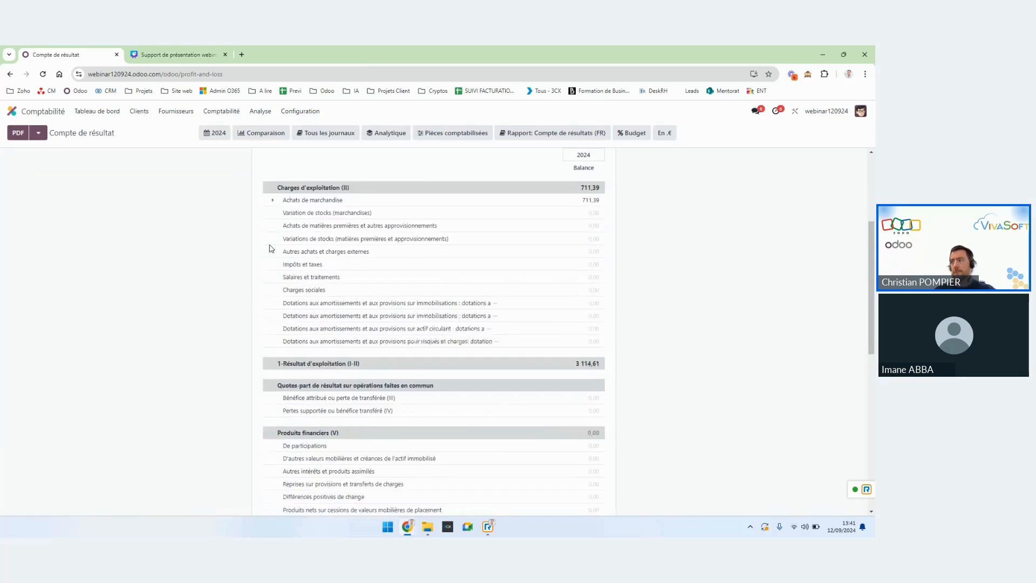
scroll(272, 248, "down", 5)
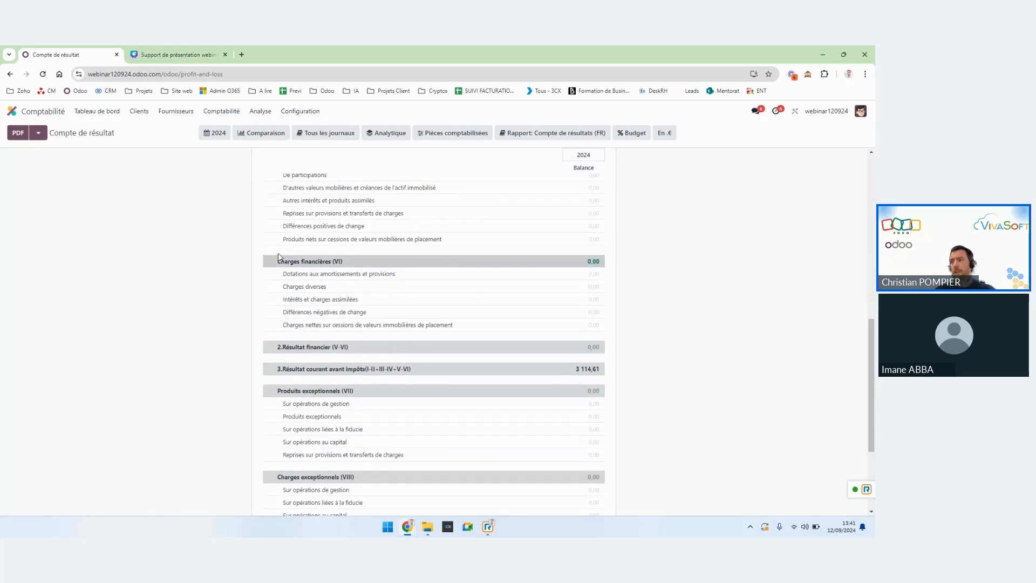
scroll(279, 258, "up", 5)
Expand Achats de marchandise in the profit and loss report and open the Grand livre for account 607100.
left_click(271, 201)
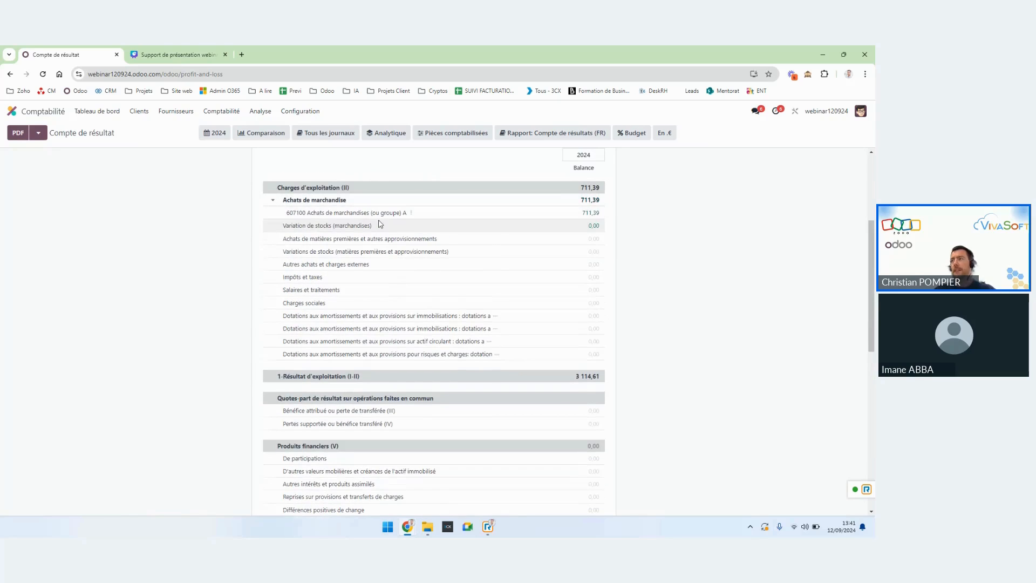
left_click(411, 214)
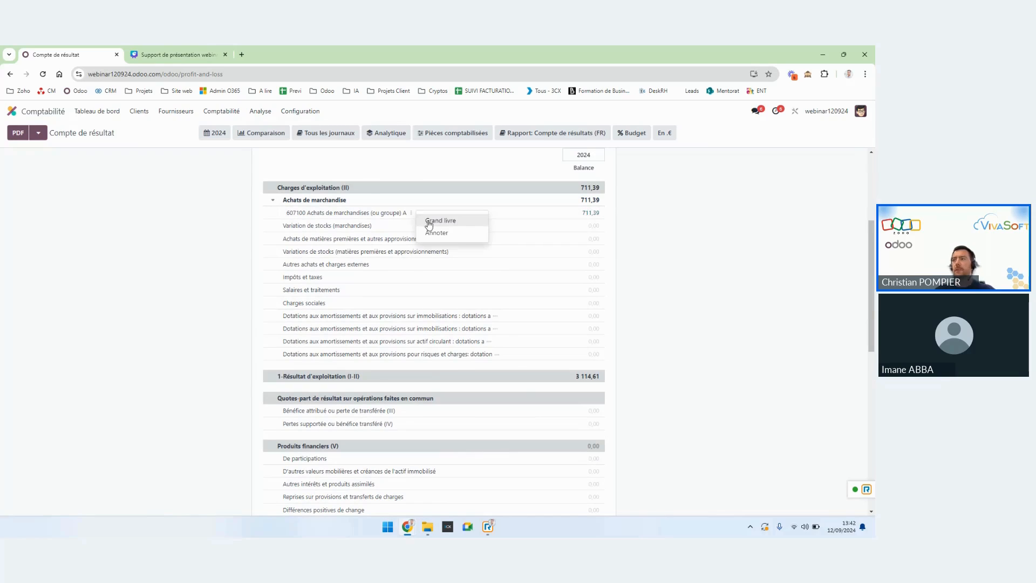
left_click(436, 221)
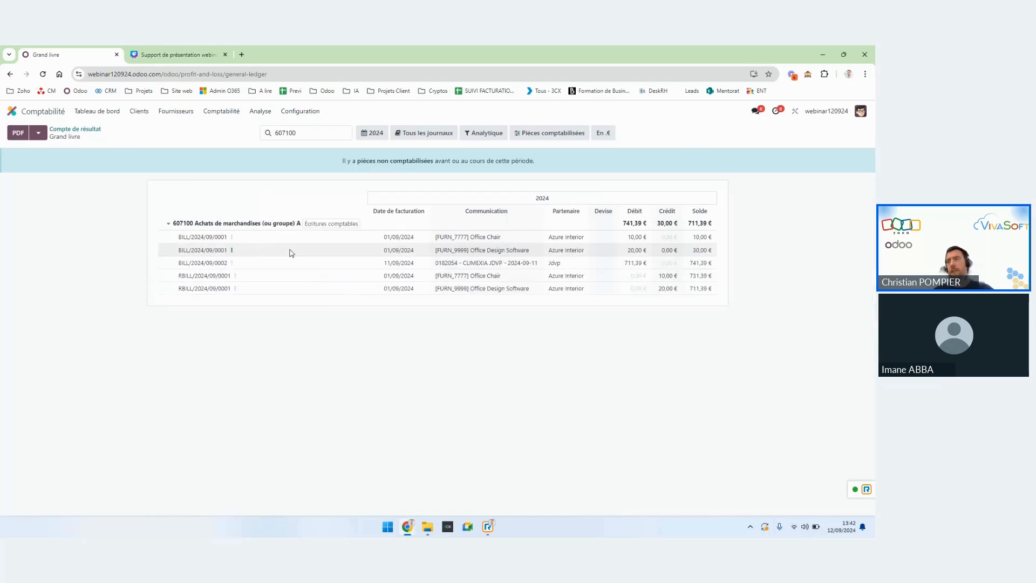
Try adding an annotation to the first BILL/2024/09/0001 line in the general ledger.
left_click(232, 237)
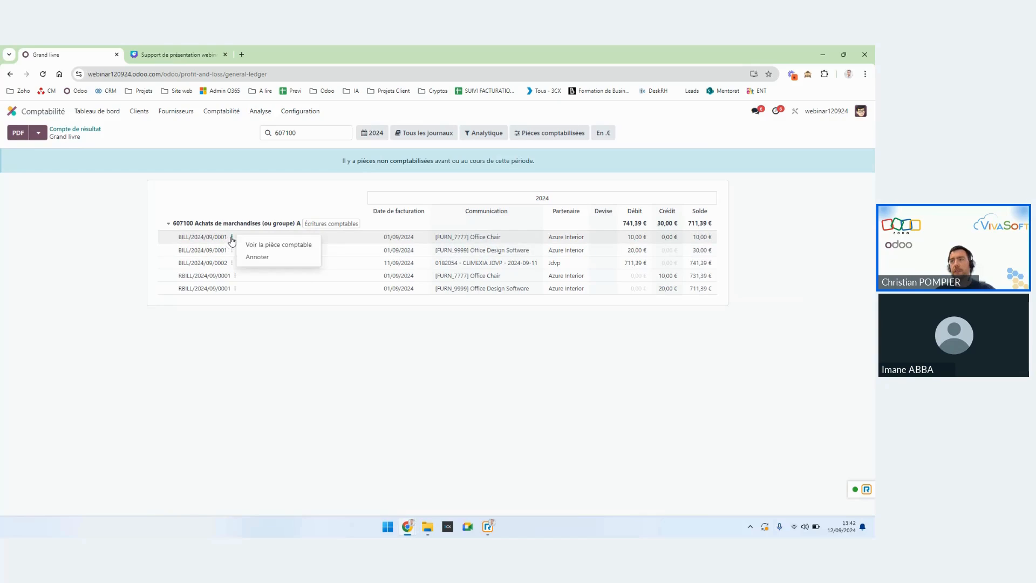
left_click(252, 259)
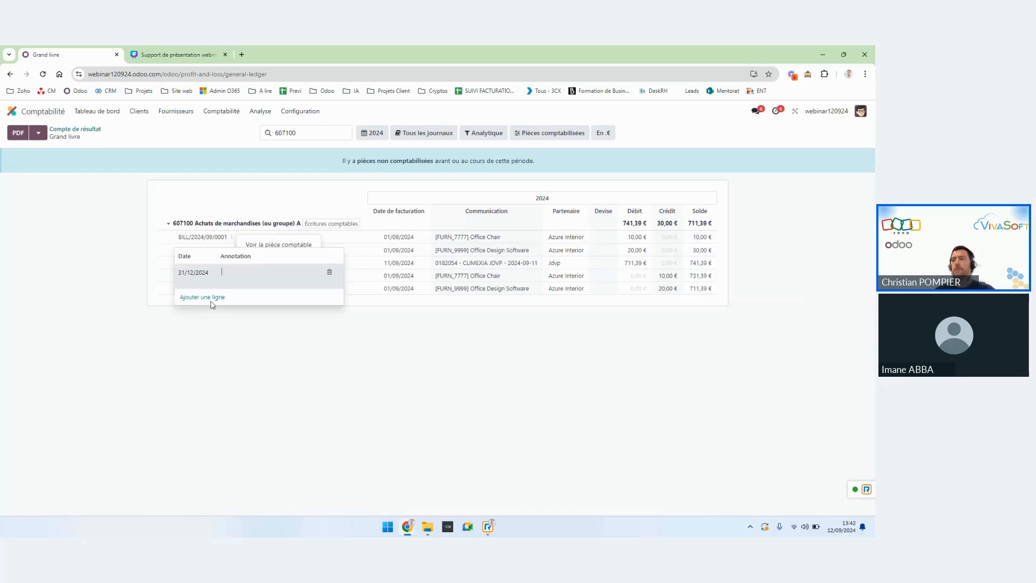
left_click(195, 328)
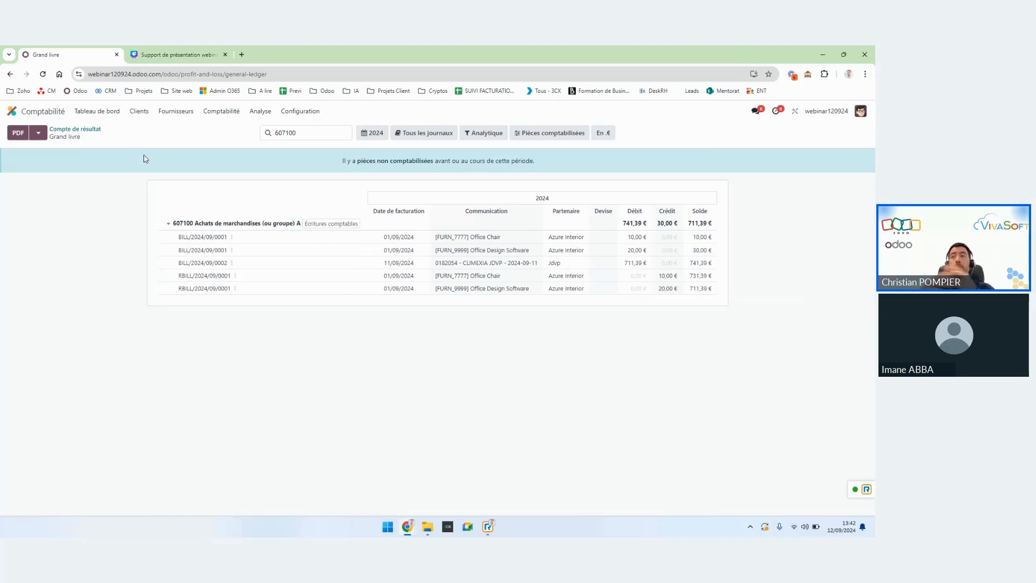
Return to the accounting dashboard and open the Factures fournisseurs list.
left_click(113, 114)
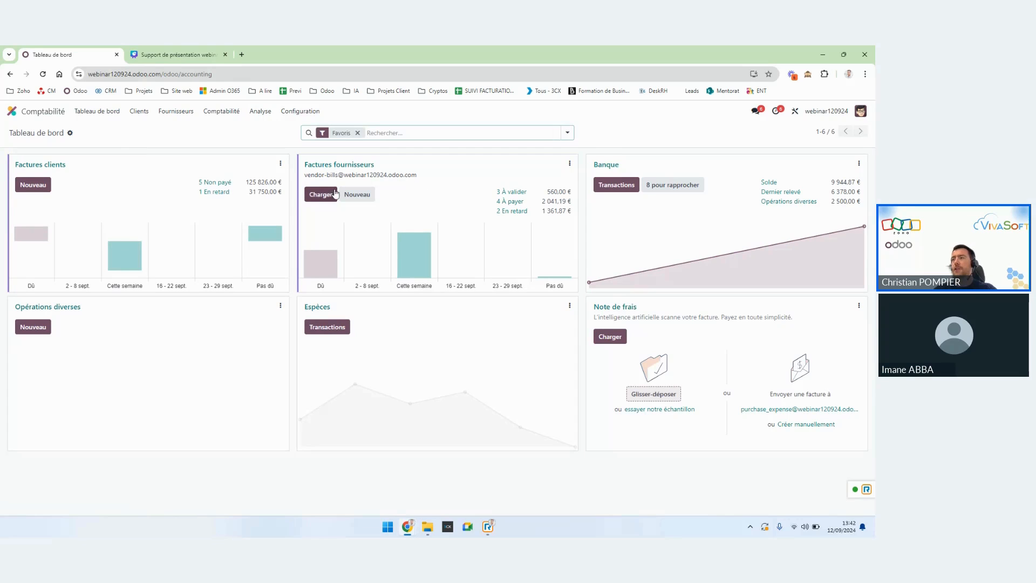
left_click(344, 166)
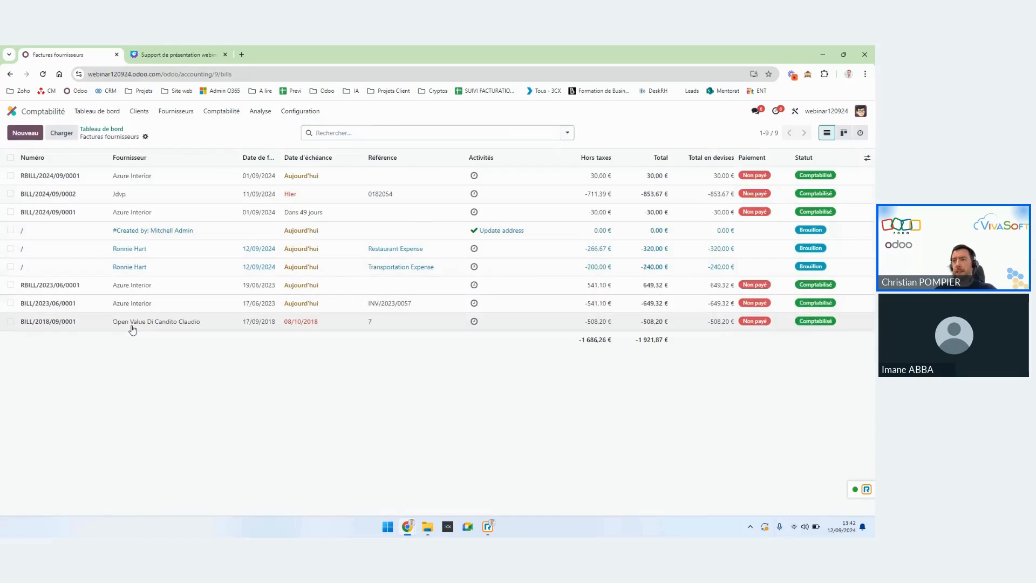
Open vendor bill BILL/2018/09/0001 and start a new message to its followers in the discussion thread.
left_click(132, 324)
scroll(271, 347, "down", 4)
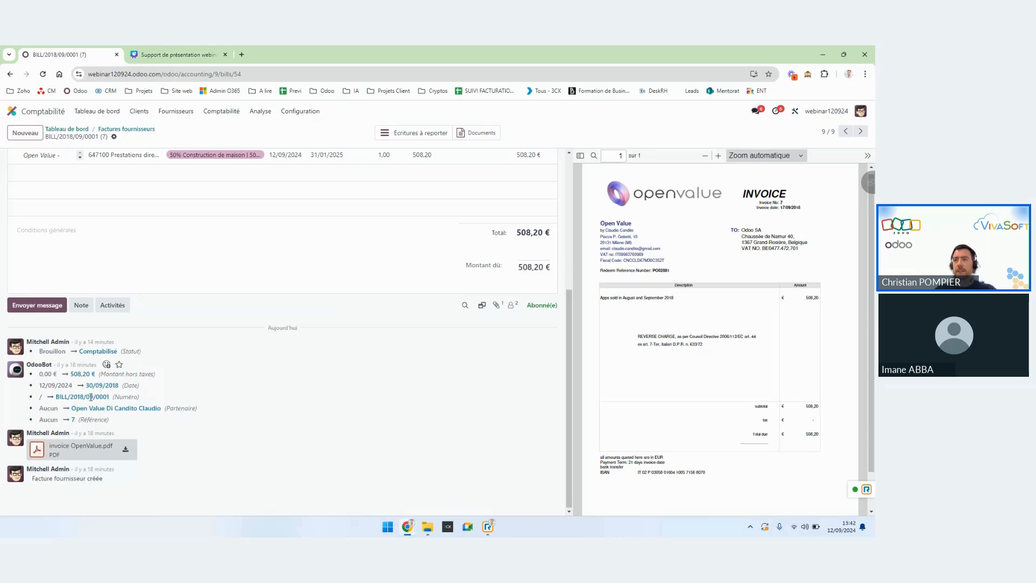
left_click(37, 306)
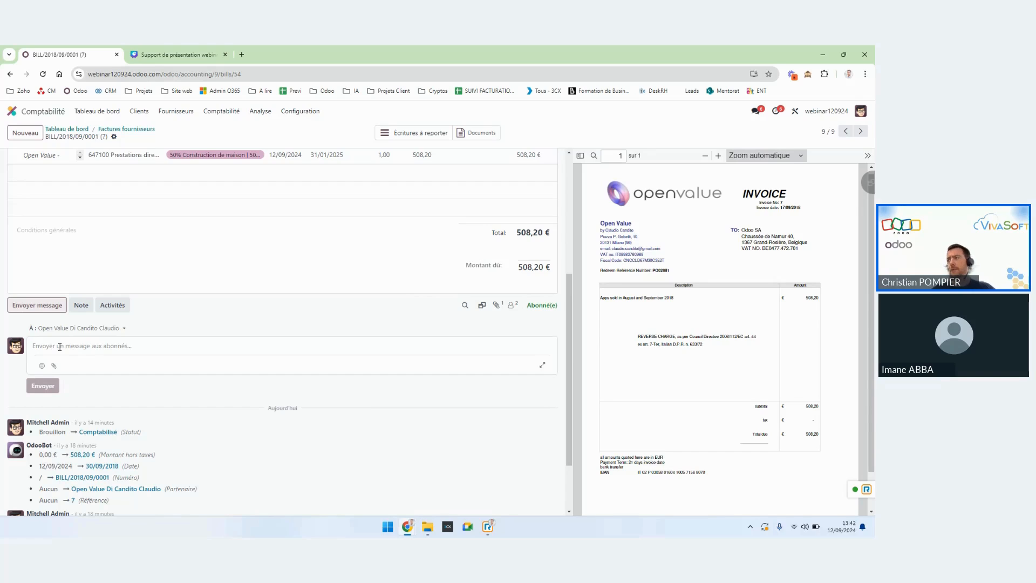
Enter @ in the bill's message to show the contacts that can be mentioned, and dismiss the suggestions without choosing one.
scroll(62, 325, "up", 5)
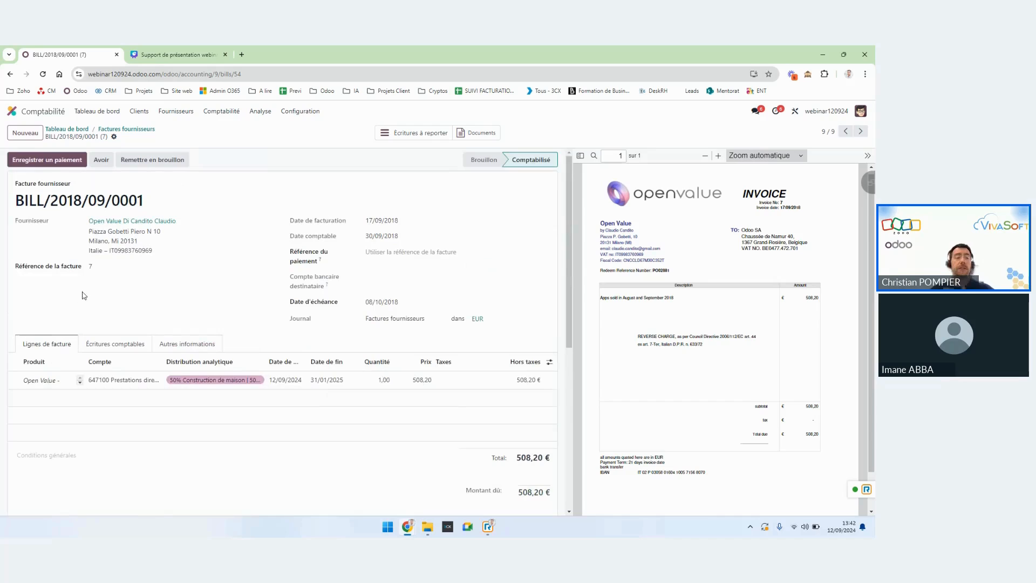
scroll(113, 283, "down", 3)
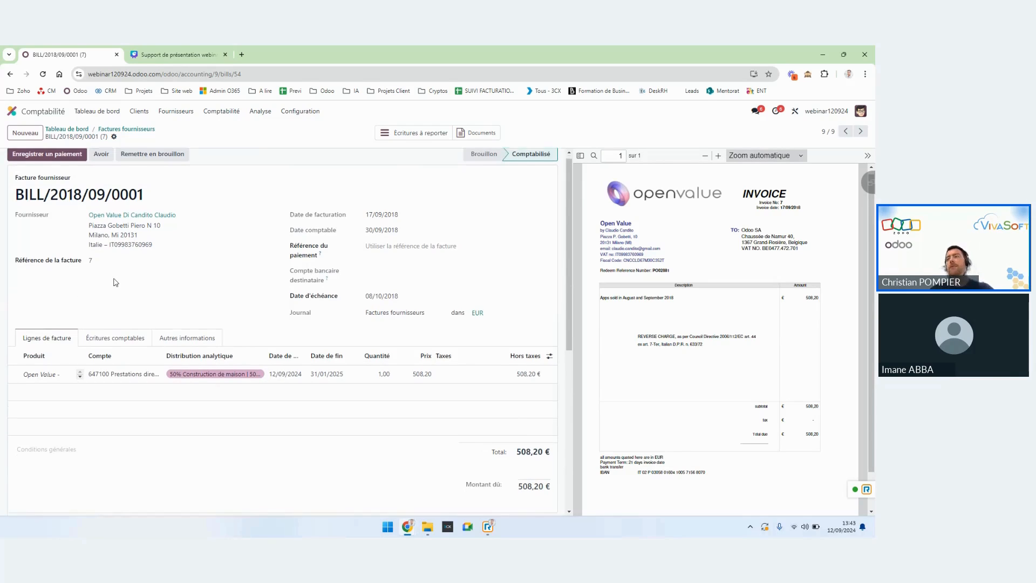
scroll(124, 305, "down", 3)
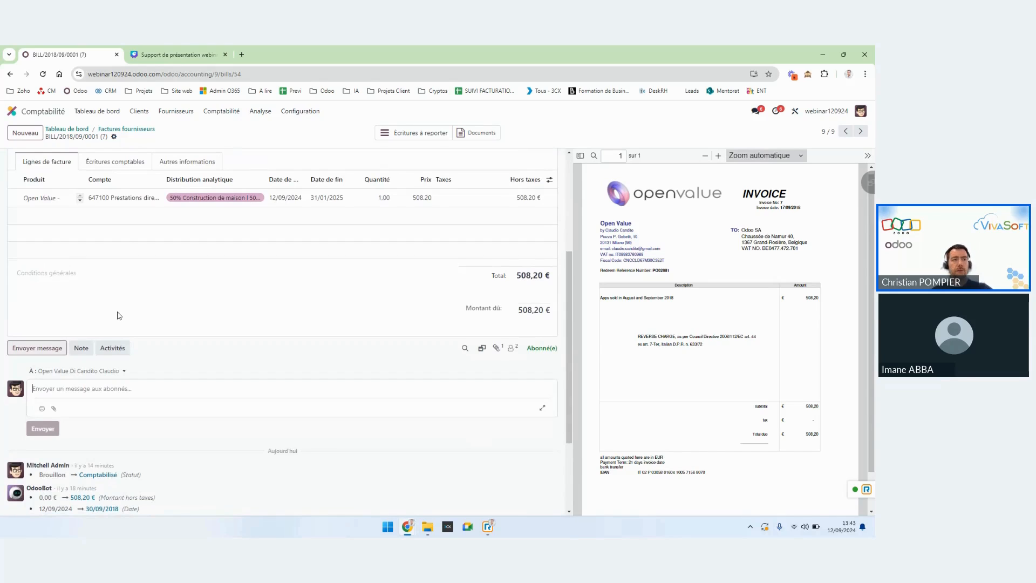
type("@")
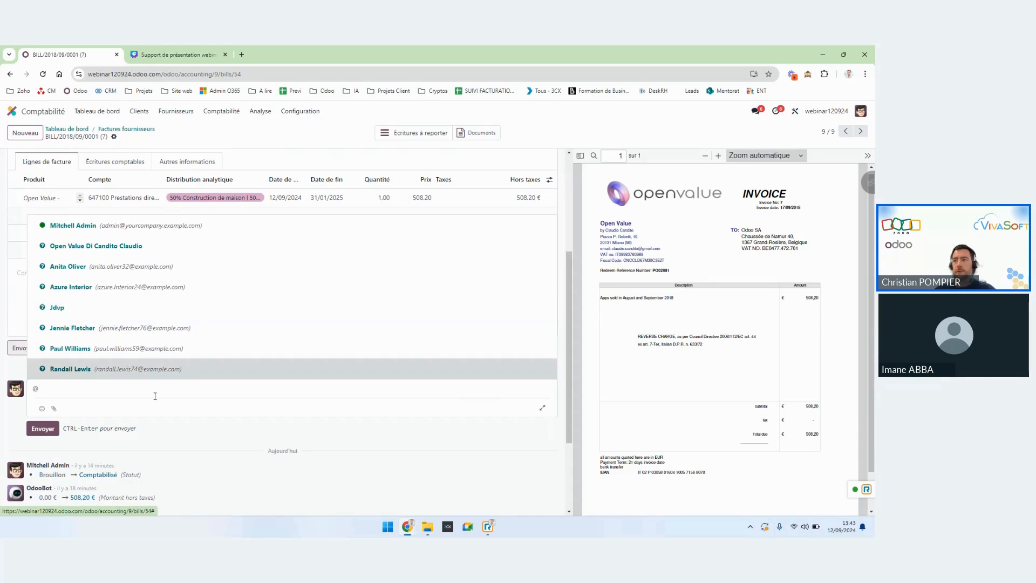
left_click(197, 429)
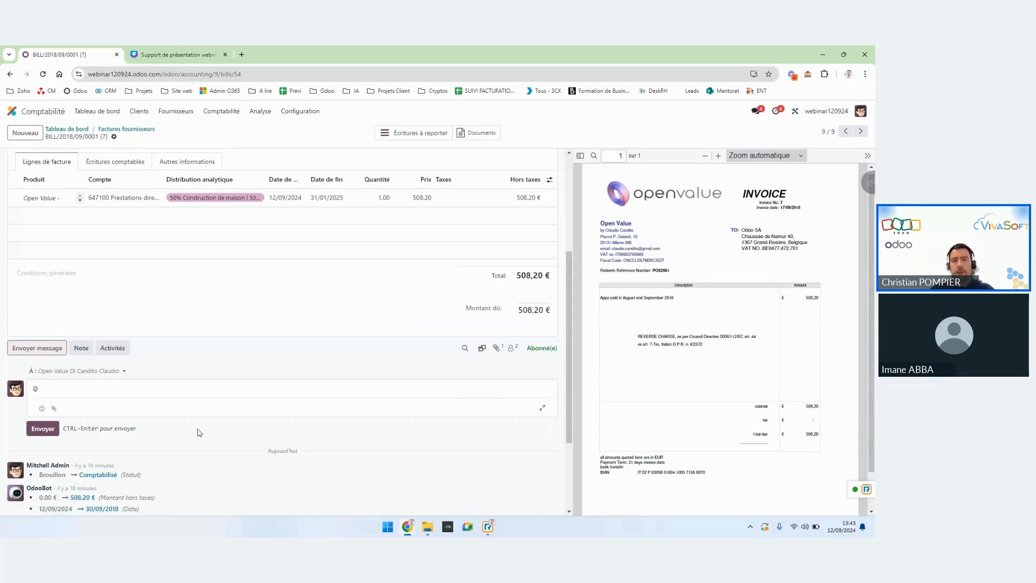